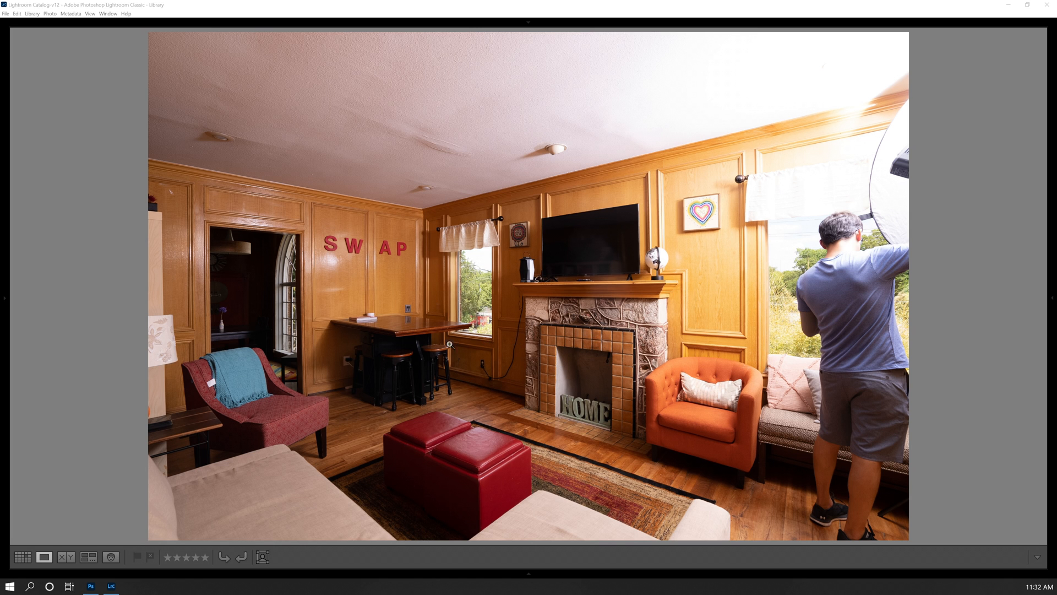
Examine the two living-room flash photos up close, checking the paneled walls, fireplace and dining corner
left_click(419, 333)
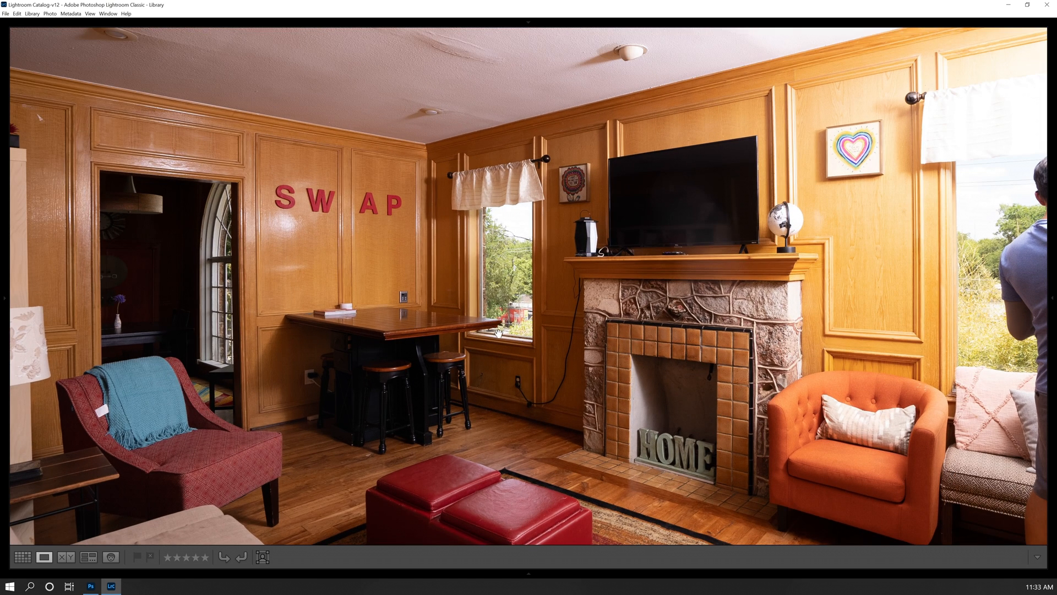
left_click_drag(498, 332, 442, 285)
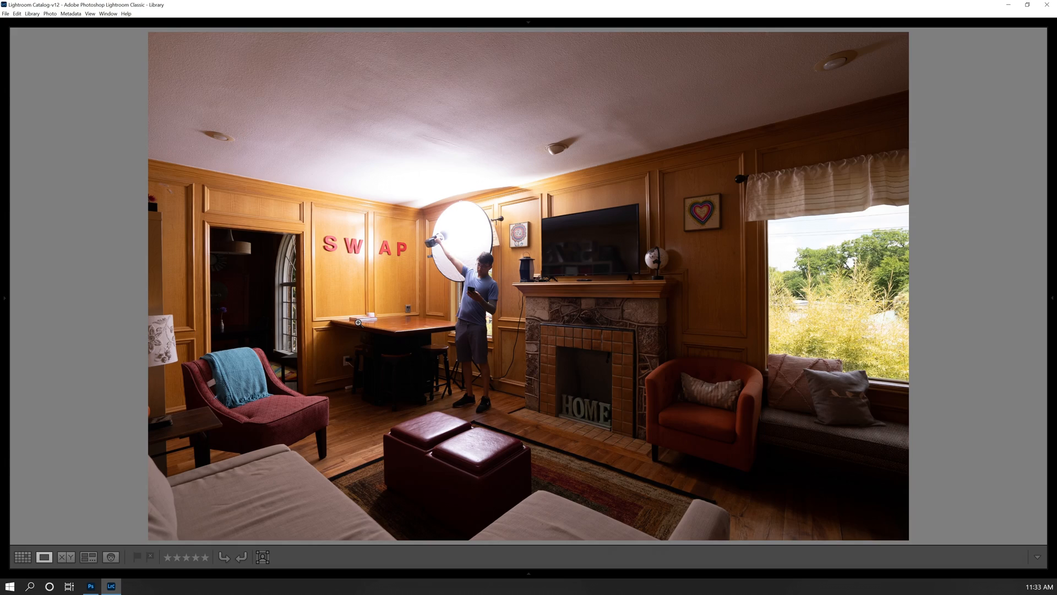
left_click(324, 286)
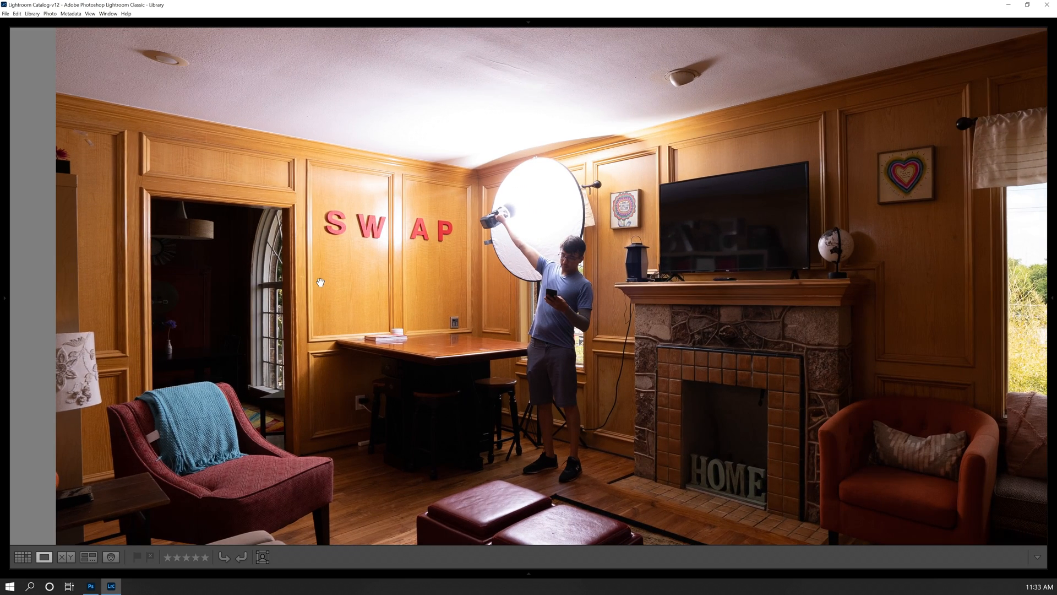
left_click_drag(323, 284, 383, 257)
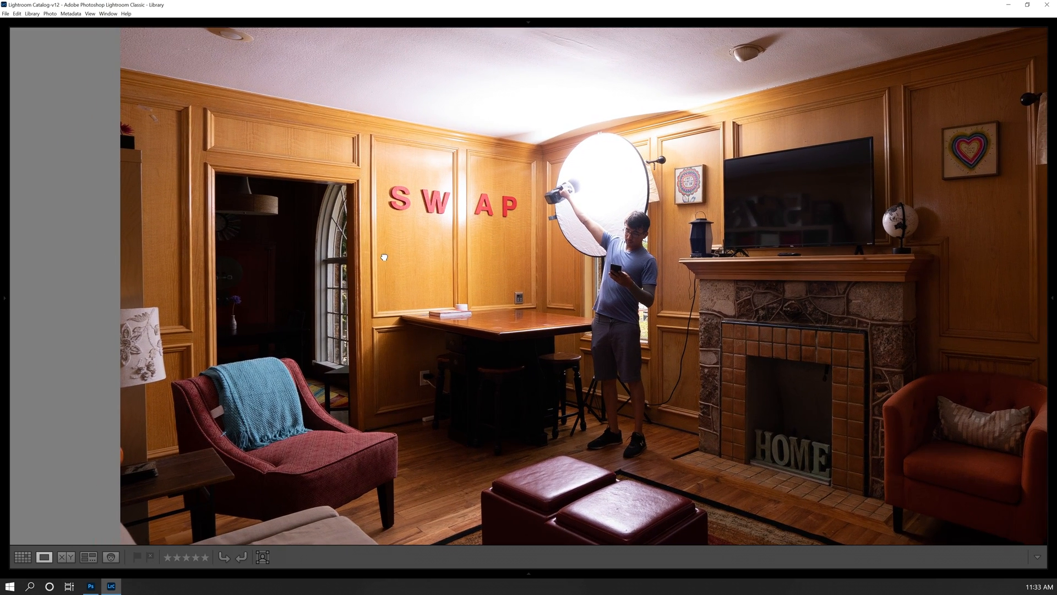
left_click_drag(401, 297, 454, 275)
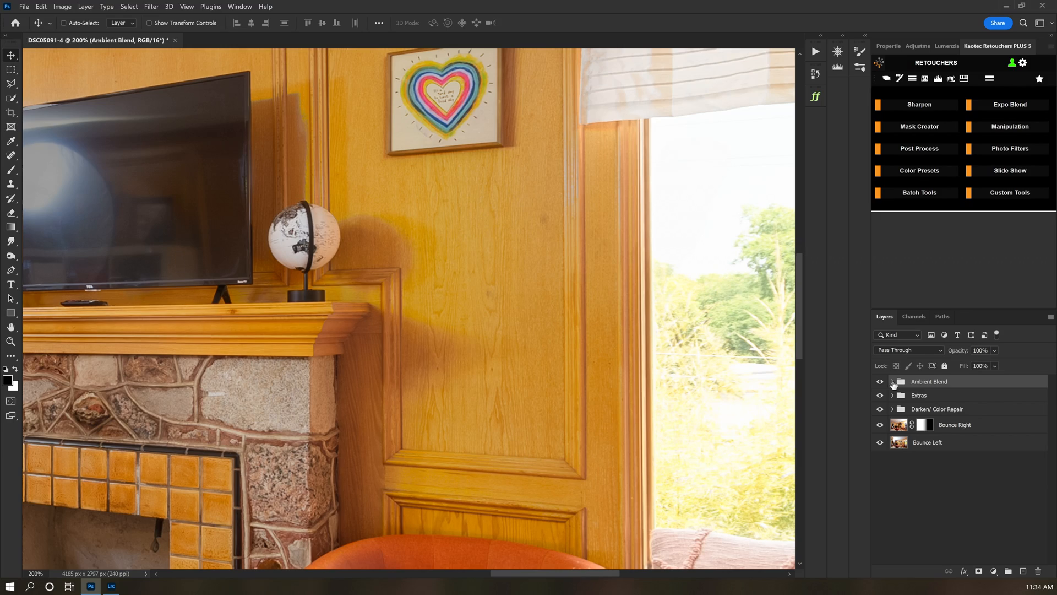
Switch to Photoshop and open the Ambient Blend layer group to inspect its contents
left_click(893, 383)
left_click(956, 403)
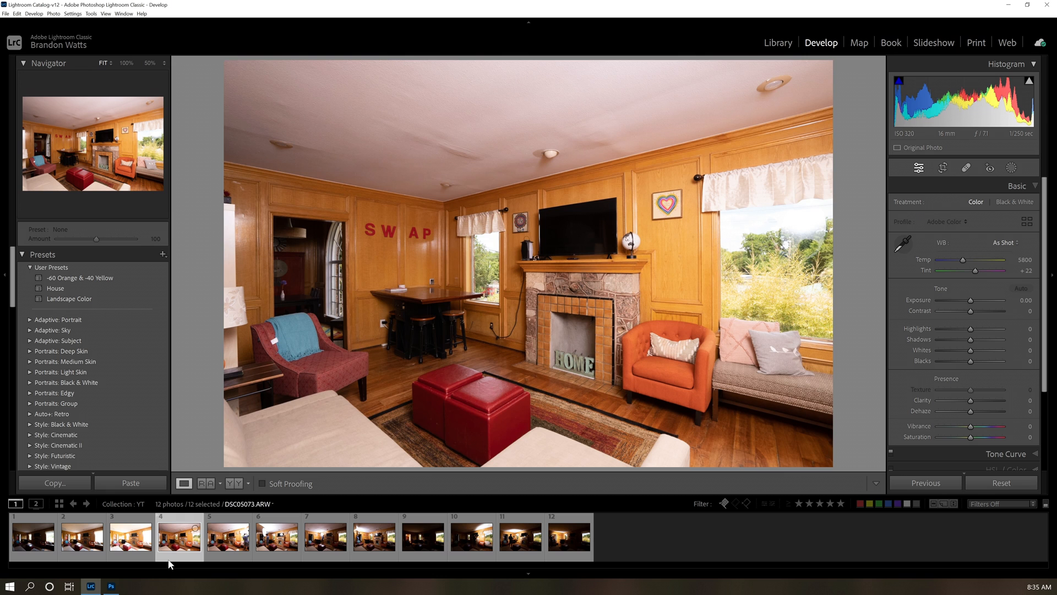
Compare the flash-lit living-room photos 4 to 7 of the collection in the Develop view
key("Left")
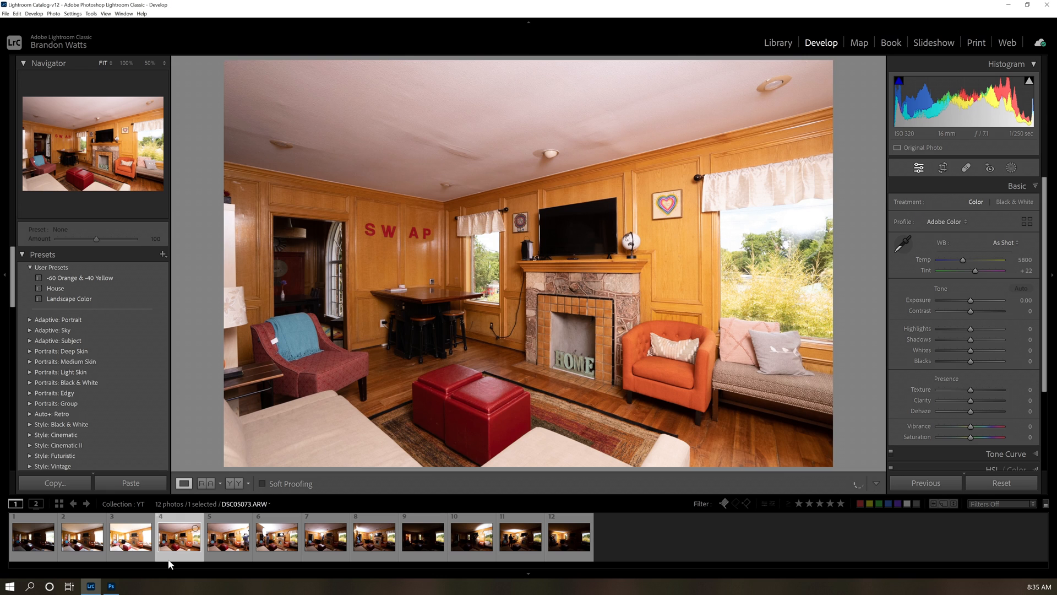
key("Right")
key("Right")
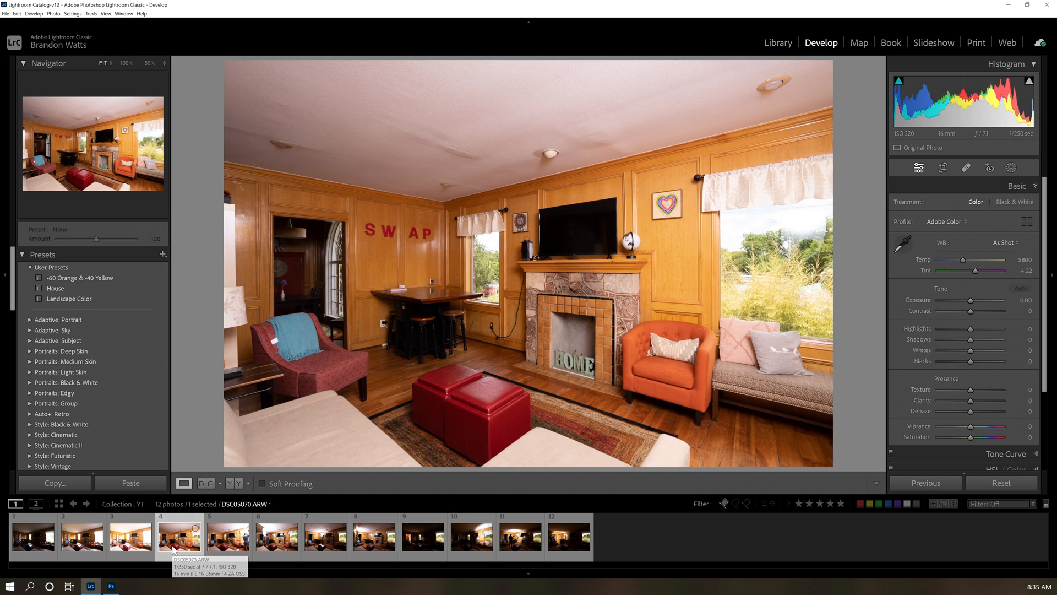
key("Right")
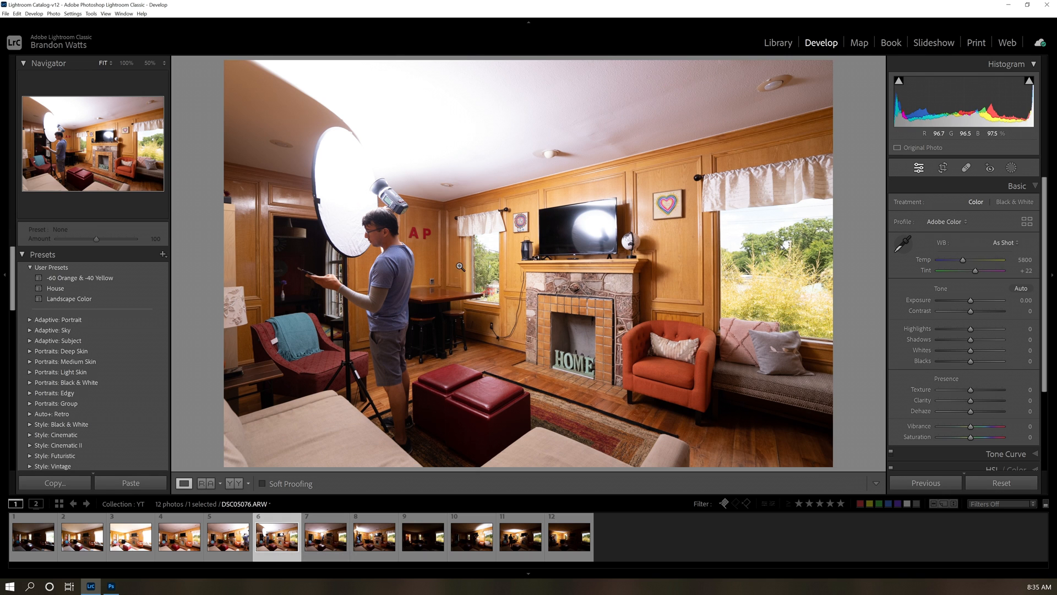
left_click(183, 549)
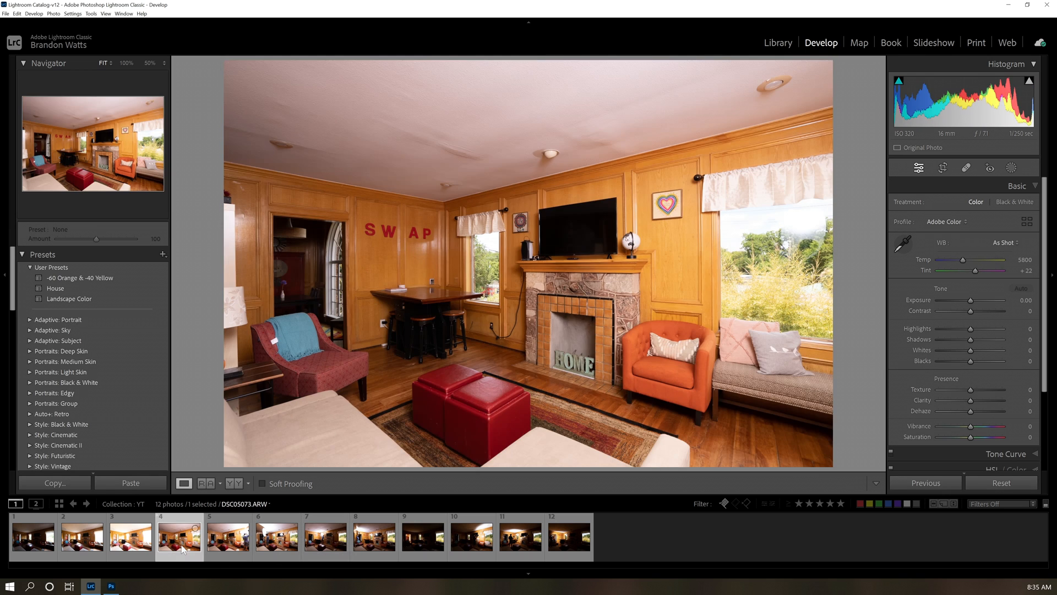
left_click(220, 546)
left_click(287, 544)
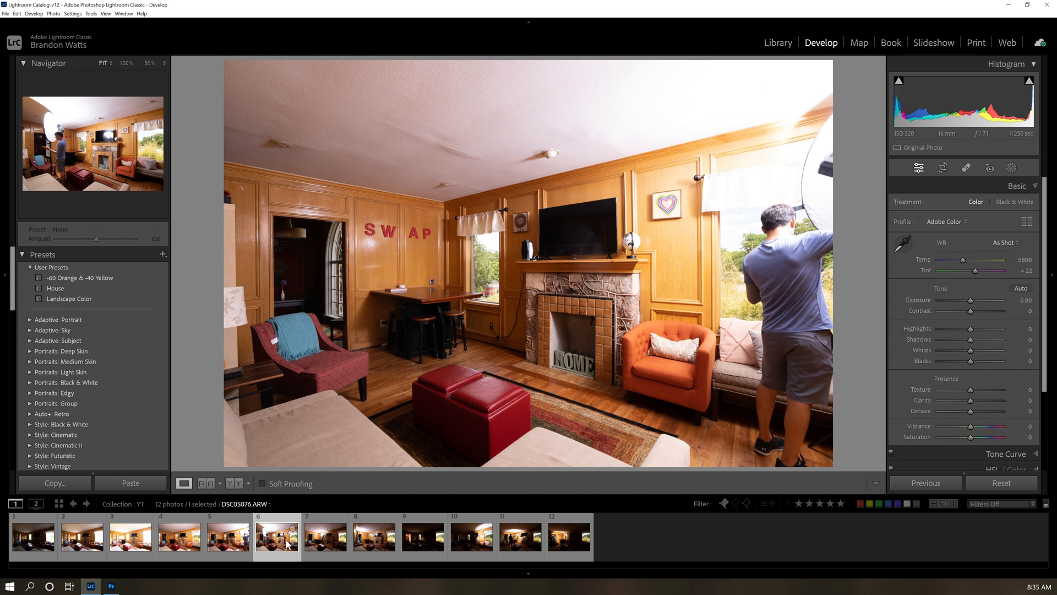
left_click(329, 542)
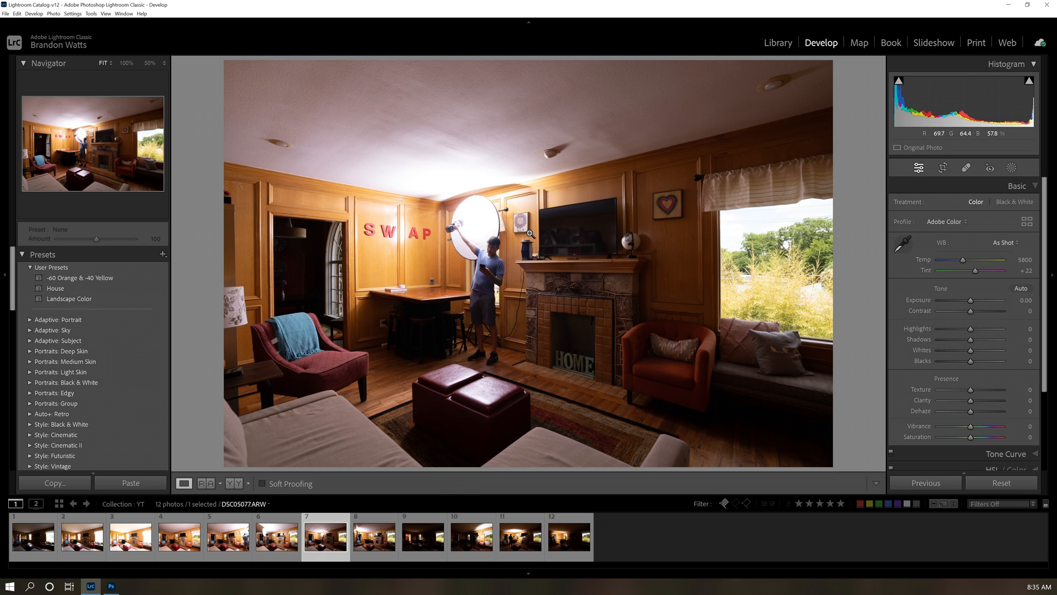
key("i")
Review the ambient exposures of the room, photos 1 to 3 of the collection
left_click(184, 547)
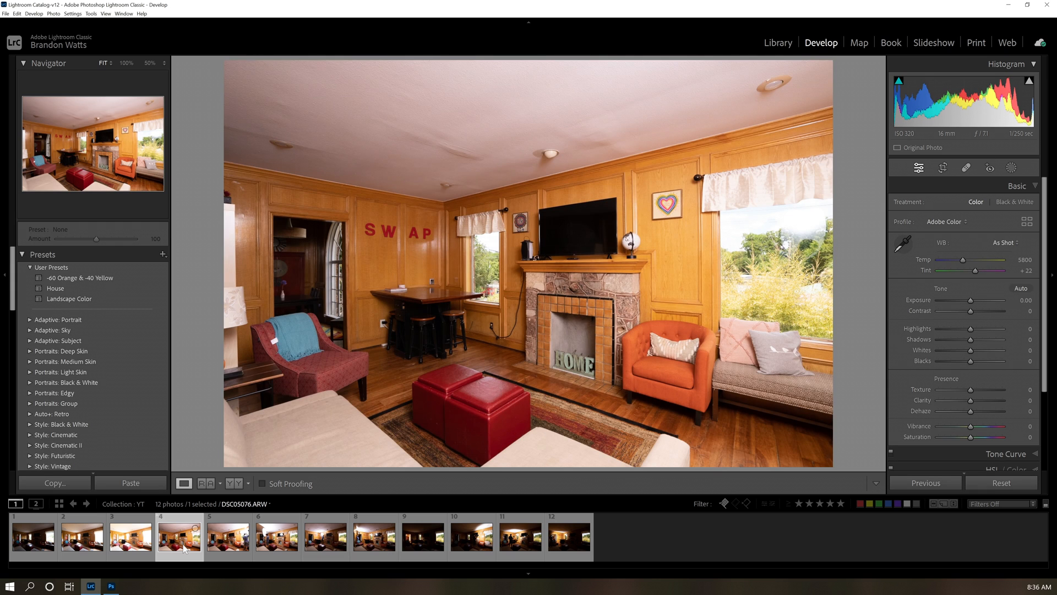
left_click(96, 544)
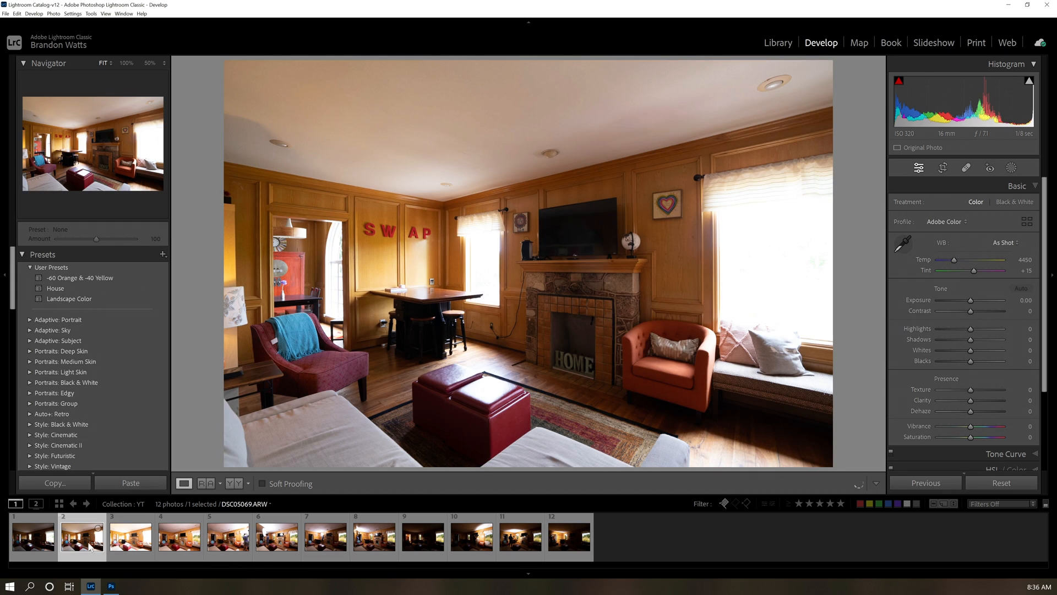
left_click(44, 546)
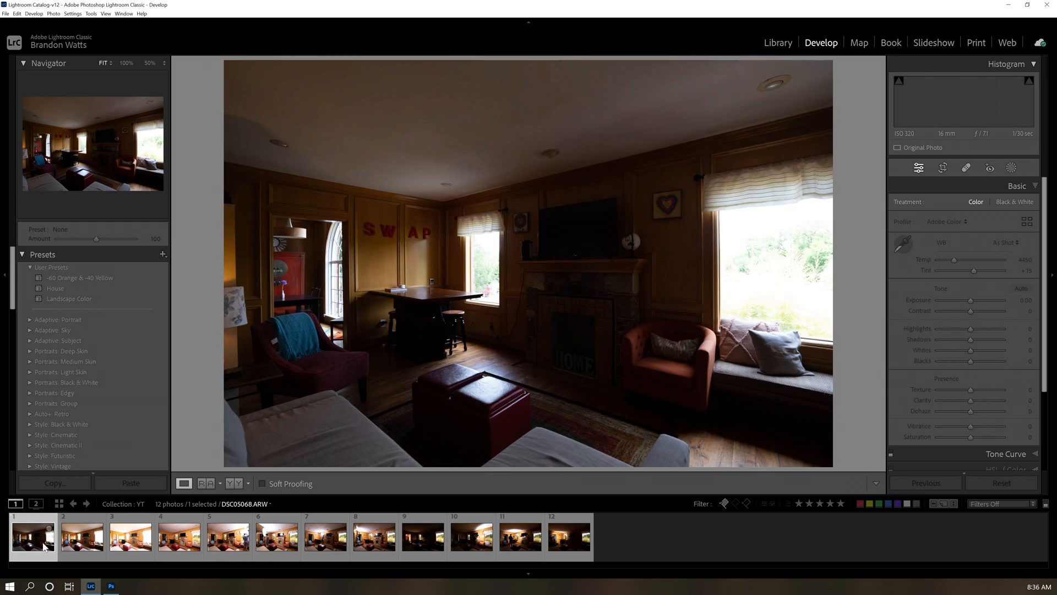
left_click(73, 545)
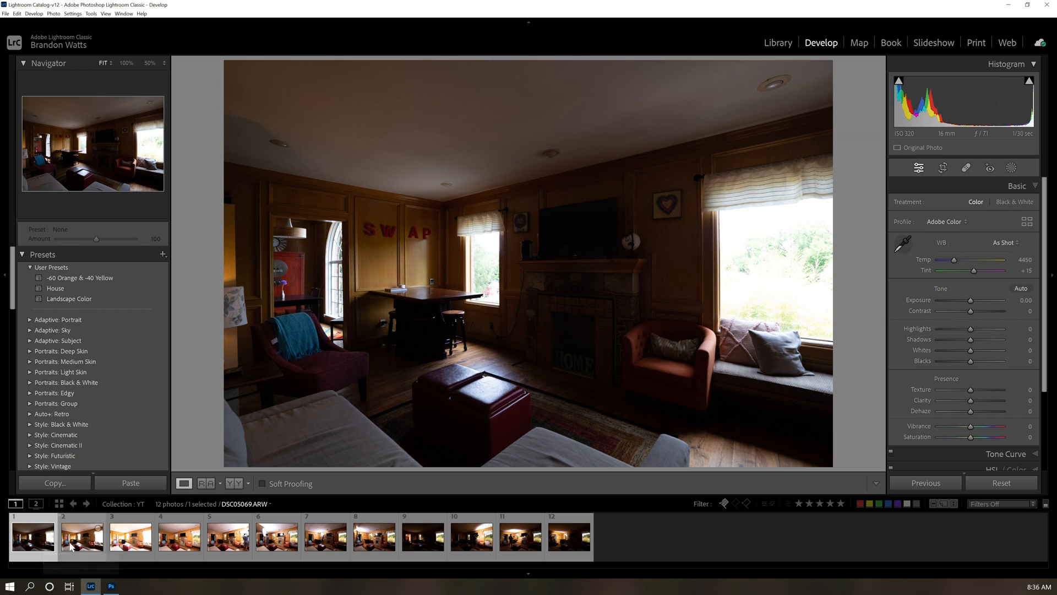
left_click(132, 546)
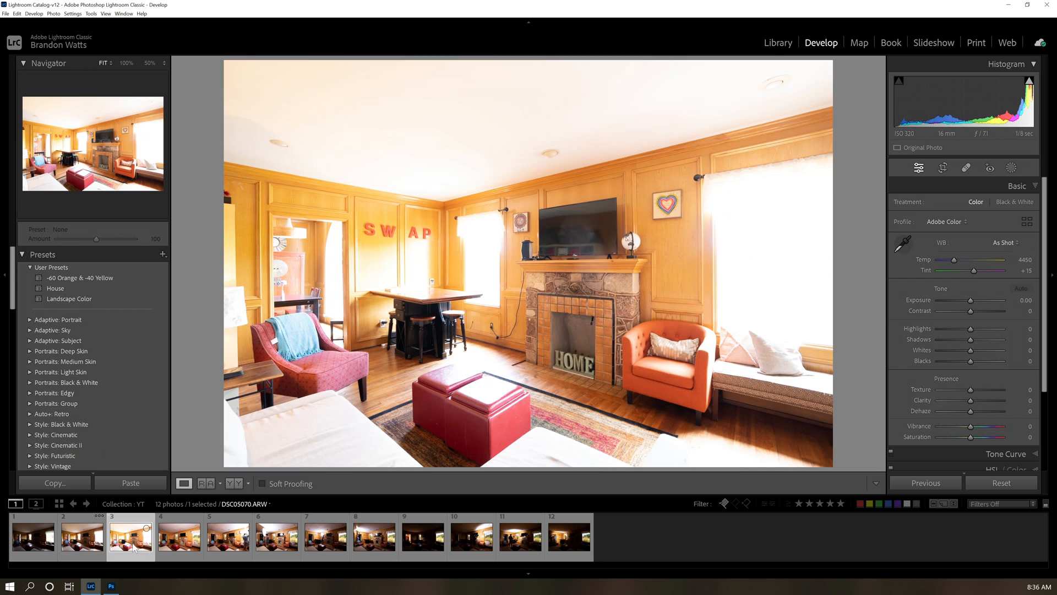
Go through photos 4 to 12 one by one to review the flash-lit and dark window exposures
left_click(182, 545)
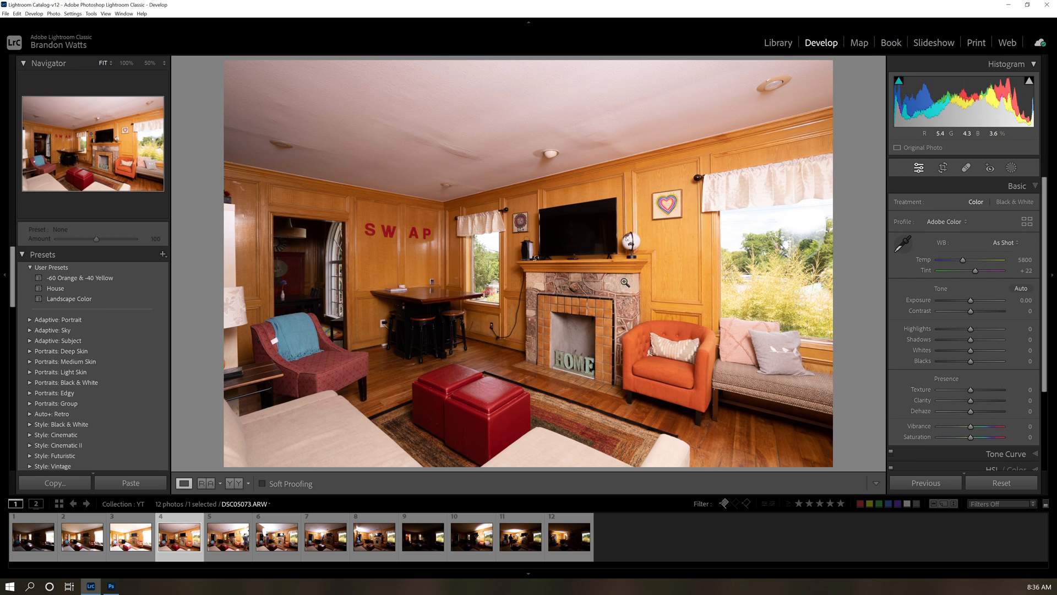
left_click(243, 543)
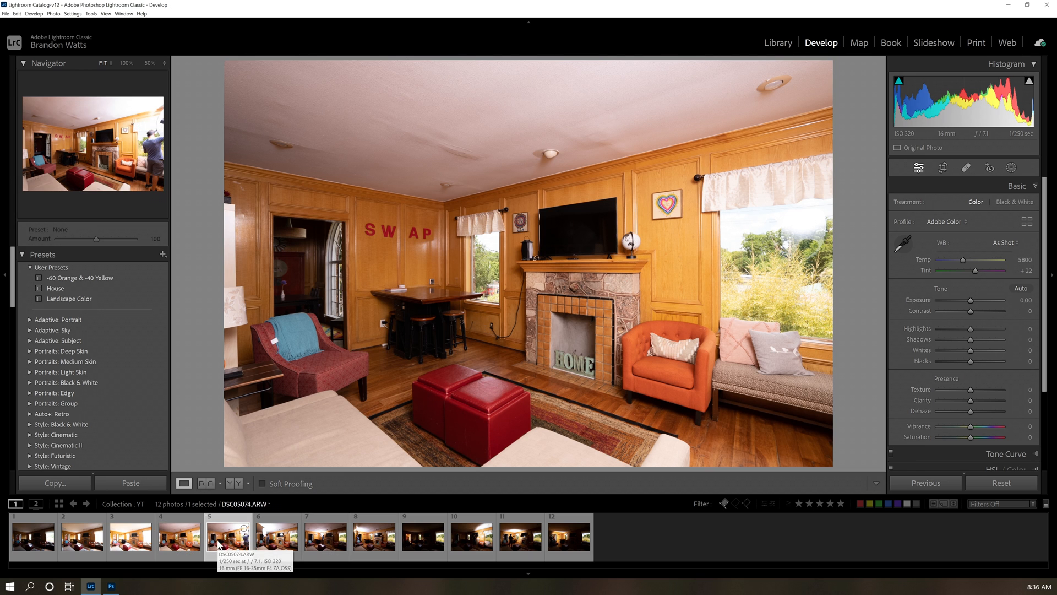
left_click(267, 544)
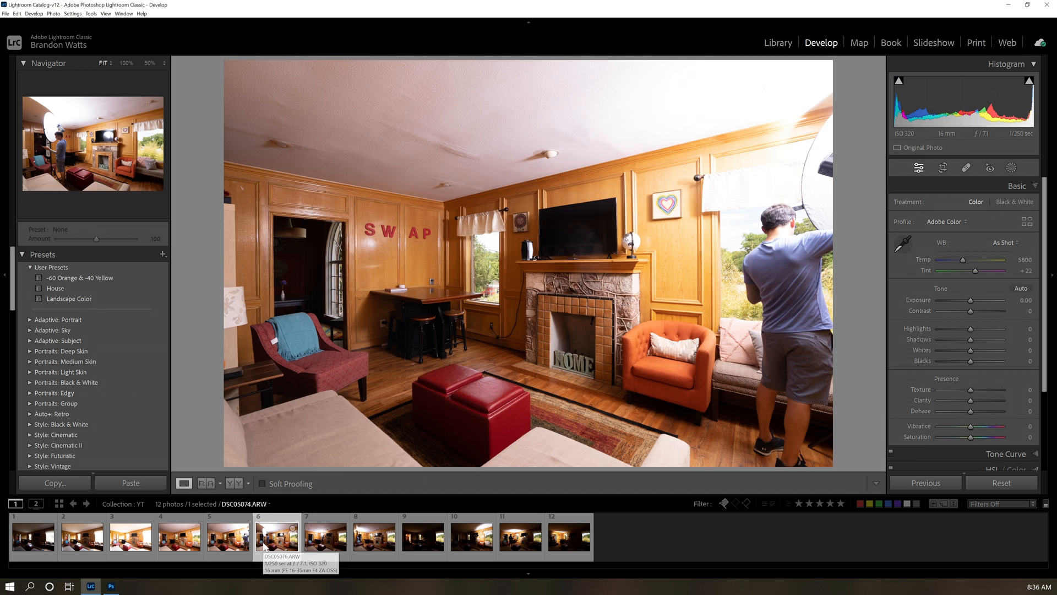
left_click(322, 544)
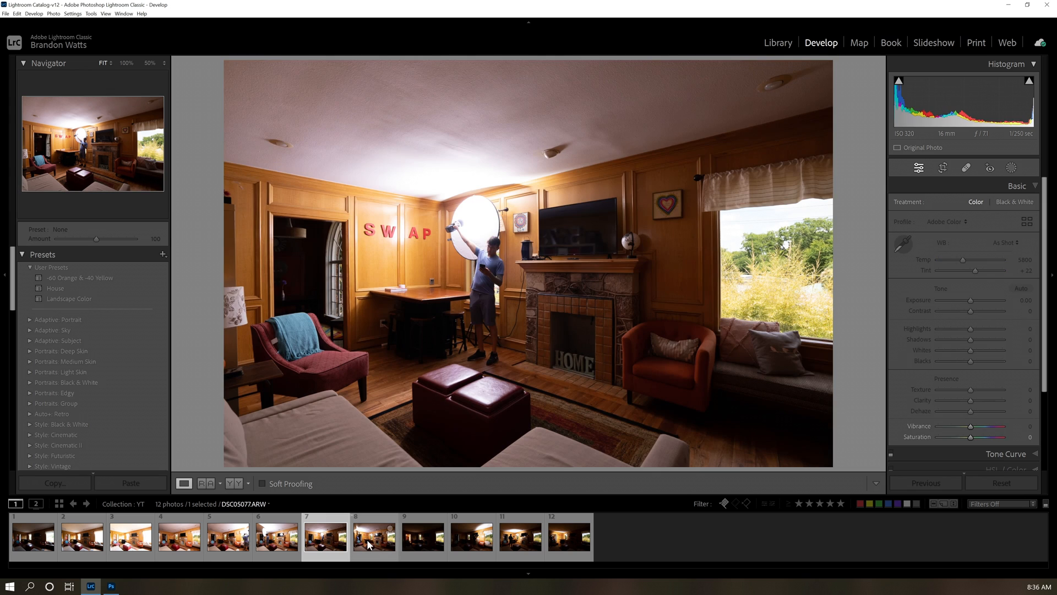
left_click(373, 542)
left_click(423, 538)
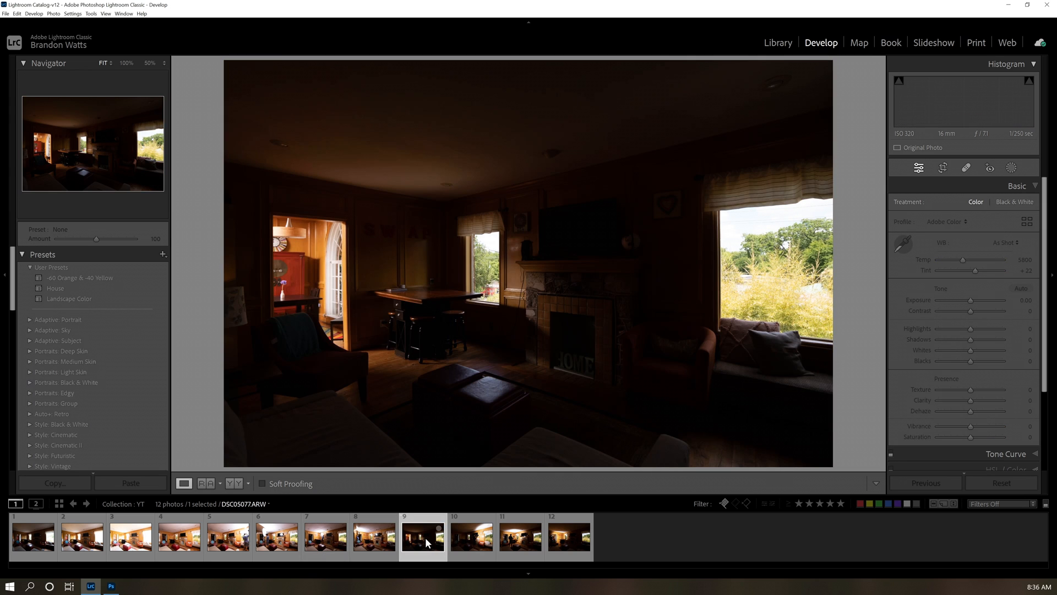
left_click(472, 548)
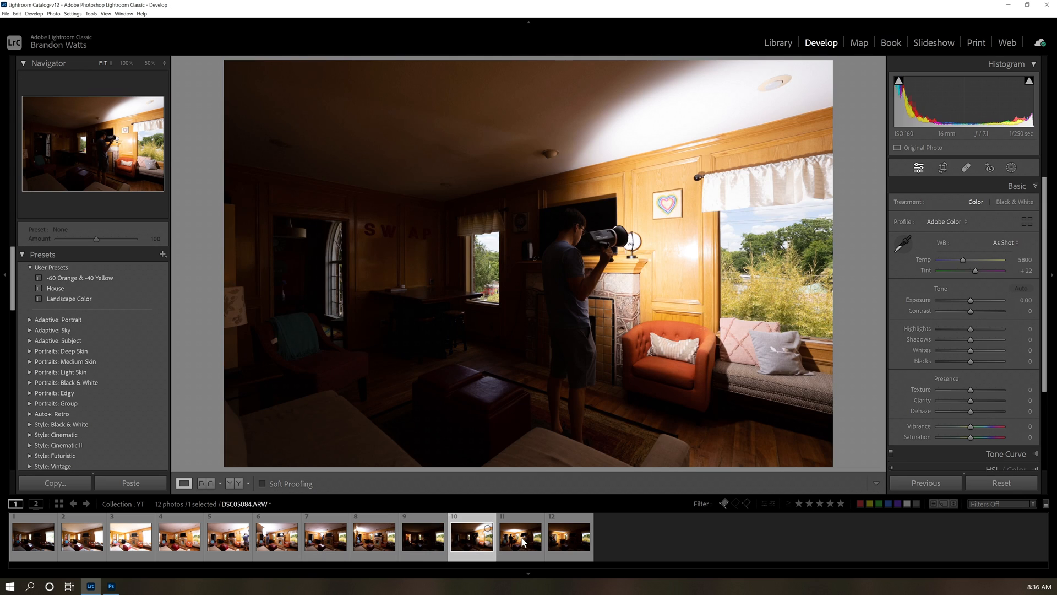
left_click(520, 543)
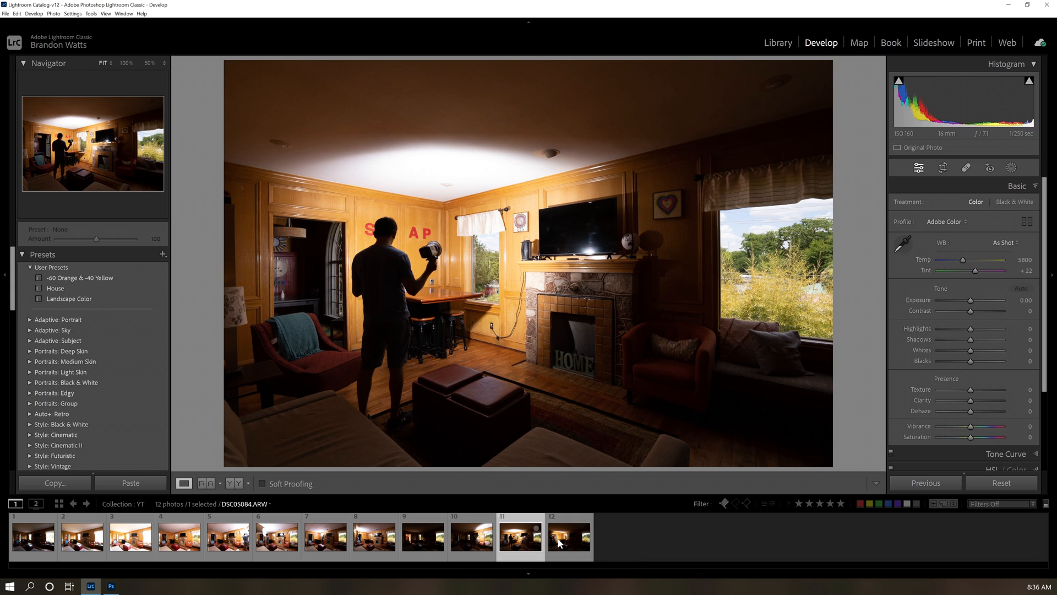
left_click(549, 543)
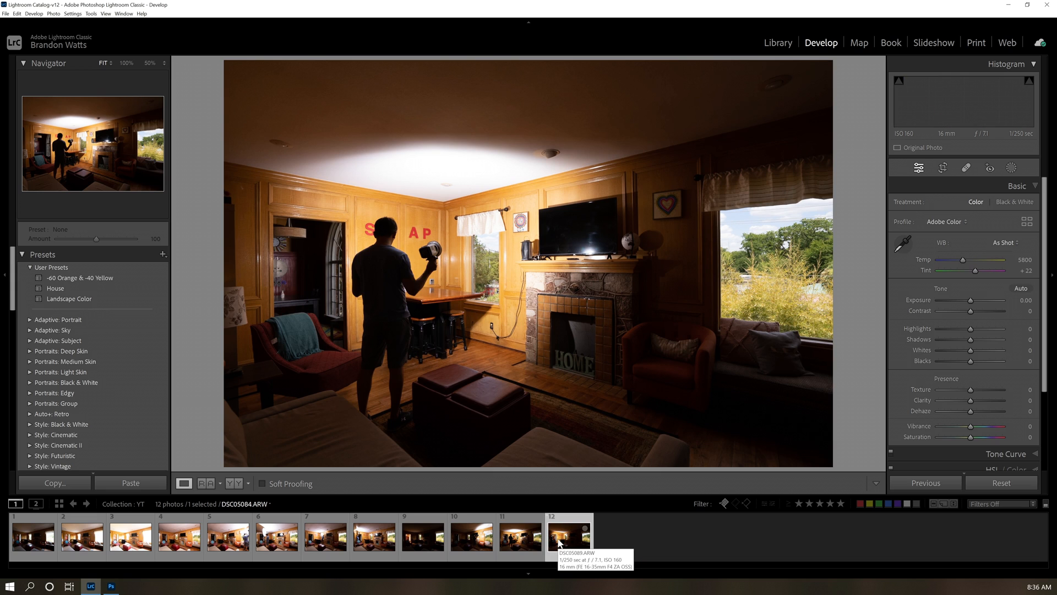
Select all 12 photos of the collection and turn on Auto Sync for their develop settings
key("ctrl+a")
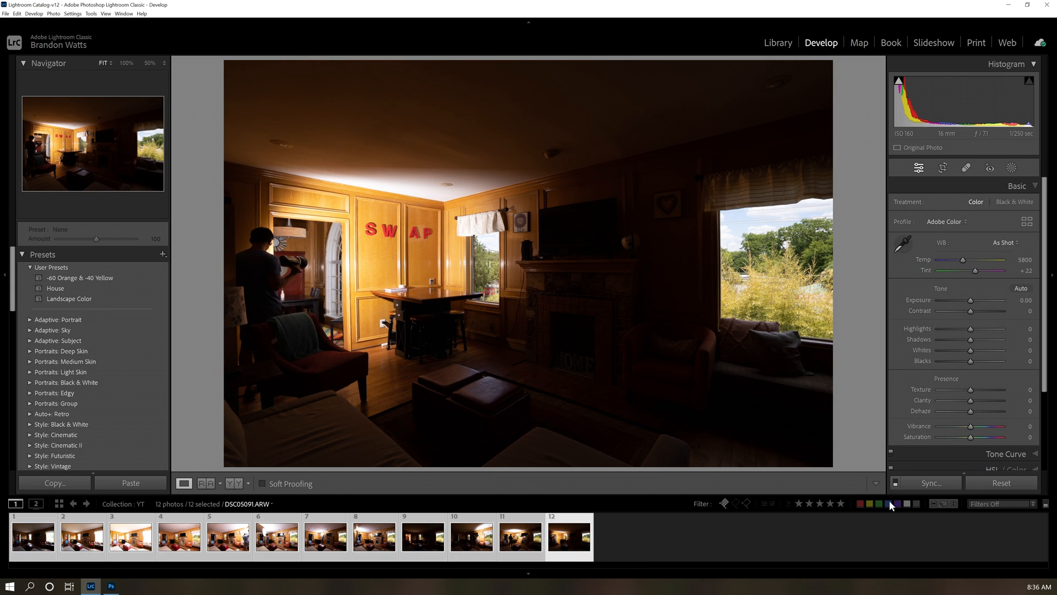
left_click(896, 483)
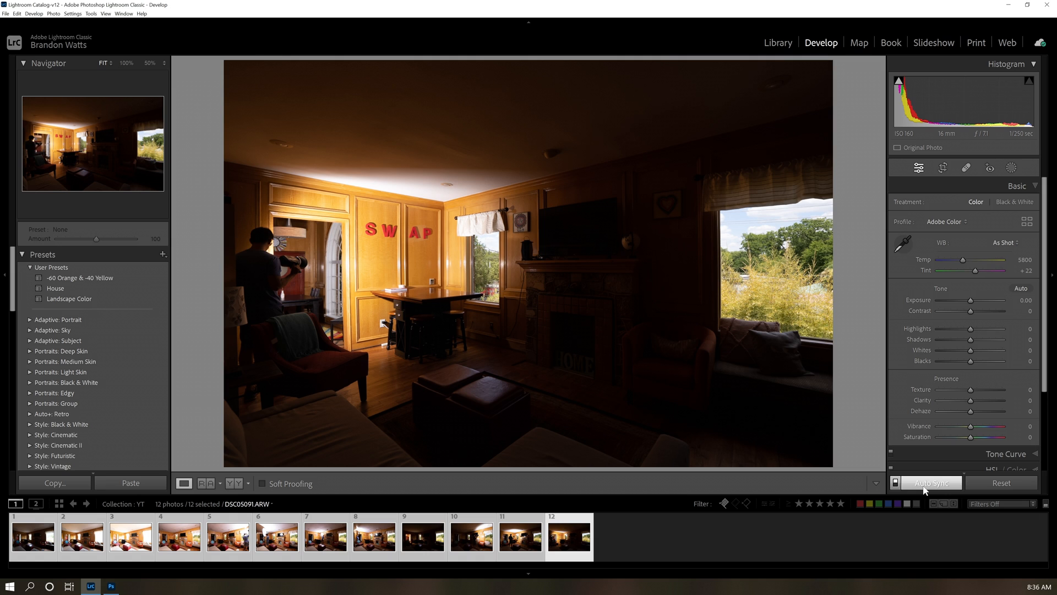
left_click(895, 484)
left_click(895, 483)
Set Highlights to -40 and Shadows to +39 on all selected photos
left_click(956, 328)
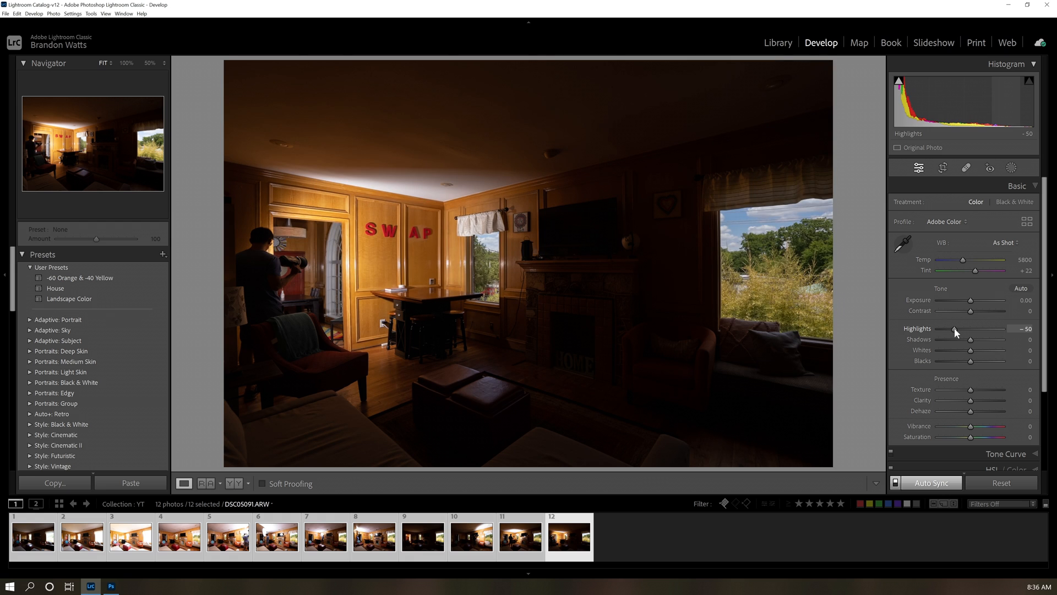
left_click_drag(957, 328, 983, 339)
left_click(986, 340)
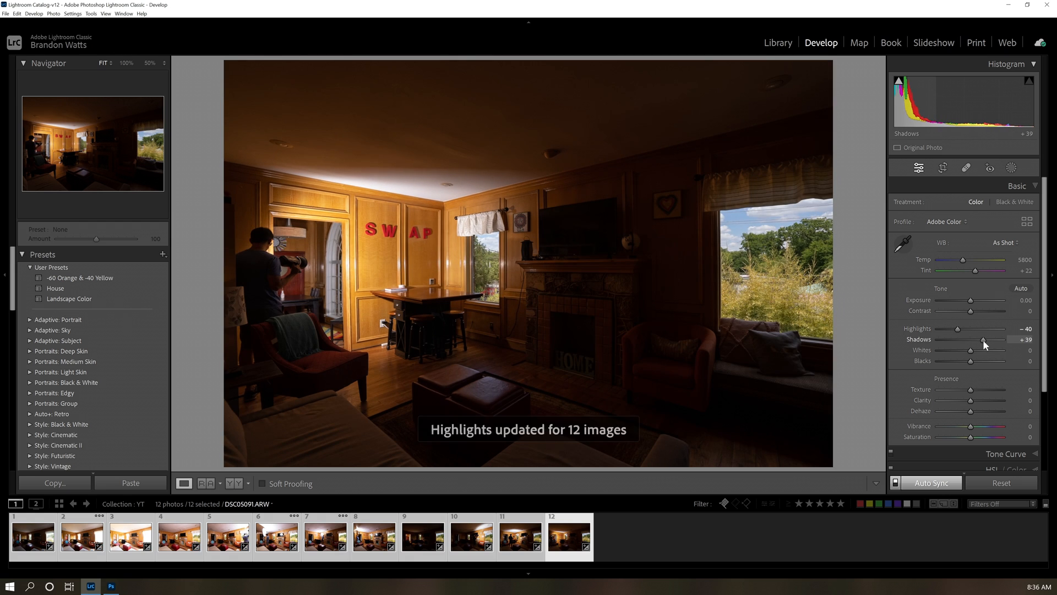
Enable lens profile corrections and Remove Chromatic Aberration for all selected photos
scroll(947, 392, "down", 2)
scroll(947, 392, "down", 2)
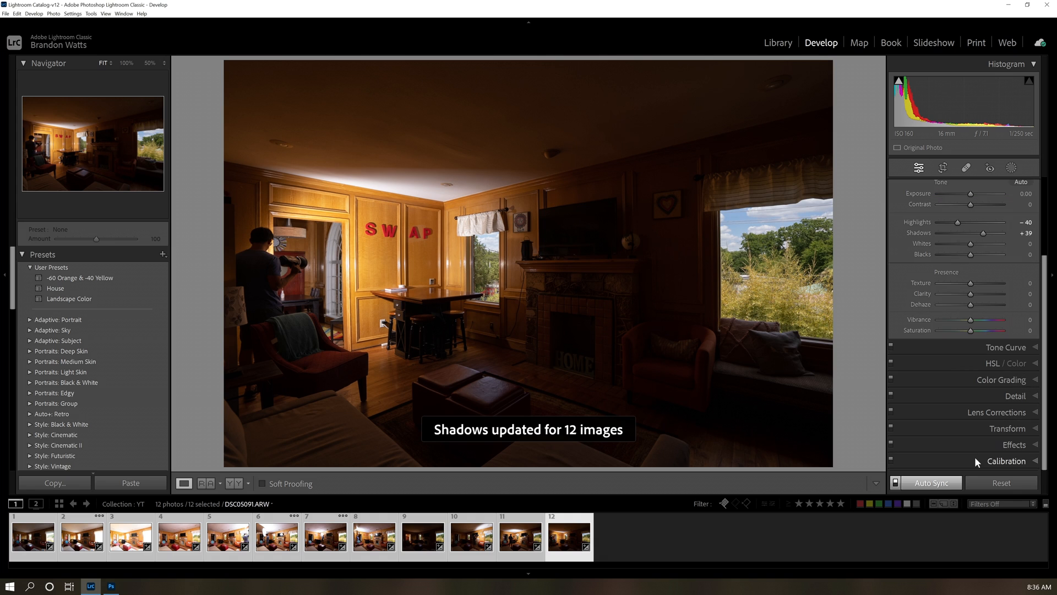
left_click(977, 413)
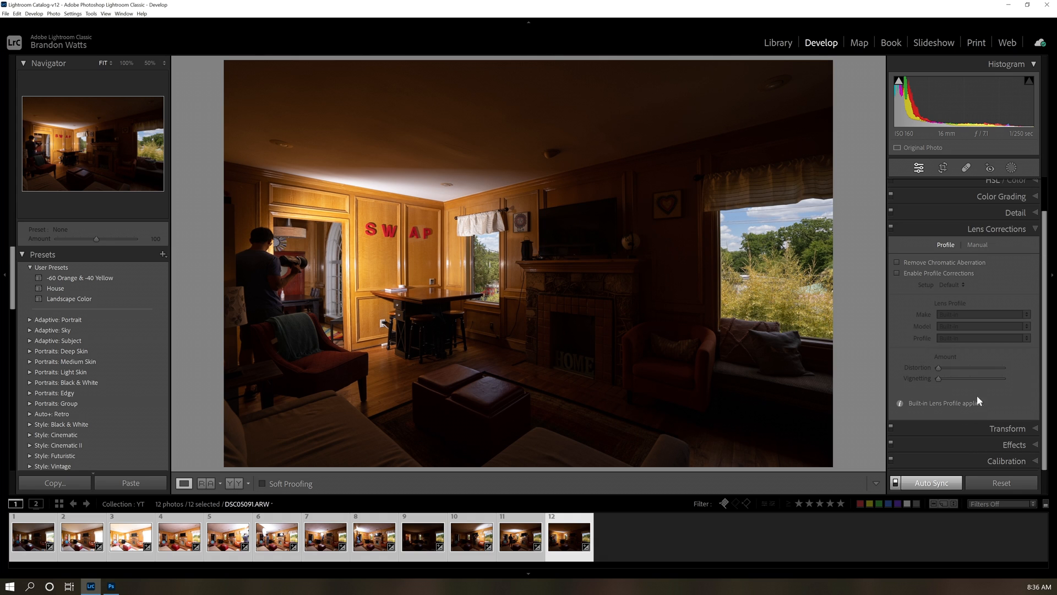
left_click(919, 273)
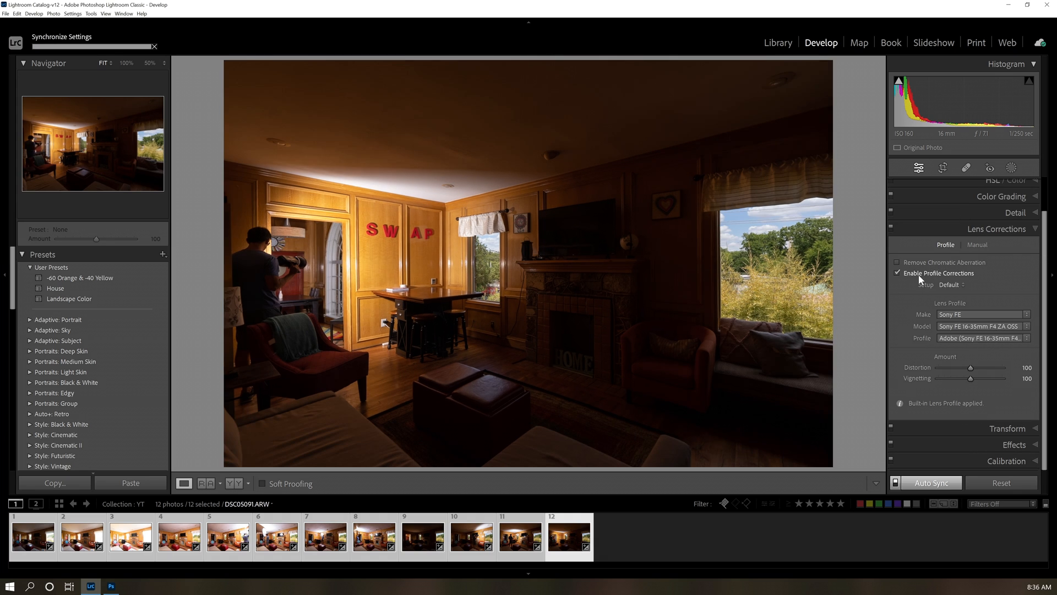
left_click(928, 264)
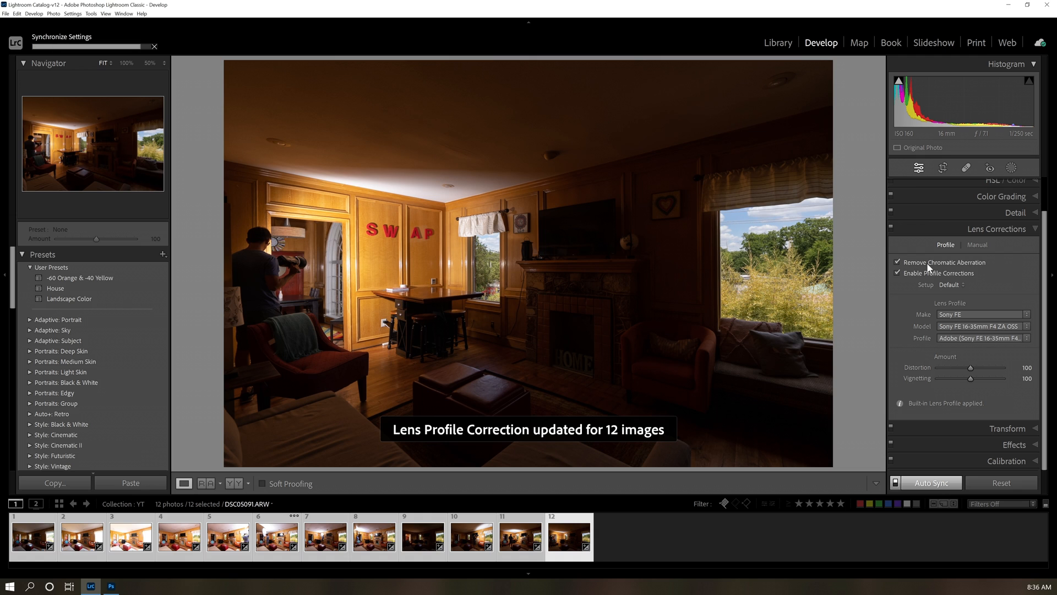
Set the purple and green Defringe amounts to 3 in the manual lens corrections
left_click(984, 244)
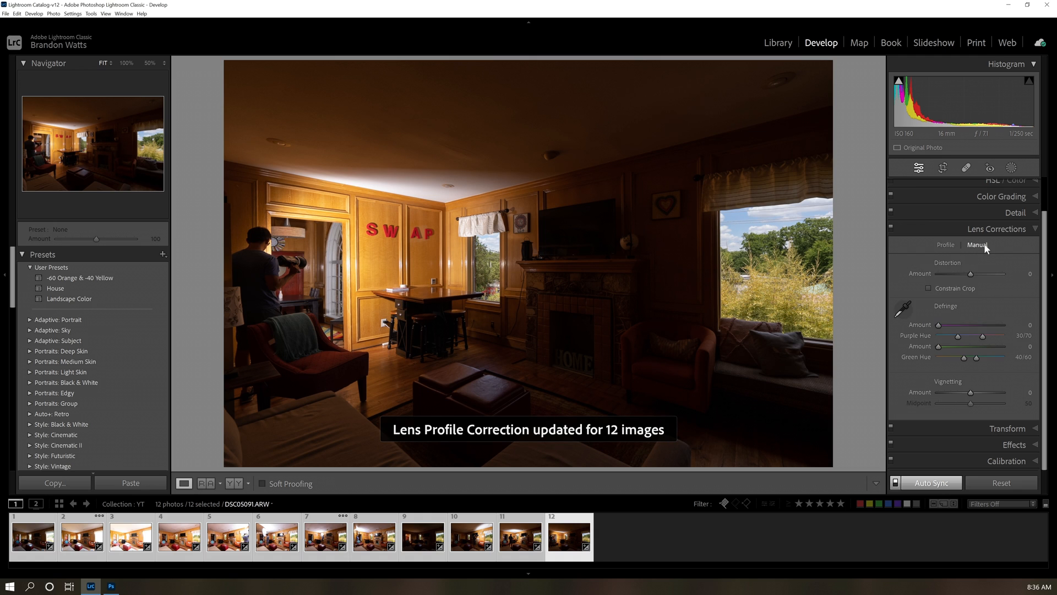
left_click(947, 346)
left_click(946, 324)
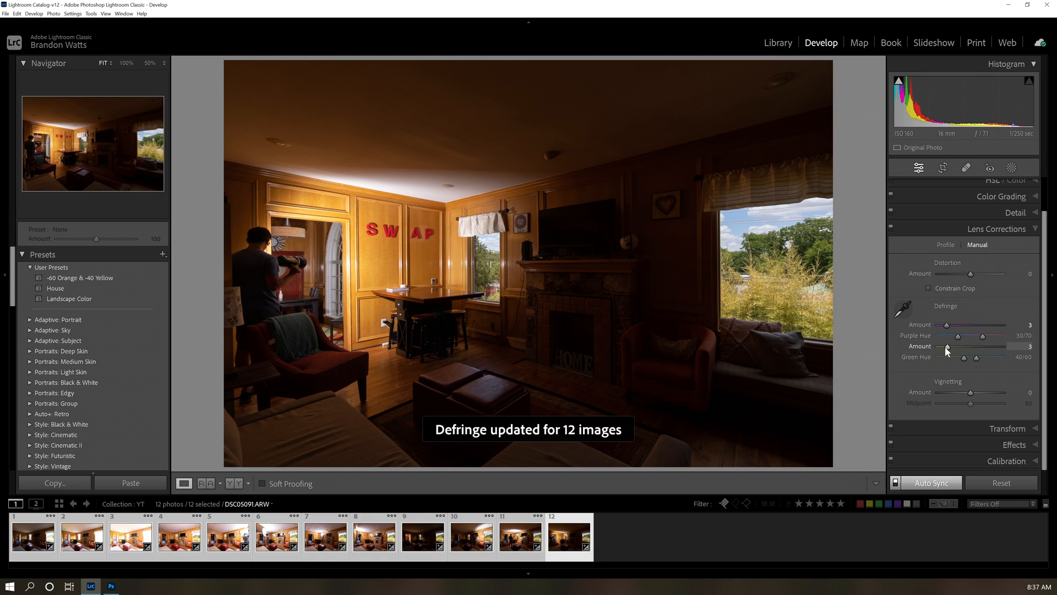
Select the first three ambient photos and lower their synchronized Tint to about +13
left_click(941, 245)
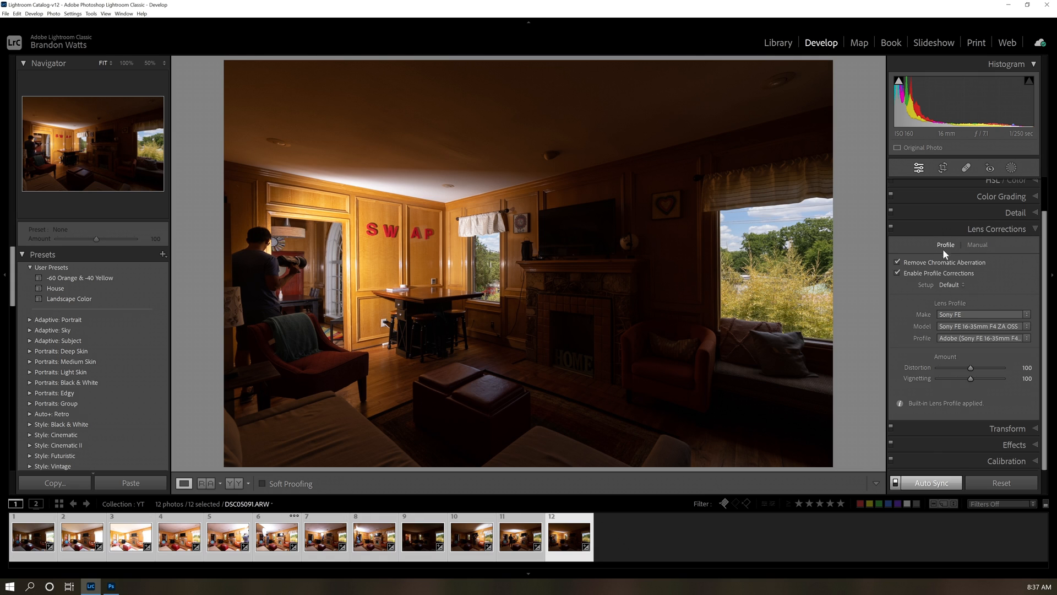
left_click(53, 558)
left_click(123, 549, "shift")
left_click(85, 539)
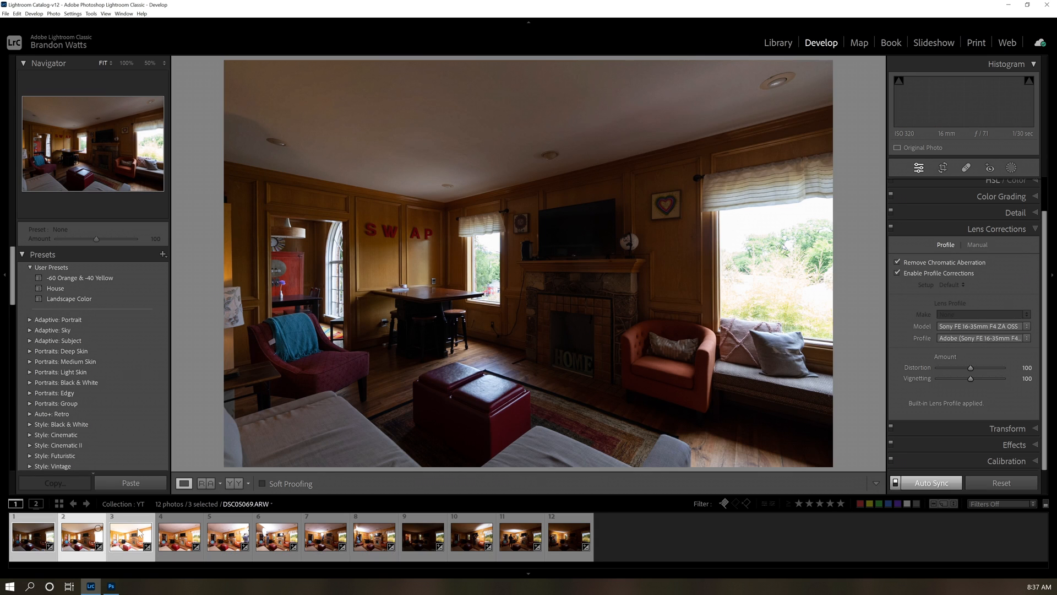
scroll(981, 233, "up", 2)
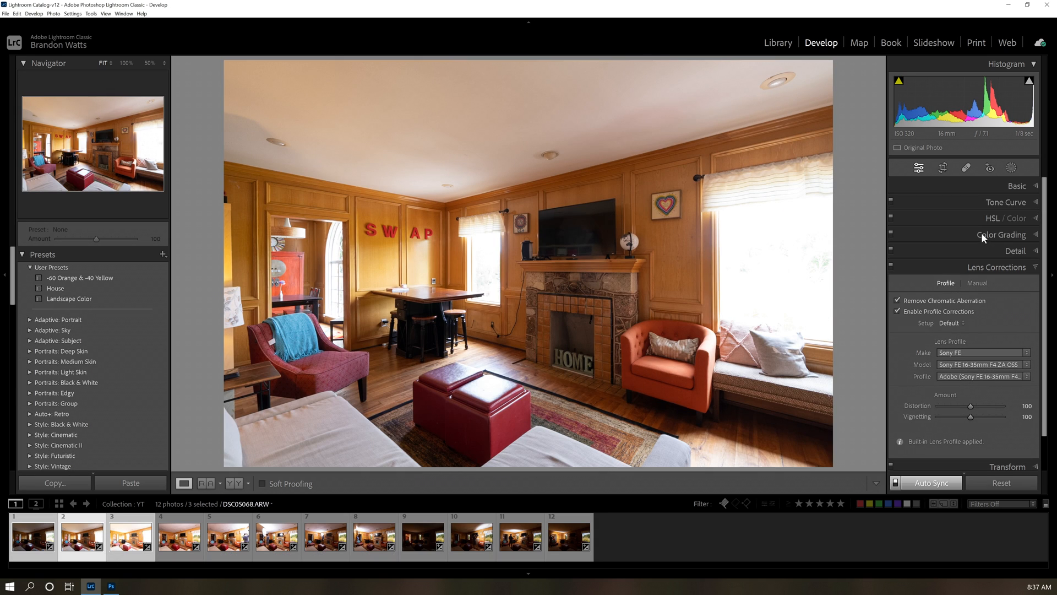
left_click(1007, 188)
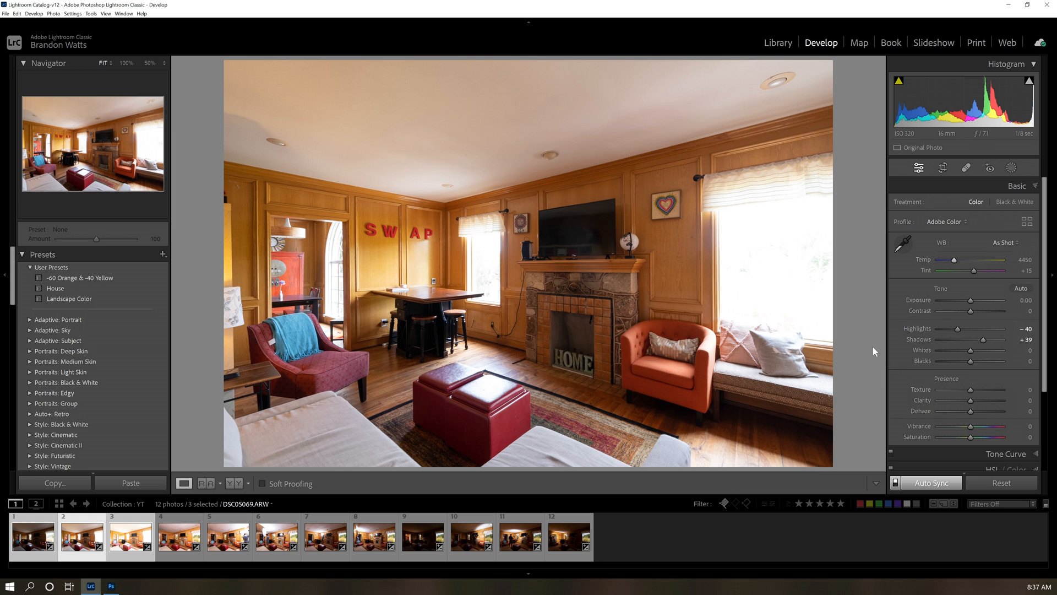
left_click(113, 543)
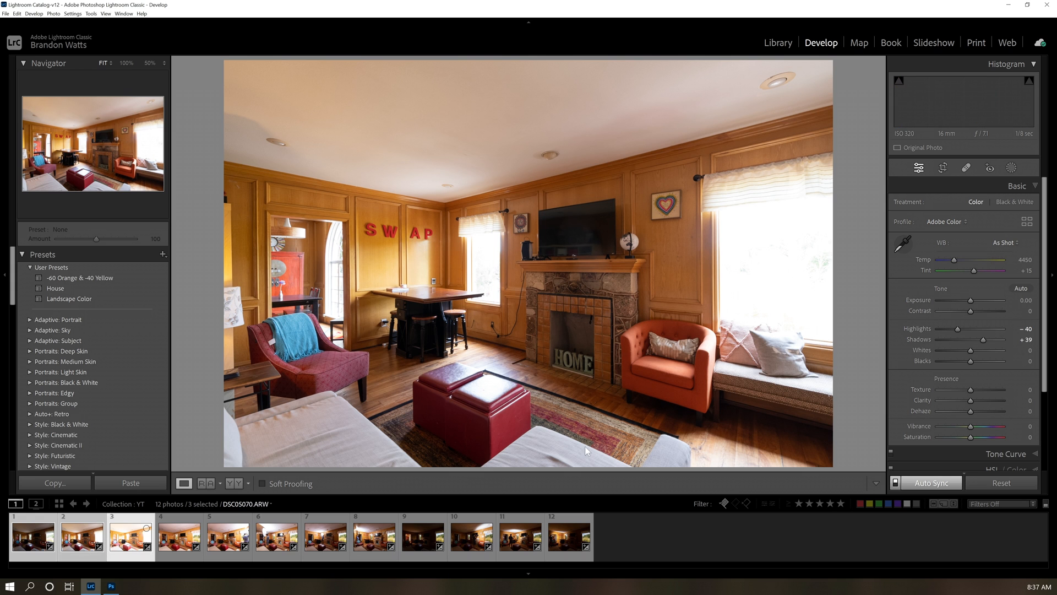
key("Left")
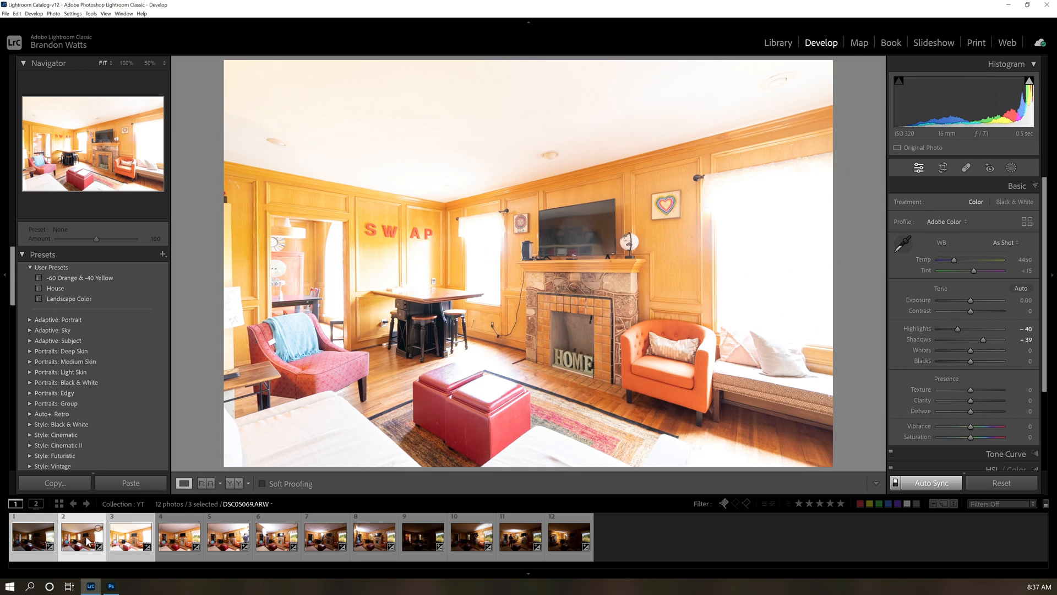
left_click(1026, 271)
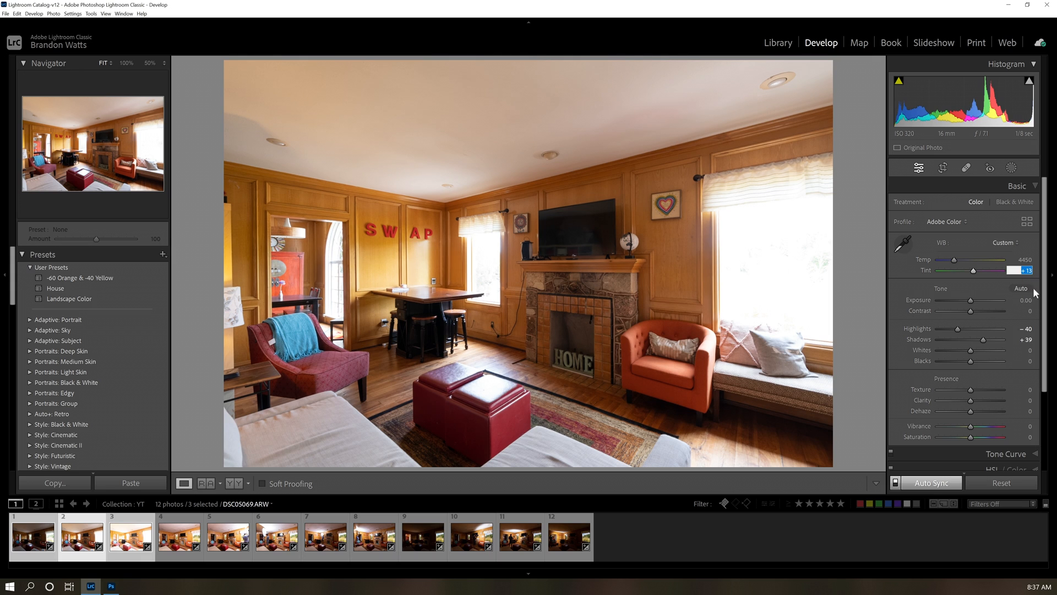
key("Down")
key("Down")
key("Return")
Select flash photos 4 through 9, set their Tint to +4 and check the correction on the individual shots
left_click(171, 540)
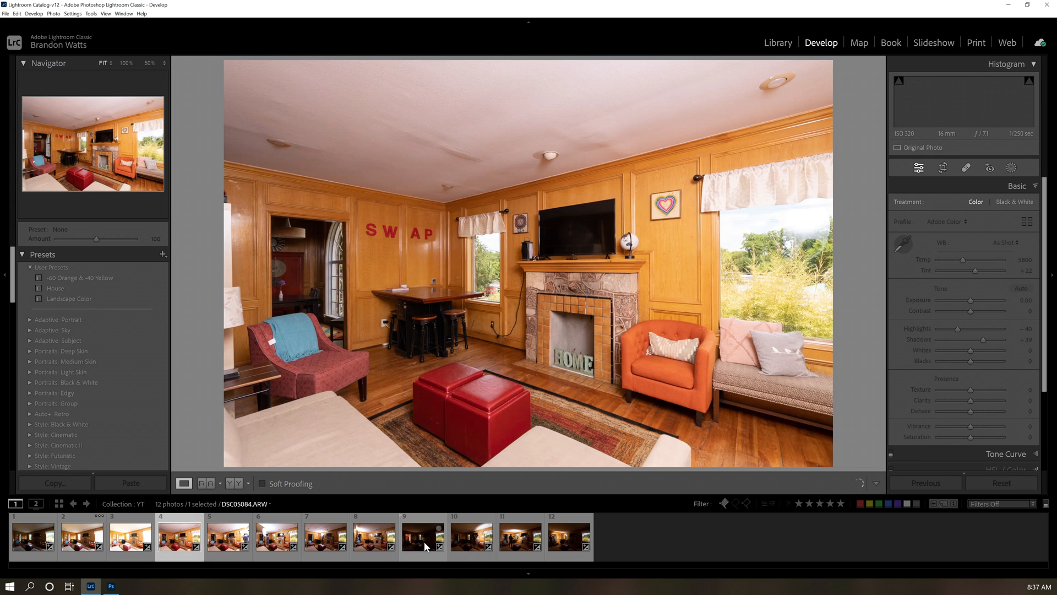
left_click(419, 543, "shift")
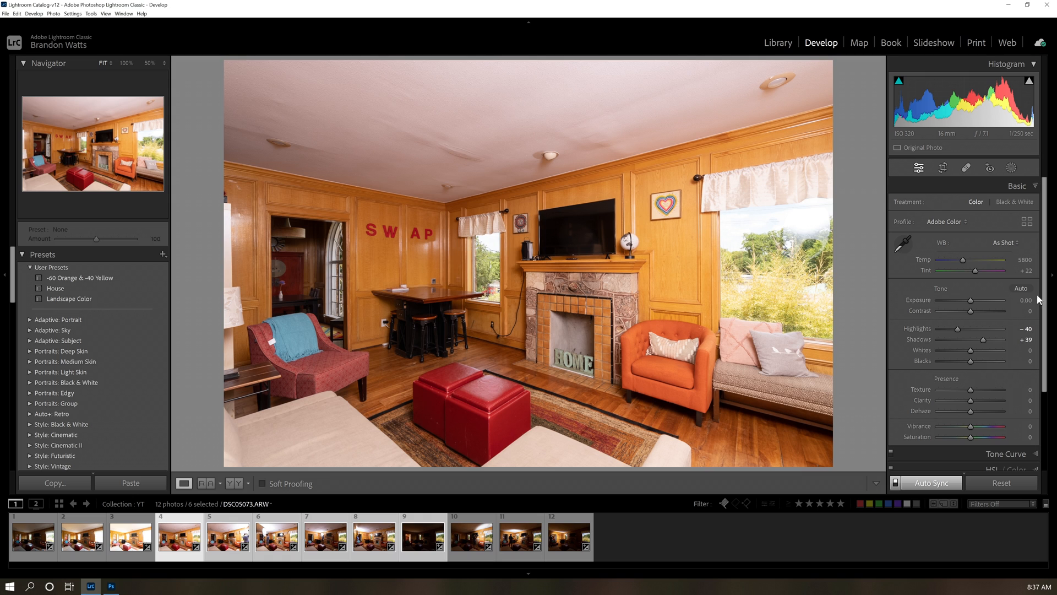
left_click_drag(976, 271, 970, 270)
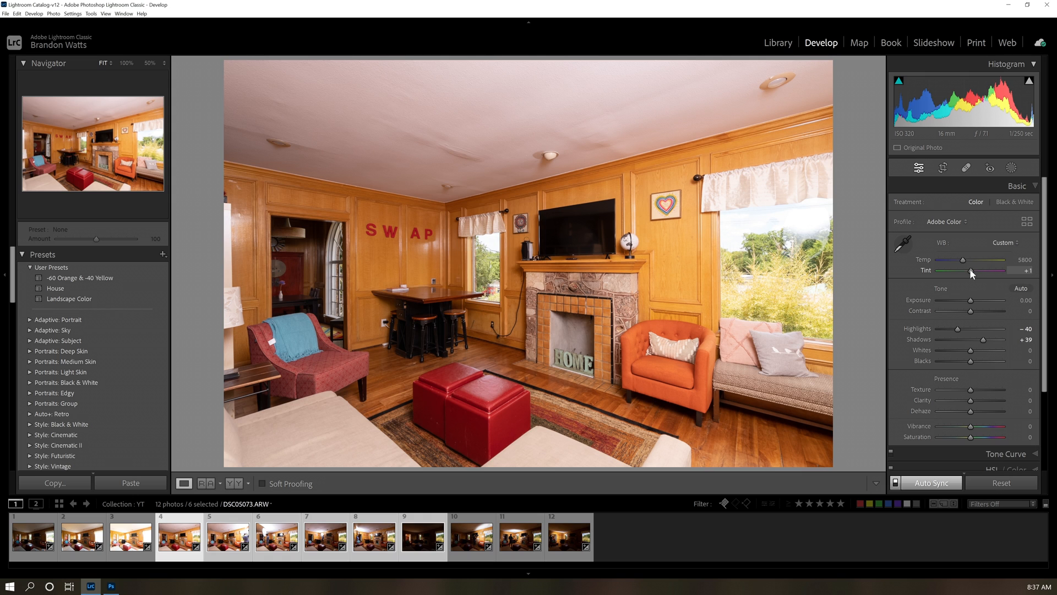
left_click(1018, 269)
key("Up")
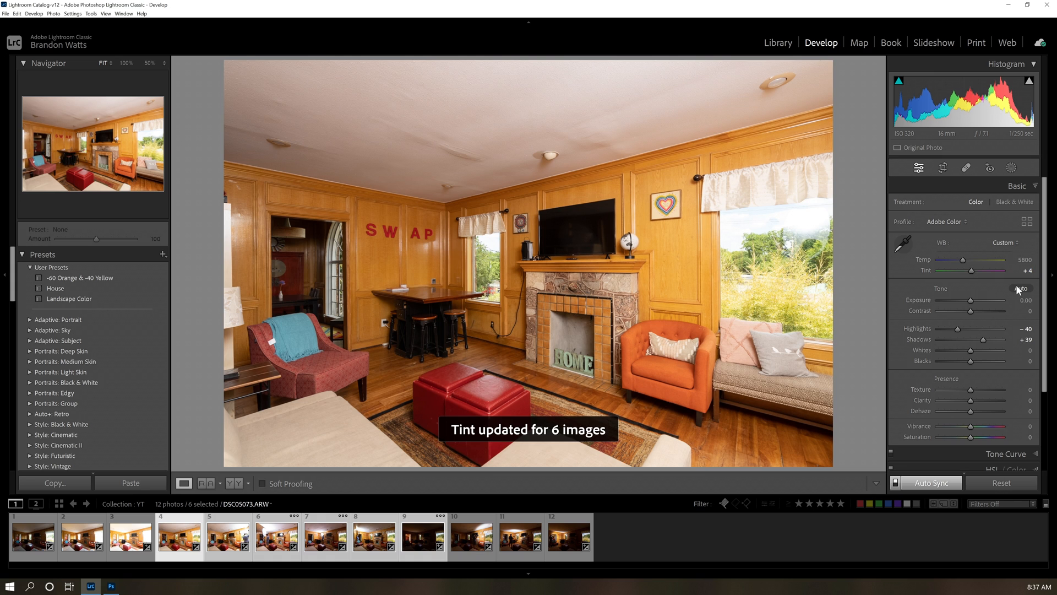
left_click(271, 542)
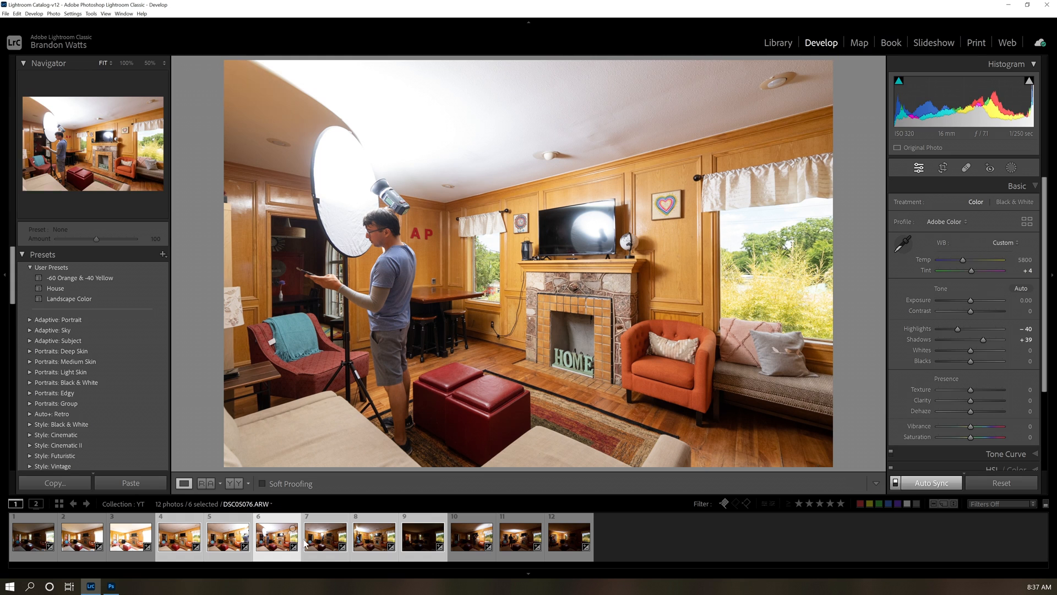
left_click(319, 542)
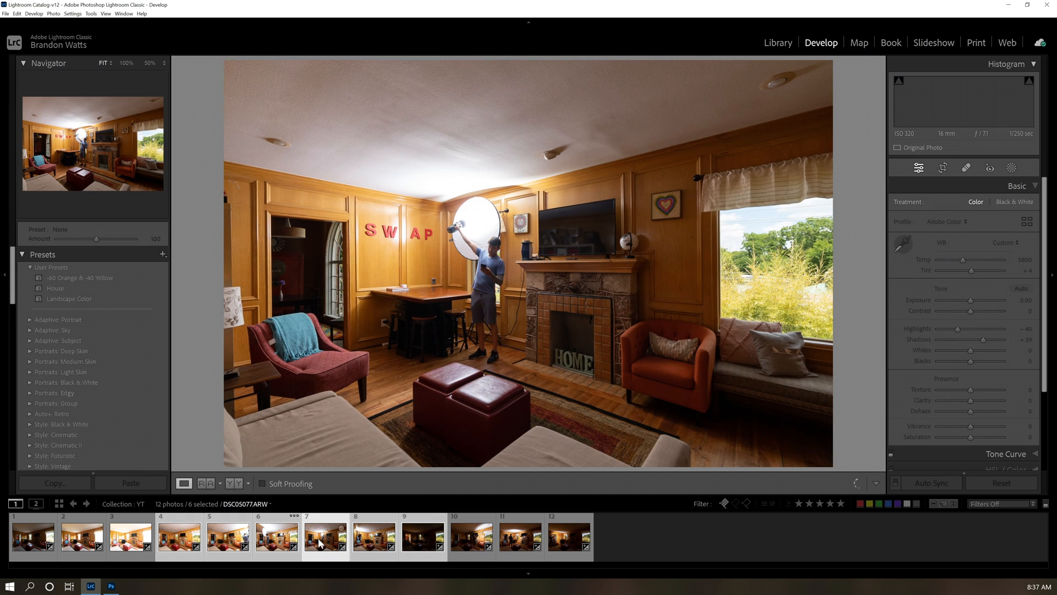
Apply the Daylight white balance to the last three photos and raise their Temp to 6100
left_click(472, 542)
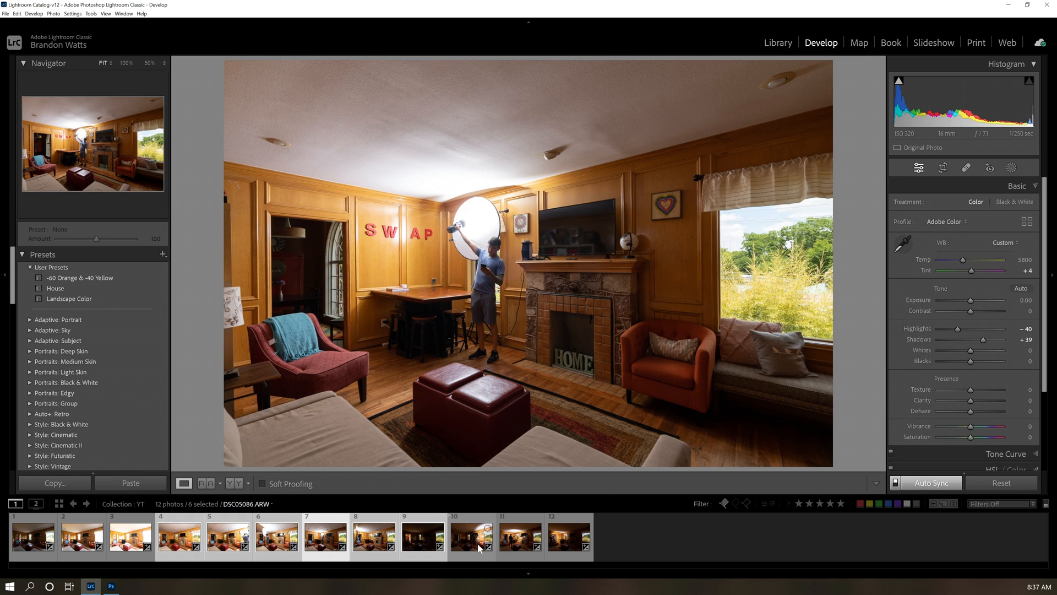
left_click(552, 542, "shift")
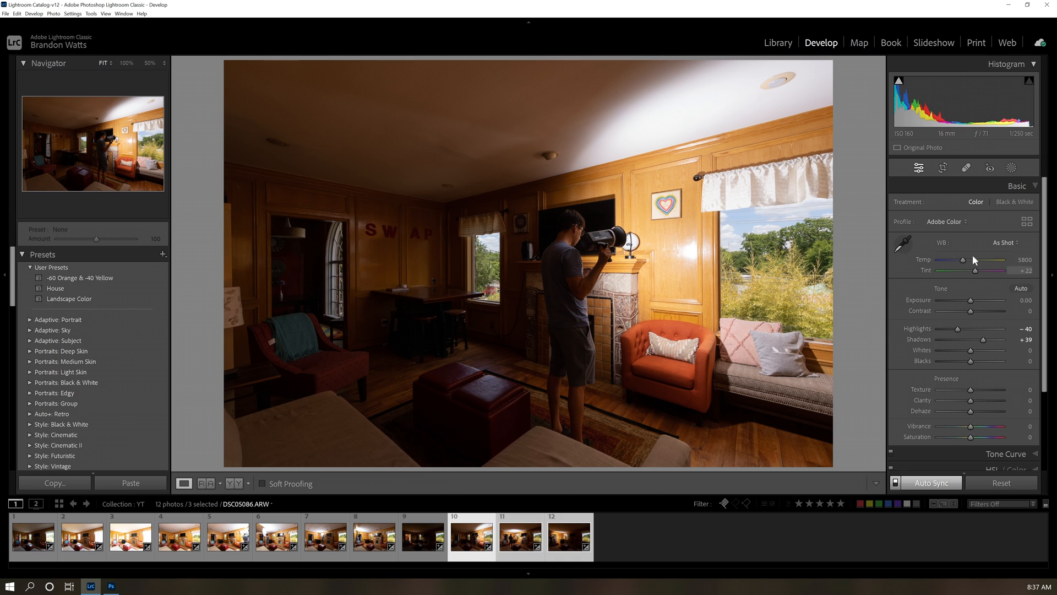
left_click(1004, 243)
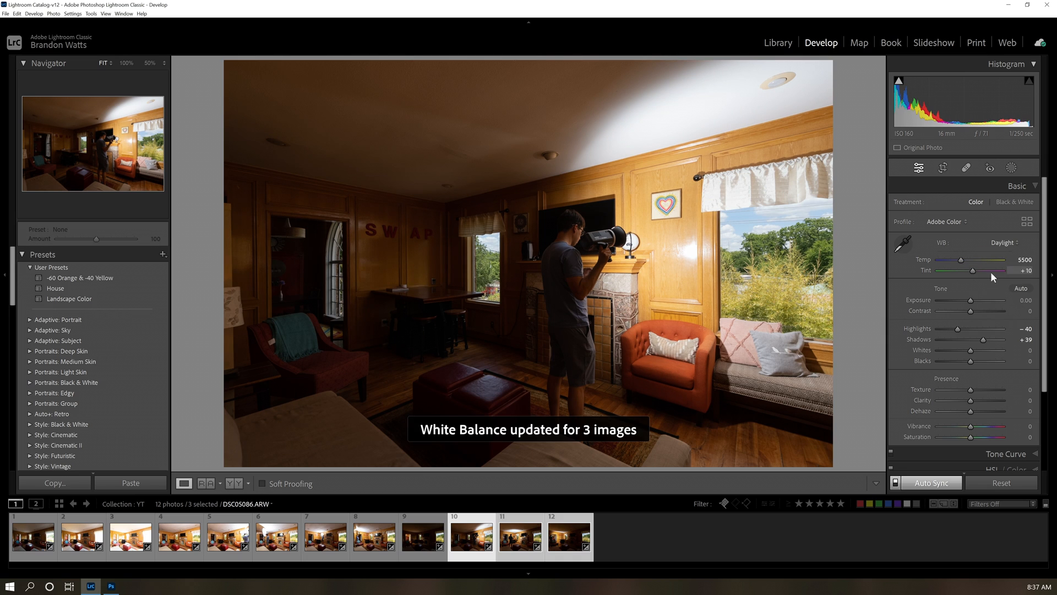
left_click(1012, 265)
type("5750")
key("Return")
type("6000")
key("Return")
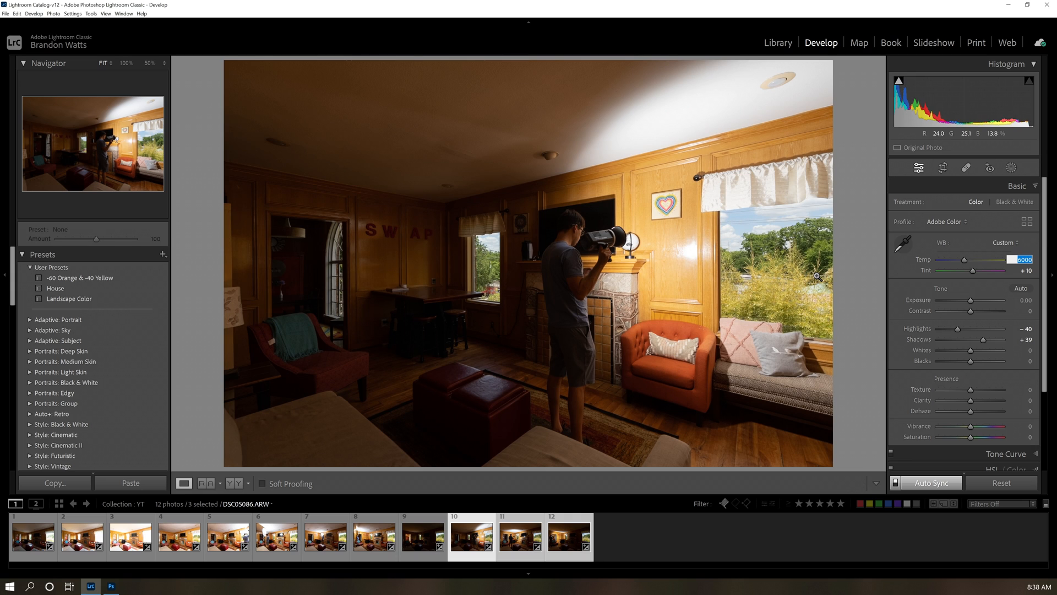
type("6100")
key("Return")
Set Tint to +20 and Temp to 6200 on the last three photos
key("Tab")
key("Up")
key("Up")
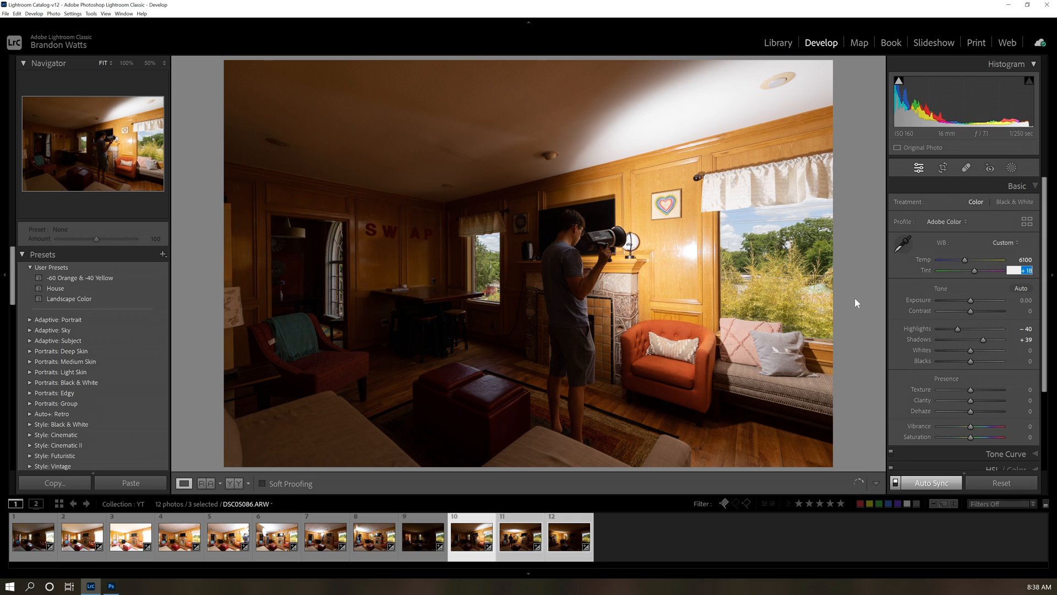
key("Up")
key("Up")
key("Return")
key("shift+Tab")
key("Up")
key("Return")
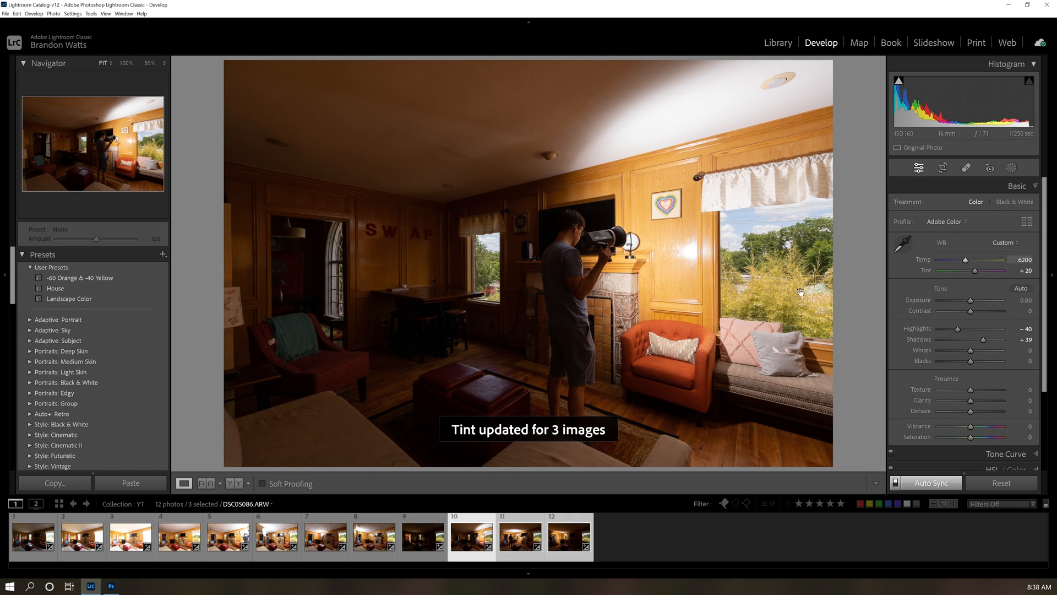
Select all 12 photos and open them as layers of a single document in Photoshop
left_click(561, 556)
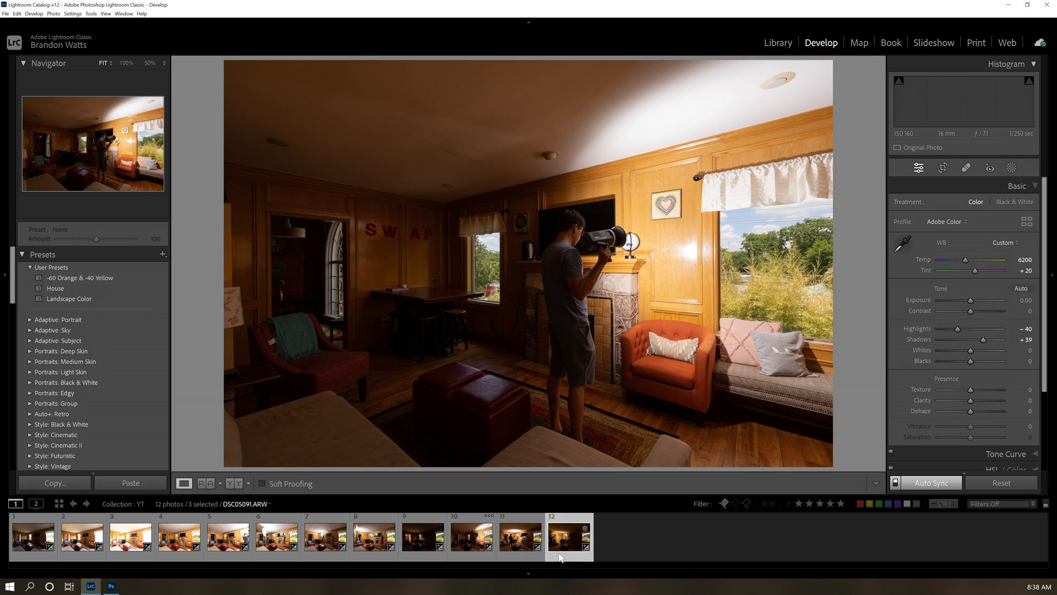
left_click(31, 542, "shift")
right_click(31, 543)
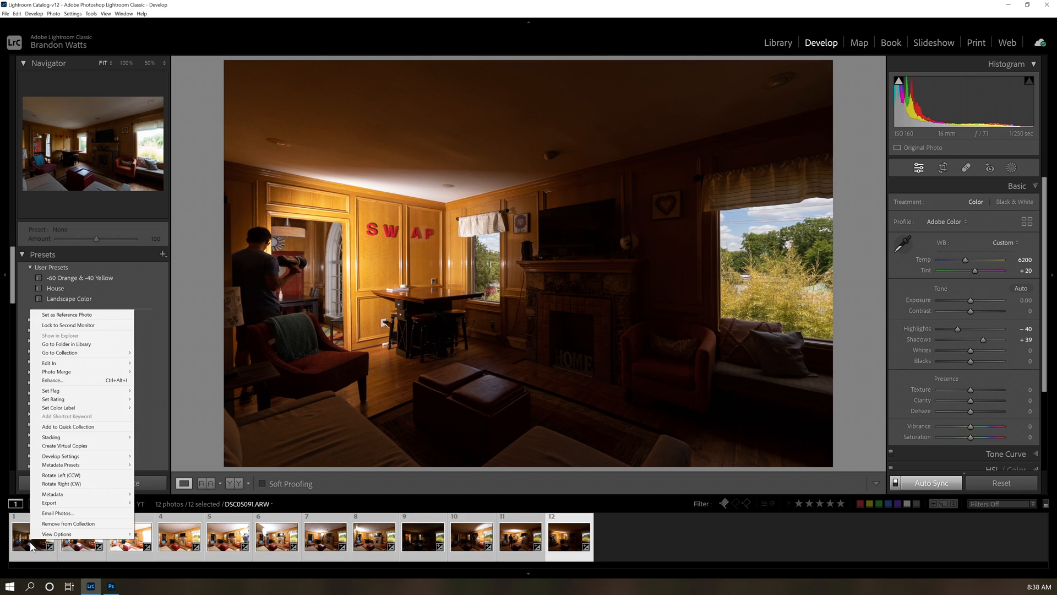
mouse_move(106, 366)
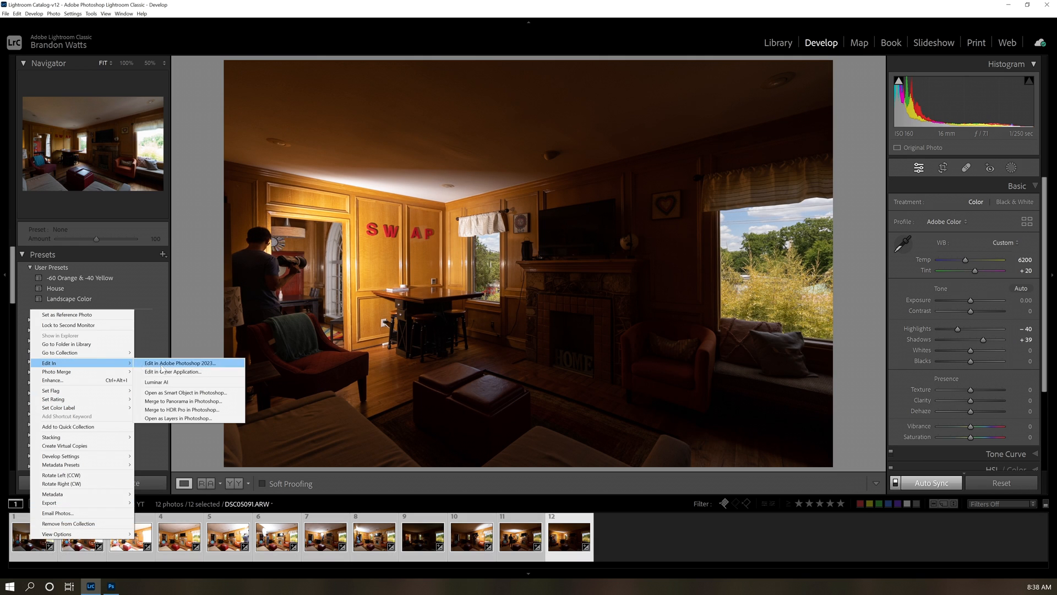
left_click(163, 418)
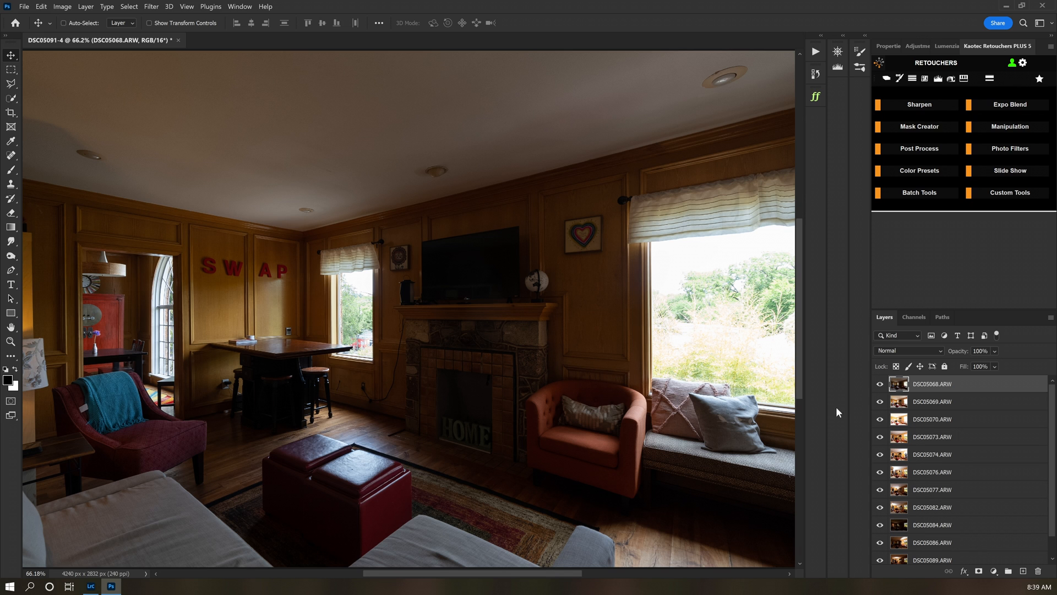
Run the MAIN ACTION A7Siii action on the layered living room document
key("ctrl")
left_click(815, 52)
left_click(815, 52)
left_click(815, 52)
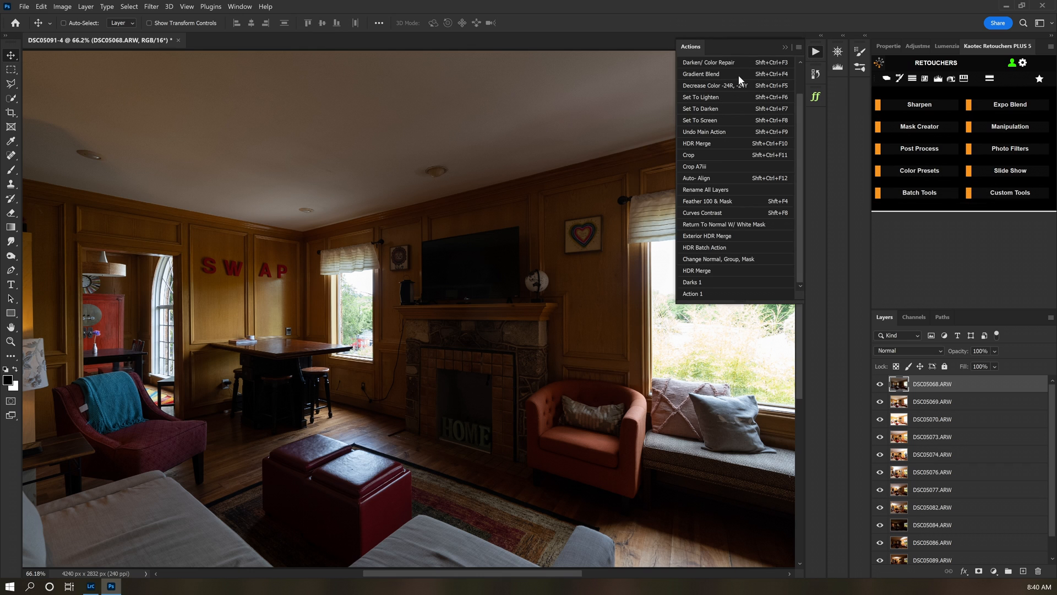
scroll(738, 75, "up", 3)
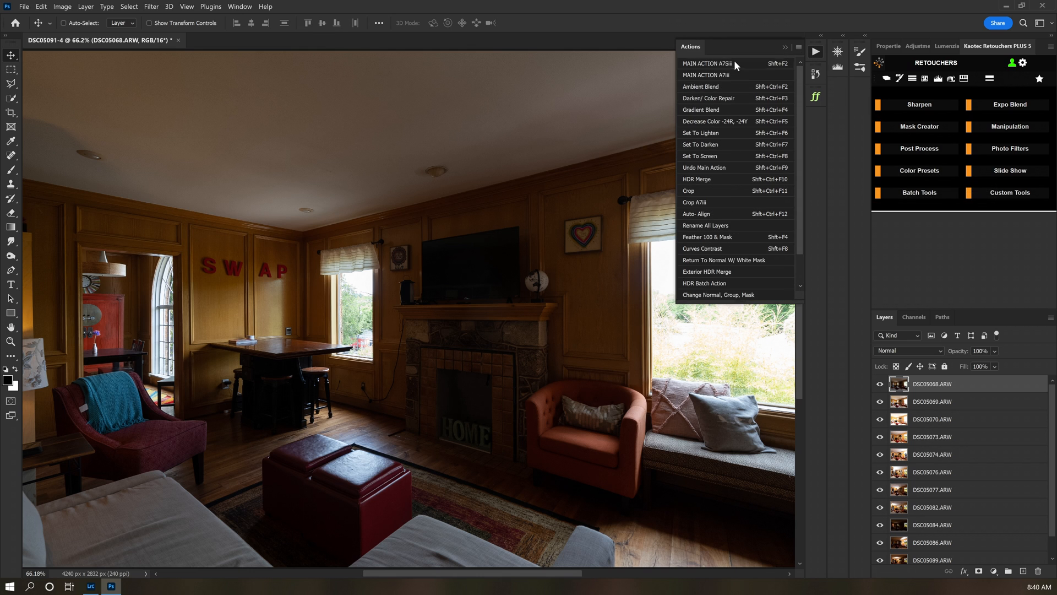
left_click(735, 62)
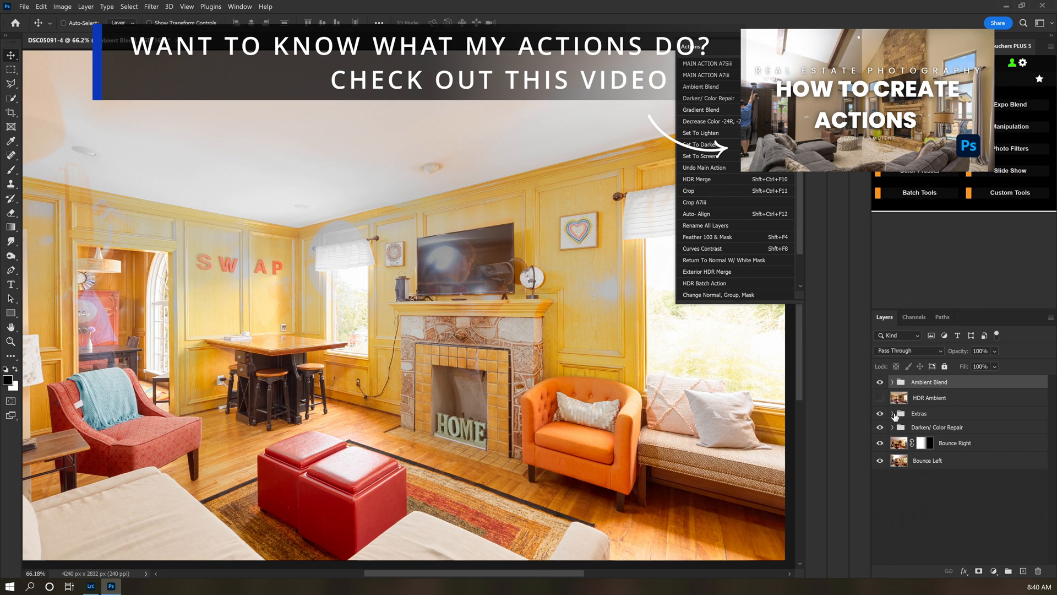
Hide DSC05086.ARW, DSC05089.ARW and DSC05091.ARW in the Extras group and move them above the Ambient Blend group
left_click(892, 413)
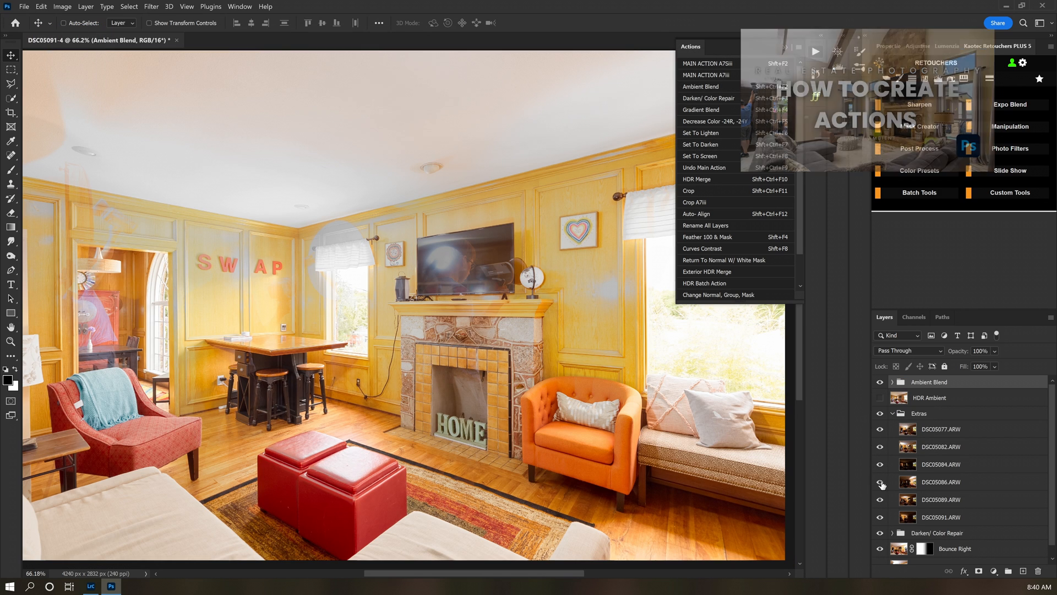
left_click_drag(882, 484, 881, 517)
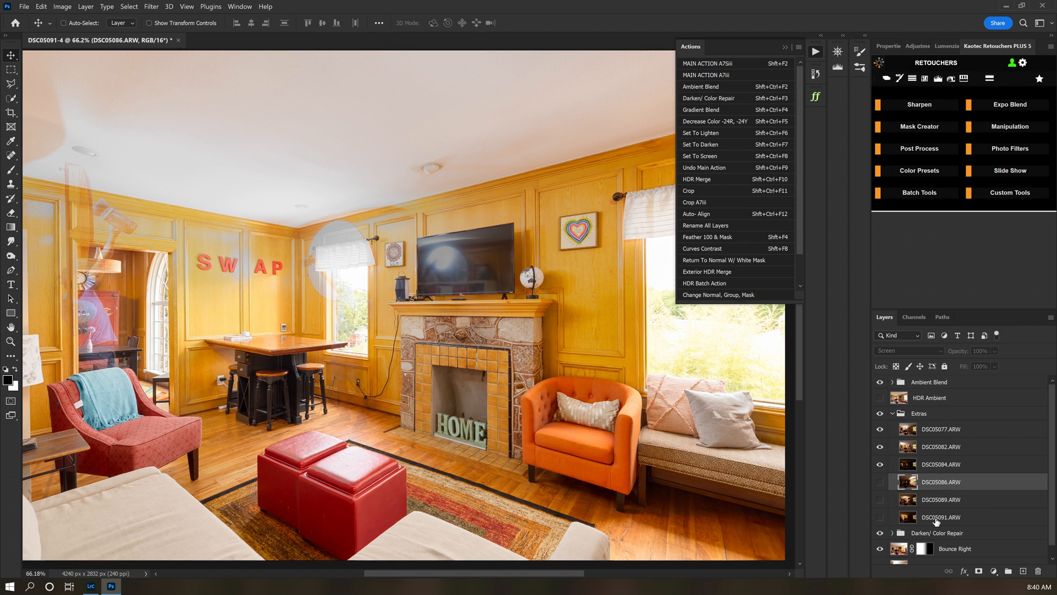
left_click(936, 520, "shift")
left_click_drag(937, 488, 940, 377)
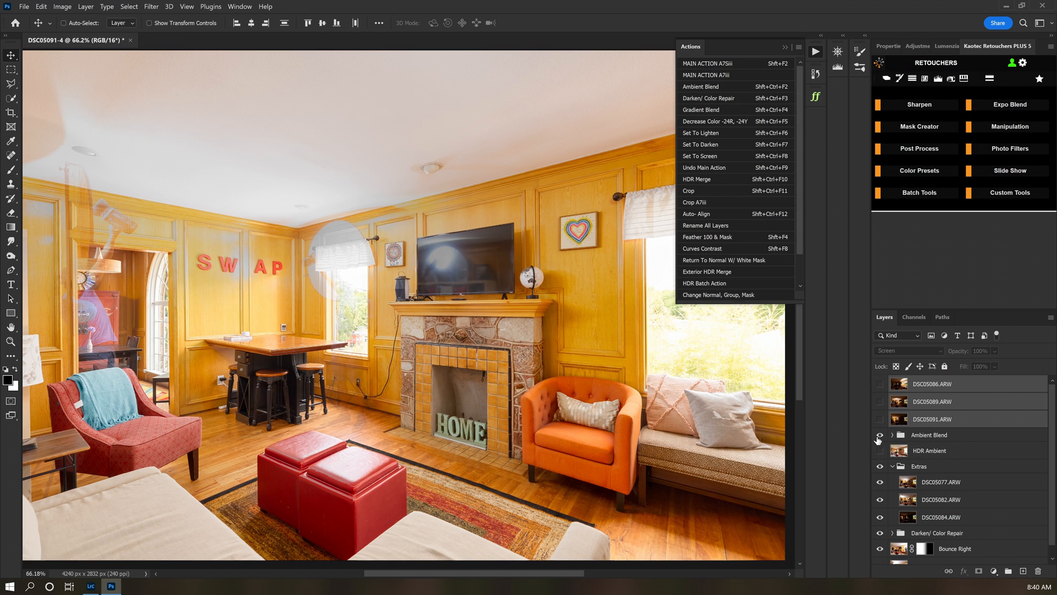
Hide the Ambient Blend group and set the blend mode of DSC05077.ARW and DSC05082.ARW to Normal
left_click(879, 435)
left_click(928, 435)
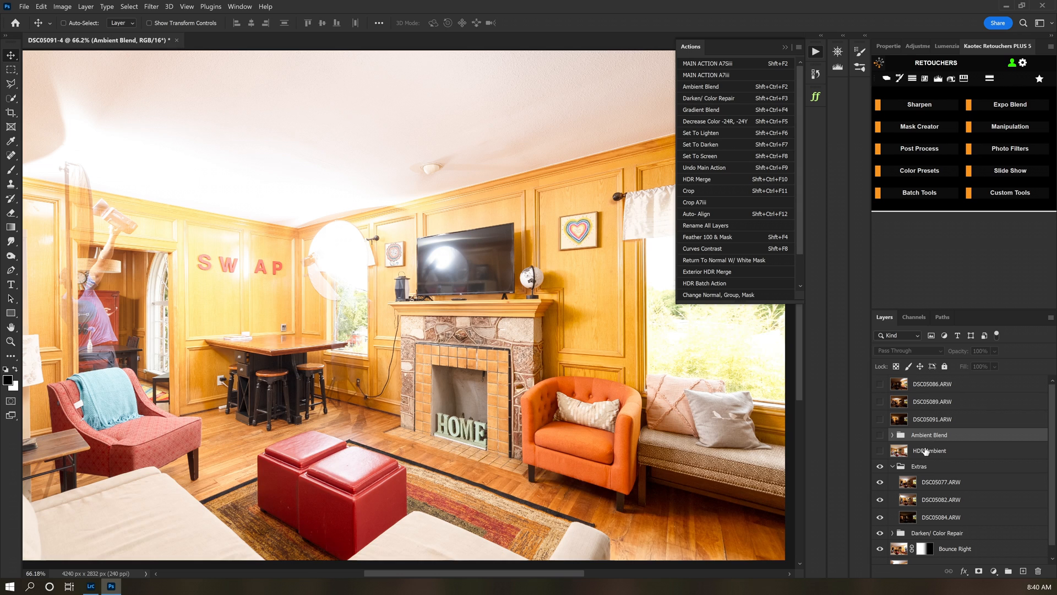
left_click(931, 484)
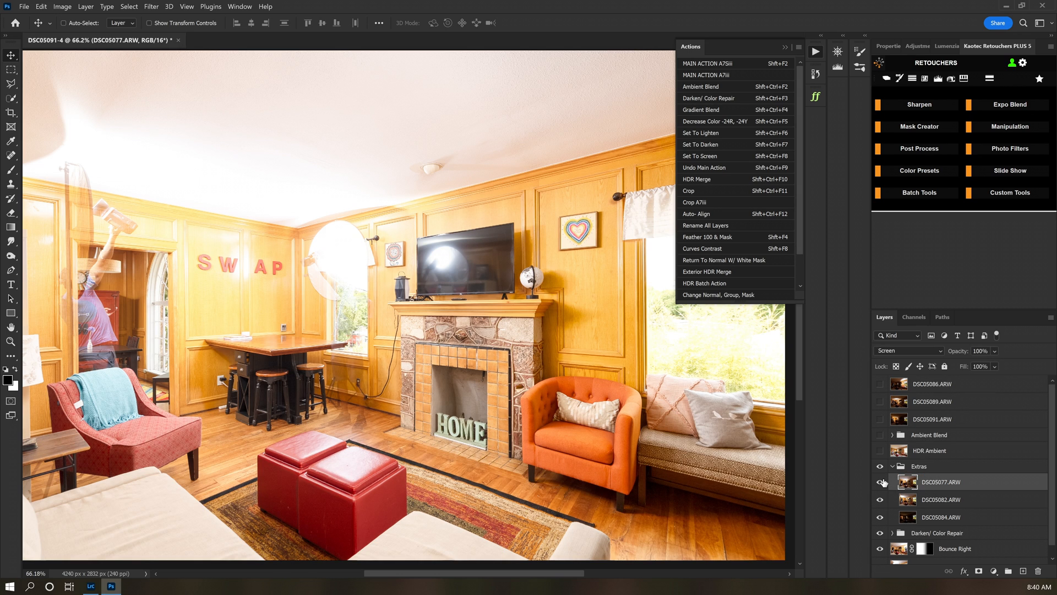
left_click(926, 502, "ctrl")
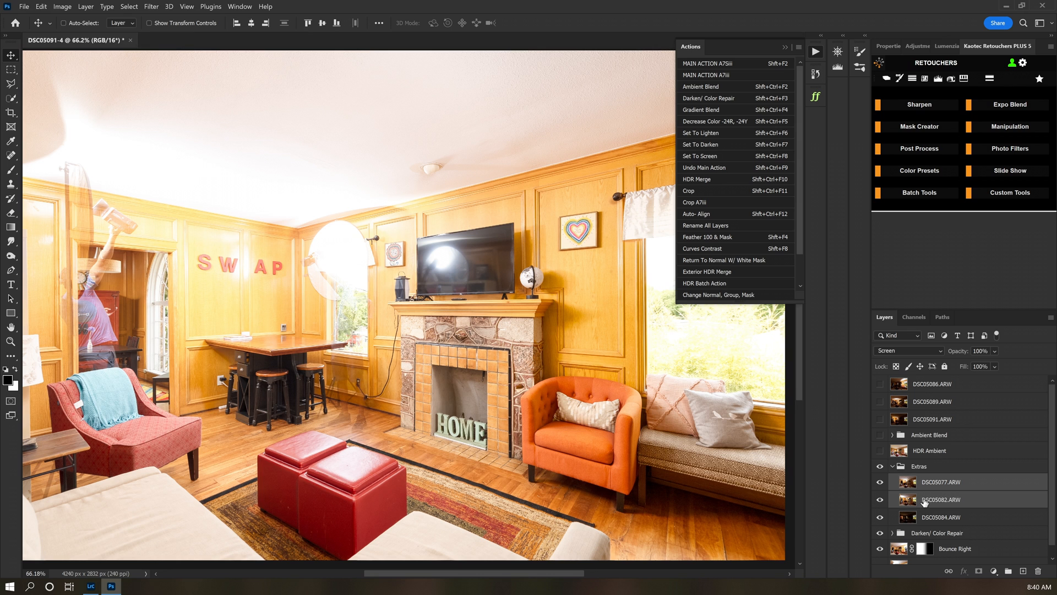
left_click(917, 351)
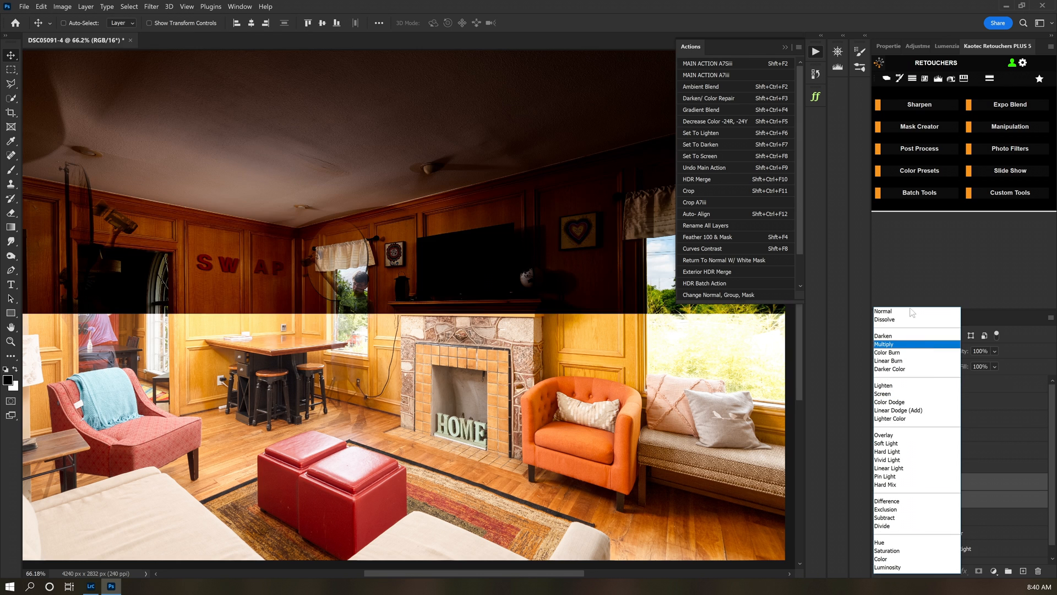
left_click(909, 316)
Run the Gradient Blend action on the DSC05077.ARW layer alone
left_click(958, 483)
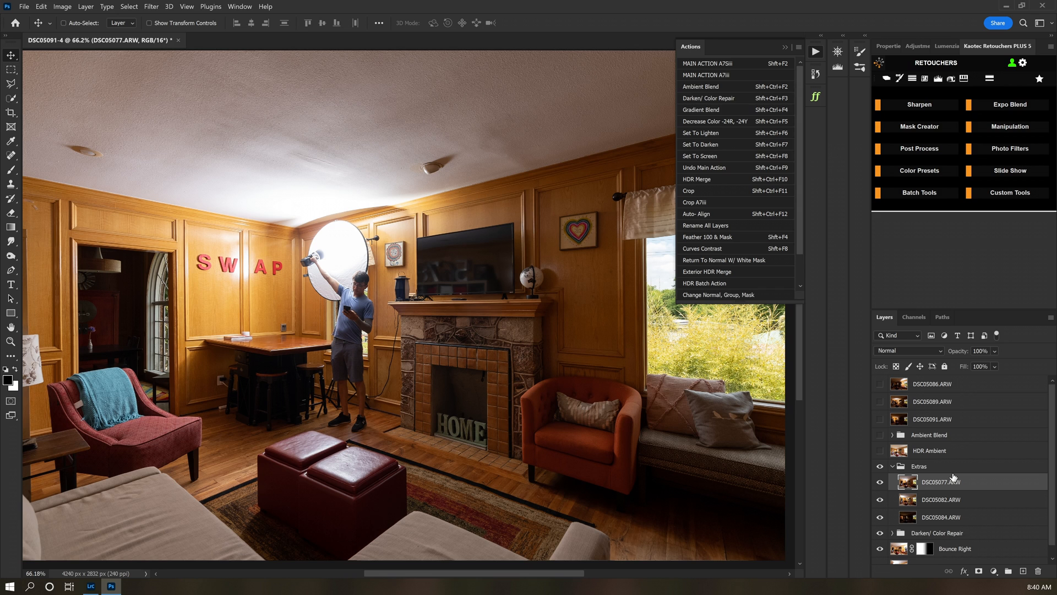
key("ctrl+shift+F4")
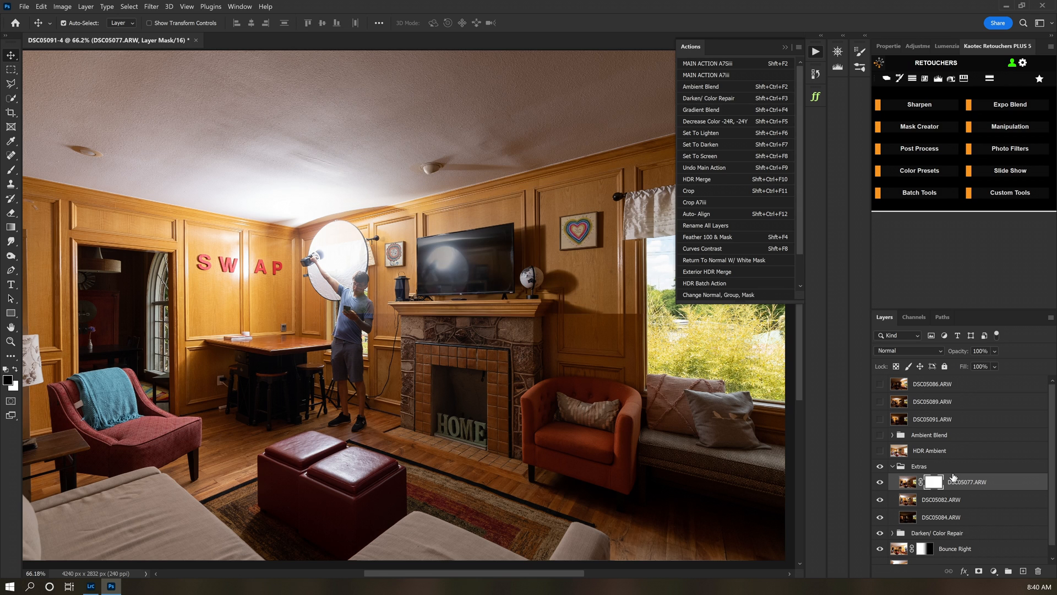
Draw a horizontal gradient across the wall beside the SWAP letters on the DSC05077.ARW mask to remove the person holding the reflector
key("g")
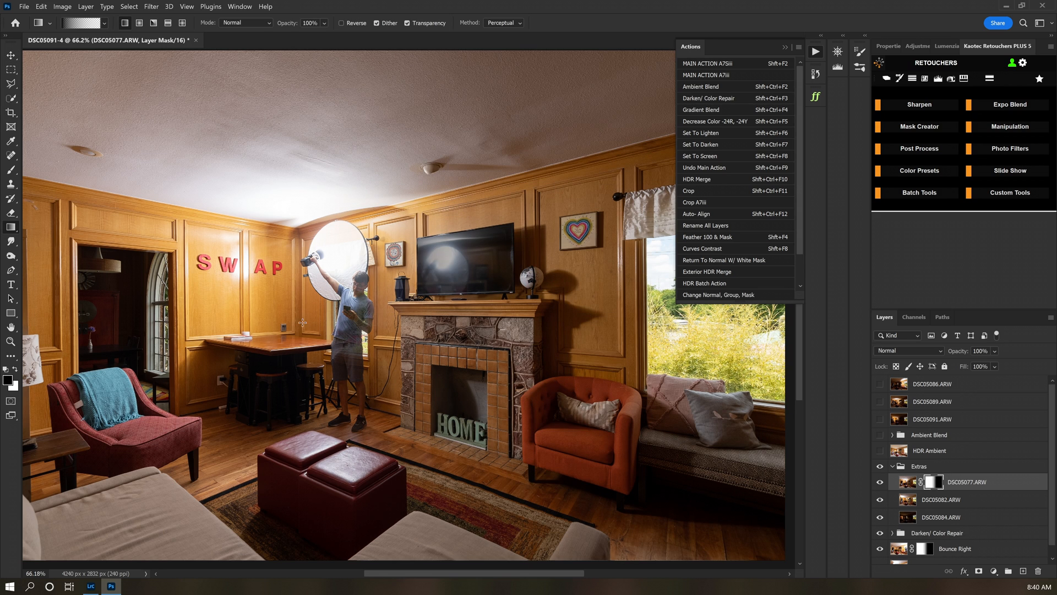
left_click_drag(294, 317, 150, 317)
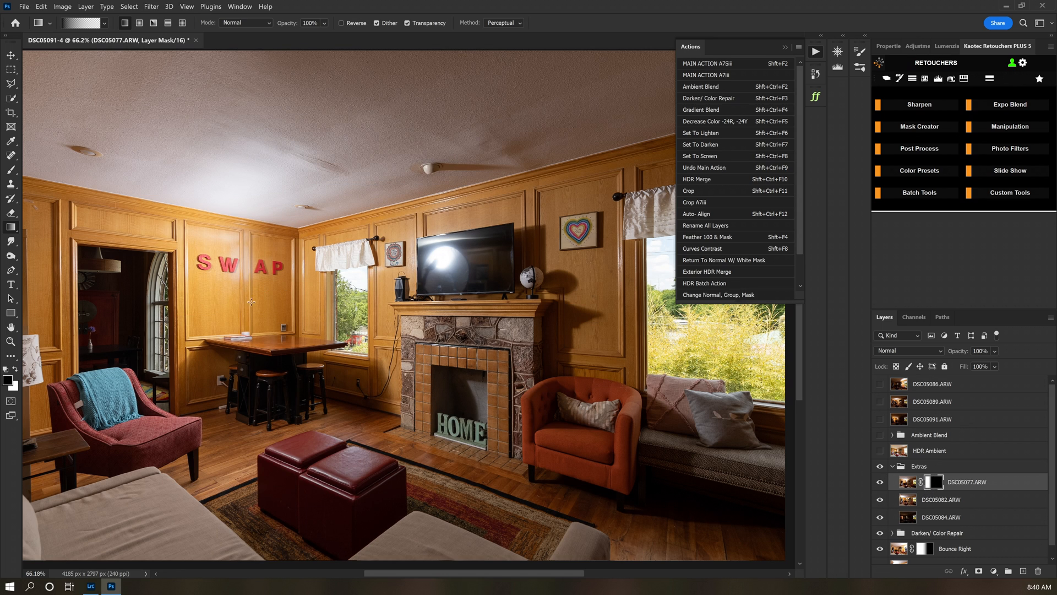
left_click_drag(261, 315, 136, 310)
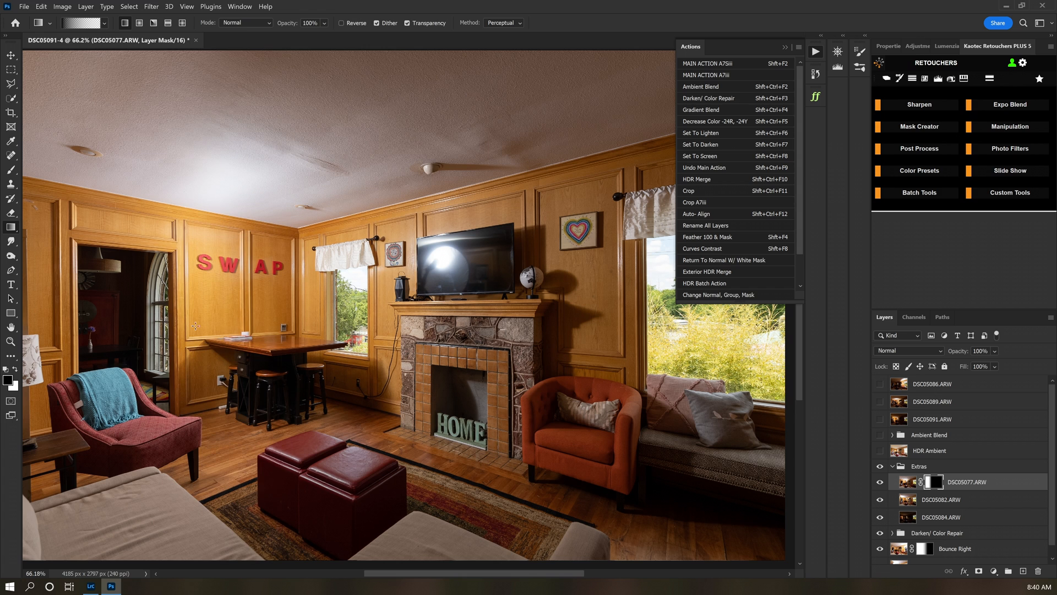
Group DSC05077.ARW and DSC05082.ARW together and set the new group's blend mode to Screen
left_click(959, 506, "shift")
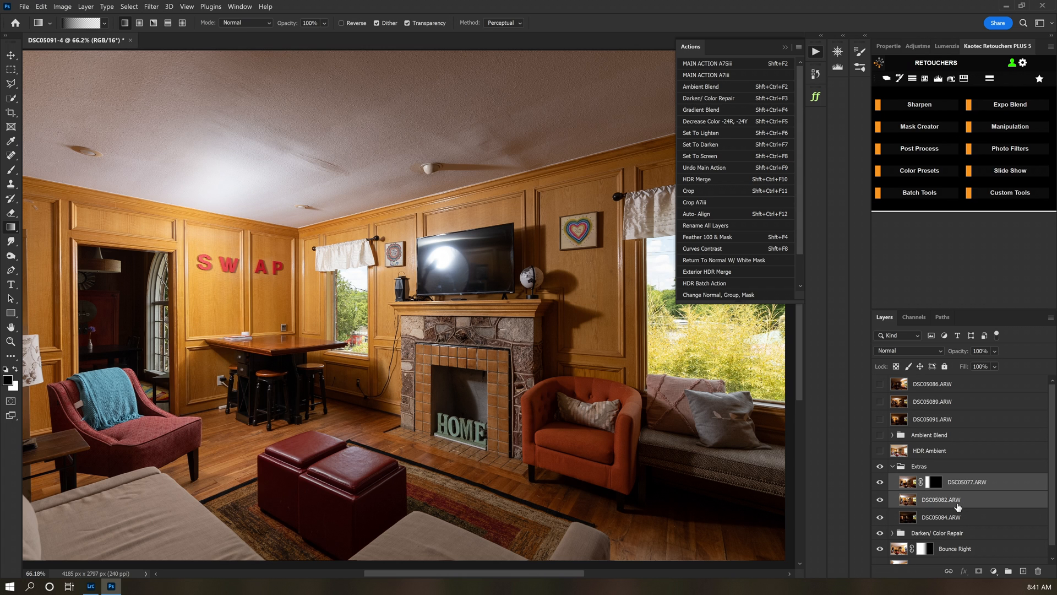
key("ctrl+g")
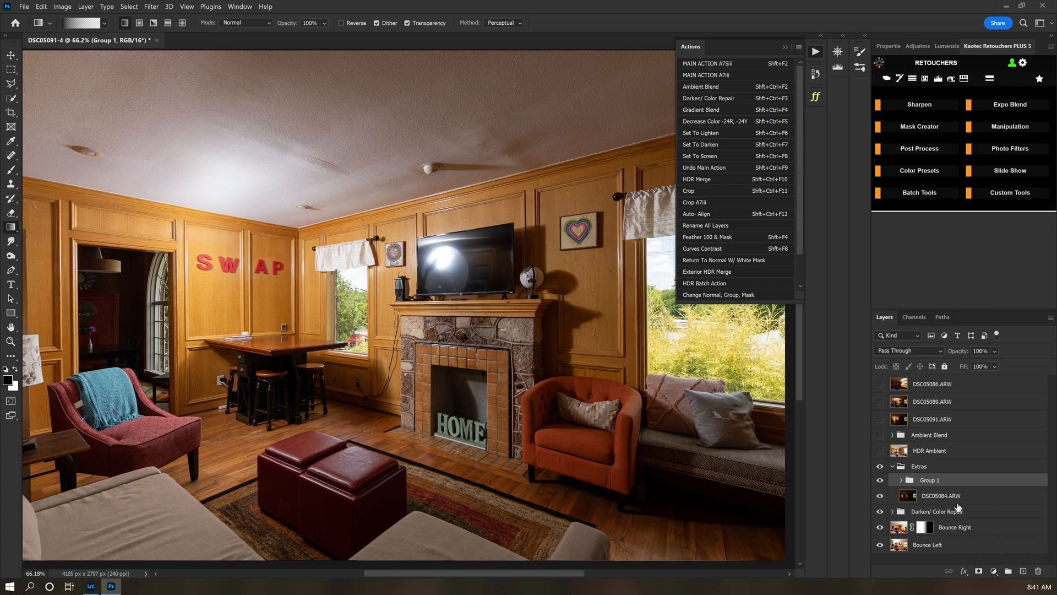
left_click(936, 351)
left_click(895, 394)
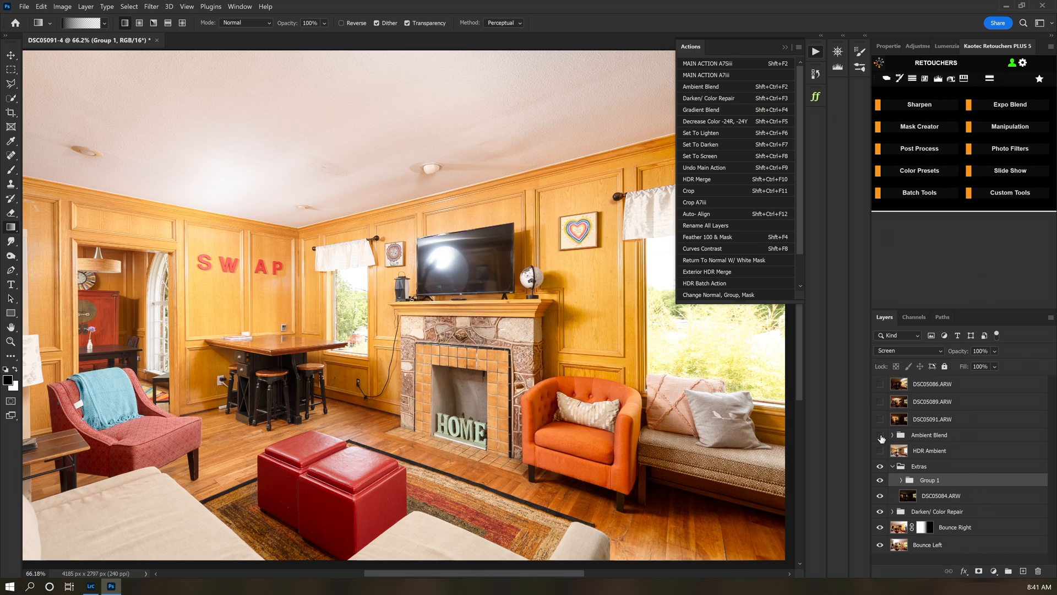
Show the Ambient Blend group and put the list of actions away
left_click(880, 435)
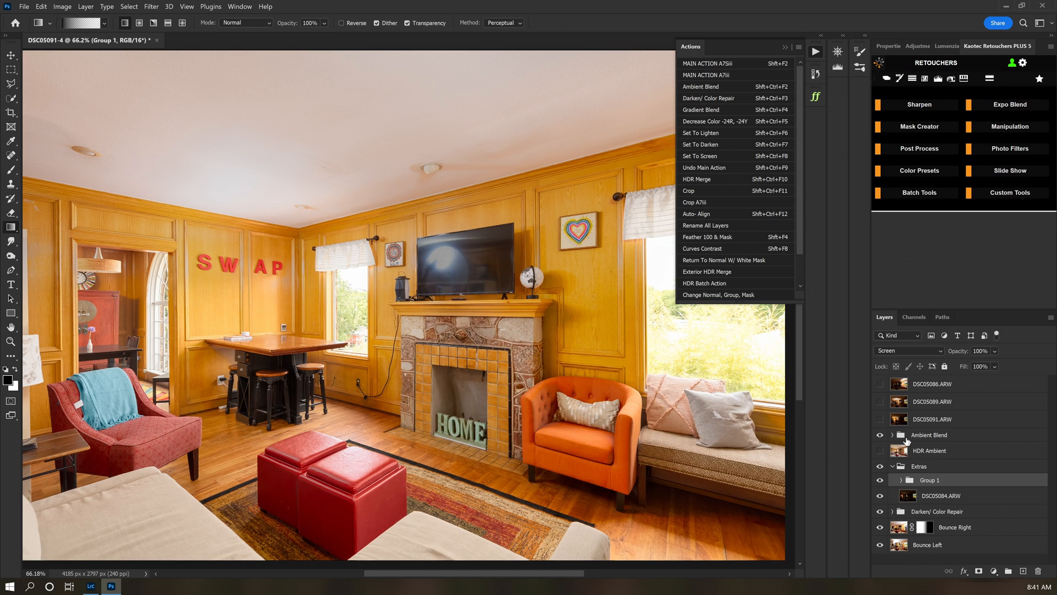
left_click(786, 46)
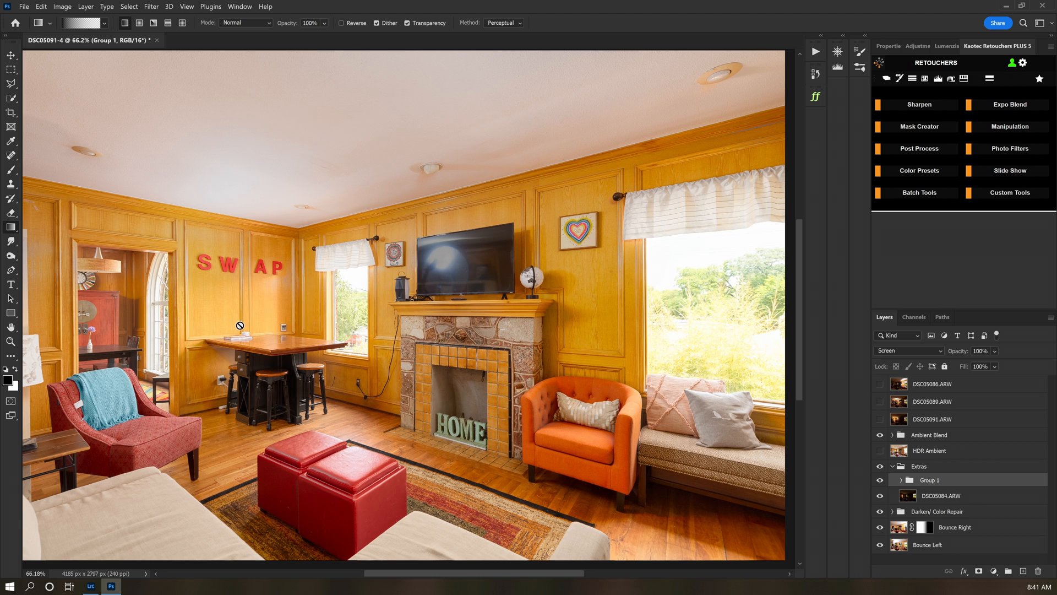
Compare the image with and without DSC05084.ARW, and preview the Bounce Right layer in isolation
left_click(880, 496)
left_click(880, 497)
left_click(880, 529, "alt")
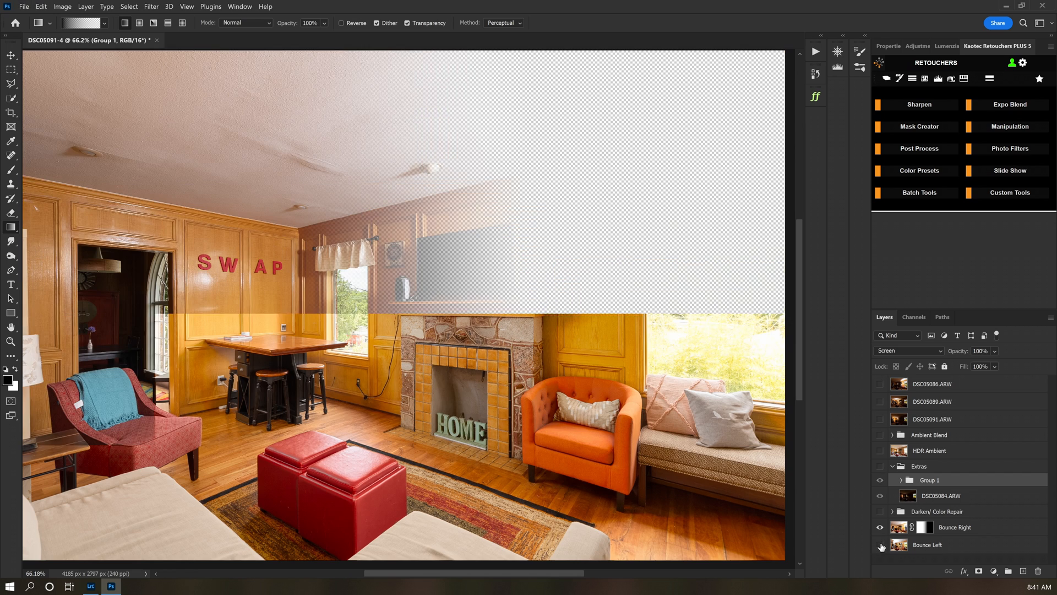
left_click(880, 545, "alt")
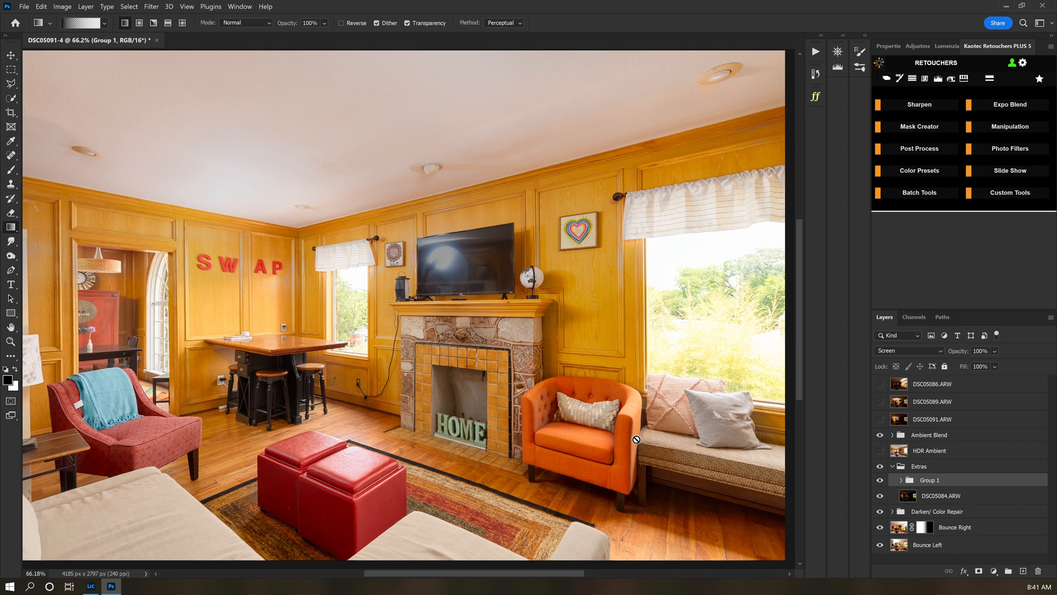
Expand the Darken/ Color Repair group and compare the image with and without the Darken / Repair (Color) layer
left_click(892, 512)
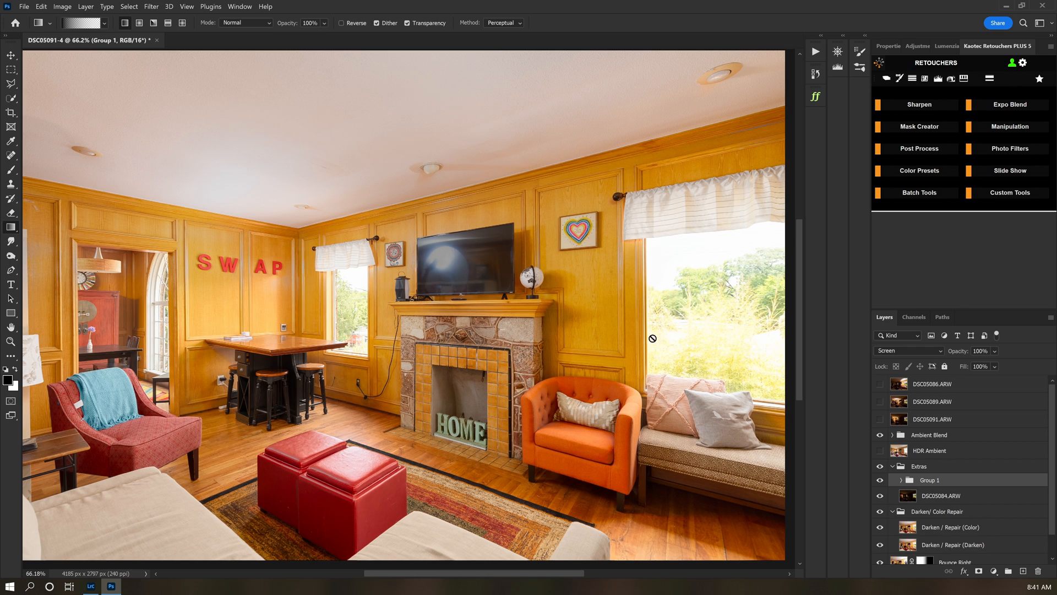
scroll(941, 551, "down", 1)
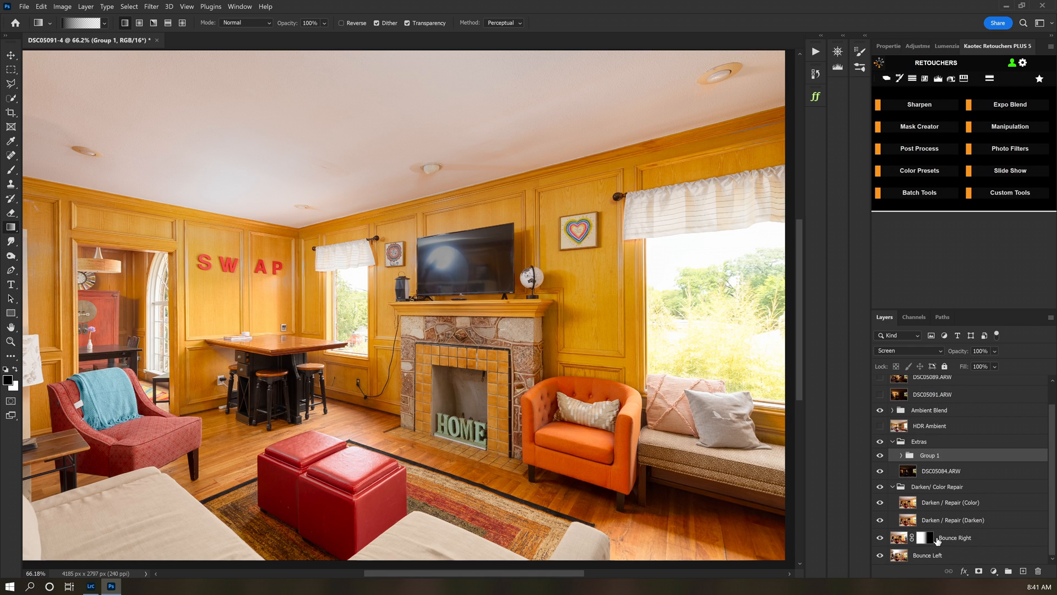
left_click(932, 503)
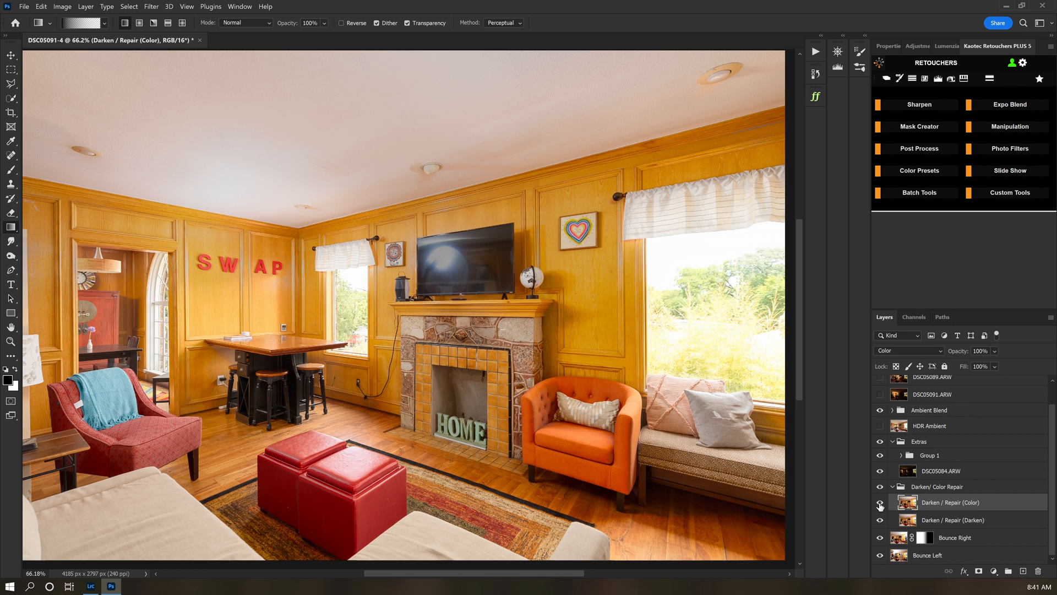
left_click(880, 503)
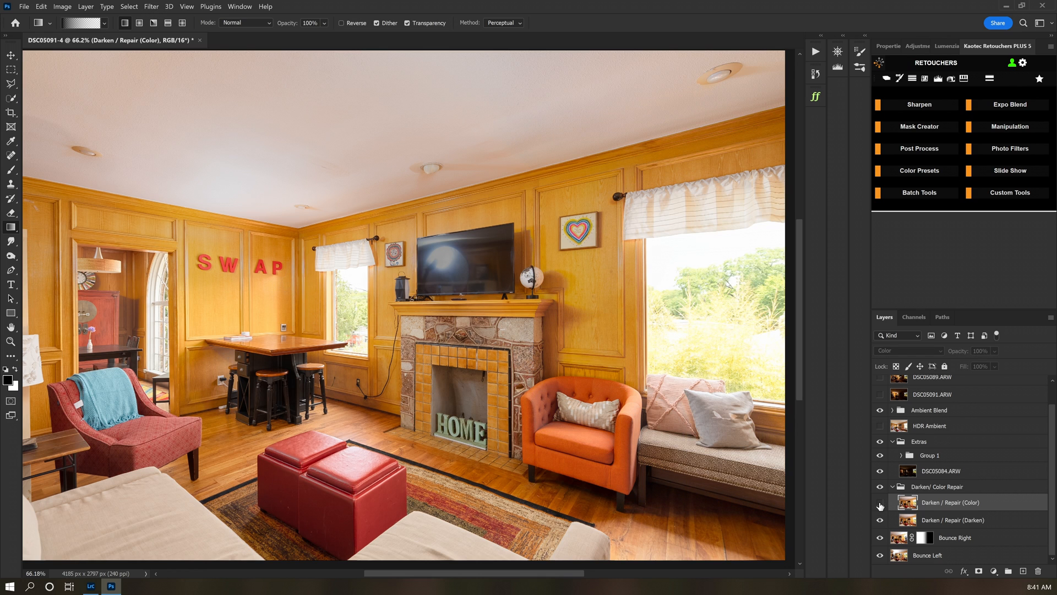
left_click(880, 504)
left_click(880, 503)
left_click(880, 503)
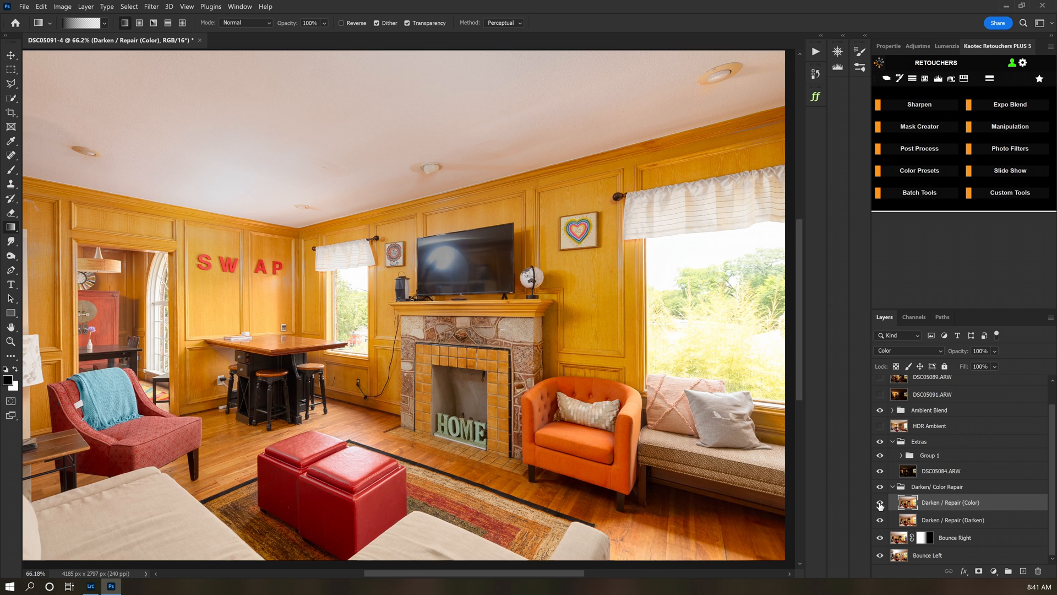
Hide the Darken / Repair (Color) layer while inspecting the wood wall beside the fireplace mantel
left_click(601, 317, "ctrl")
left_click(601, 318, "ctrl")
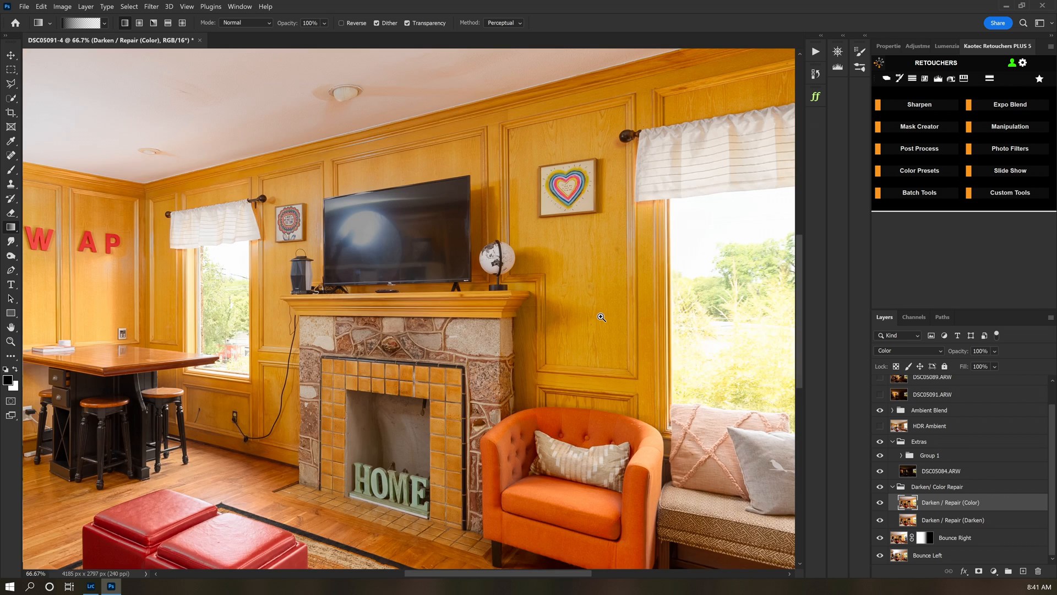
left_click(602, 317, "ctrl")
left_click(601, 317, "ctrl")
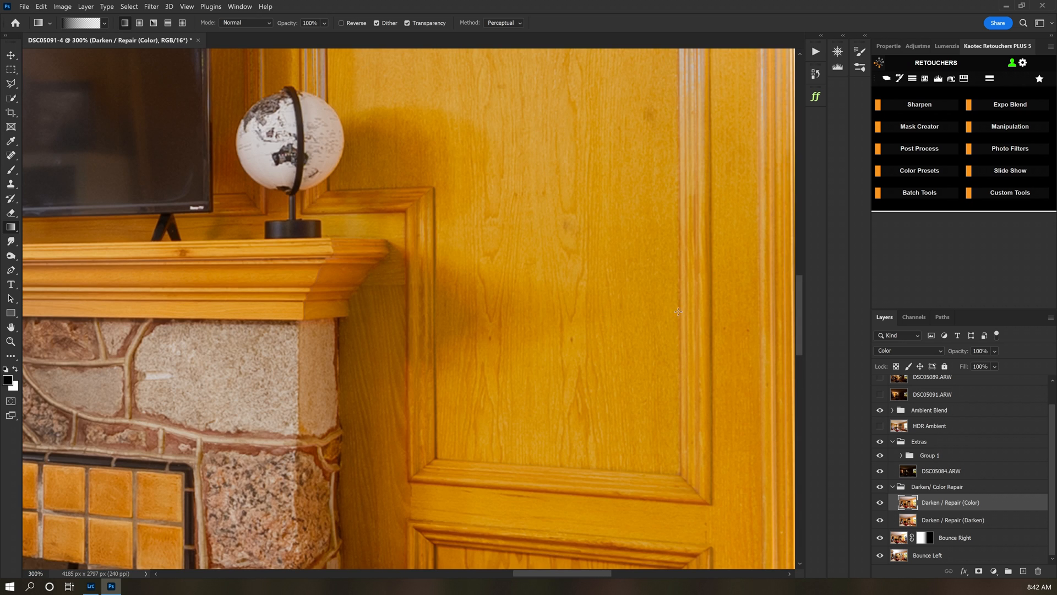
left_click(879, 503)
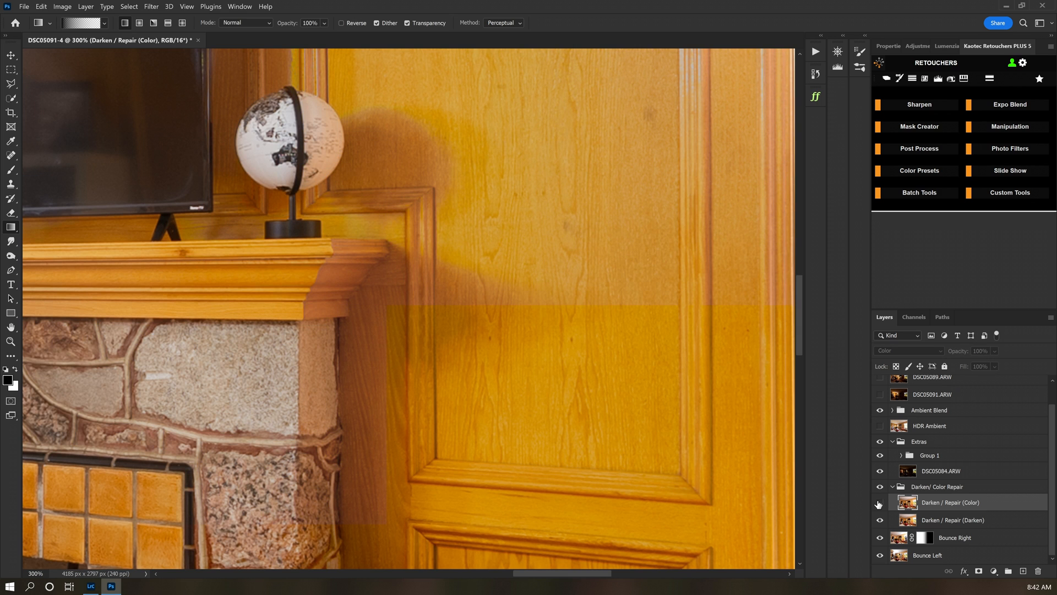
Examine the wood wall and shadows around the TV and globe for uneven color, ending on the full image
left_click(534, 374, "ctrl+alt")
left_click(535, 374, "ctrl+alt")
left_click(534, 375, "ctrl+alt")
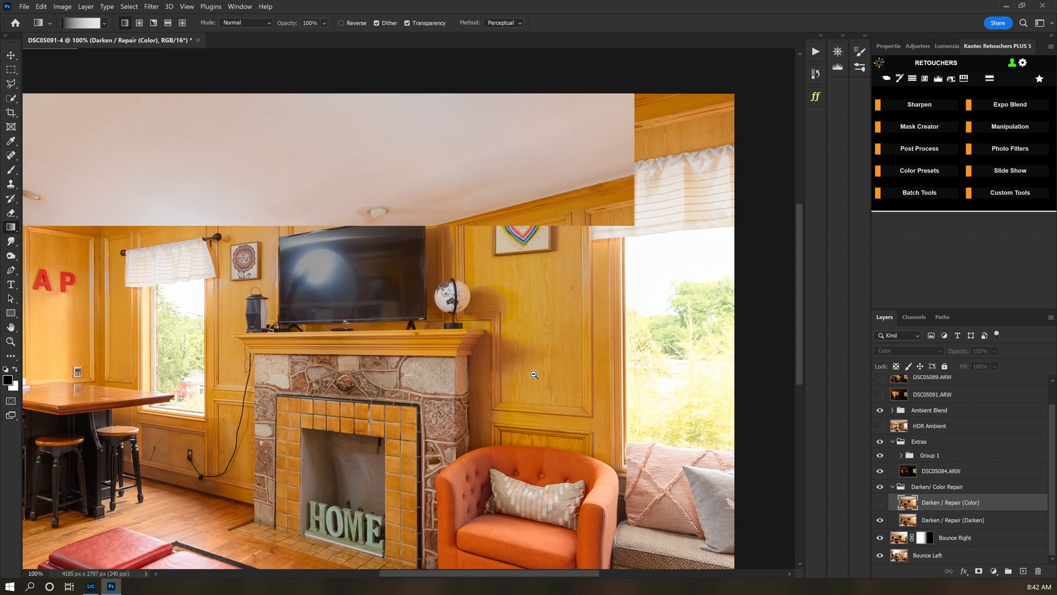
left_click(508, 313, "ctrl")
left_click(482, 249, "ctrl")
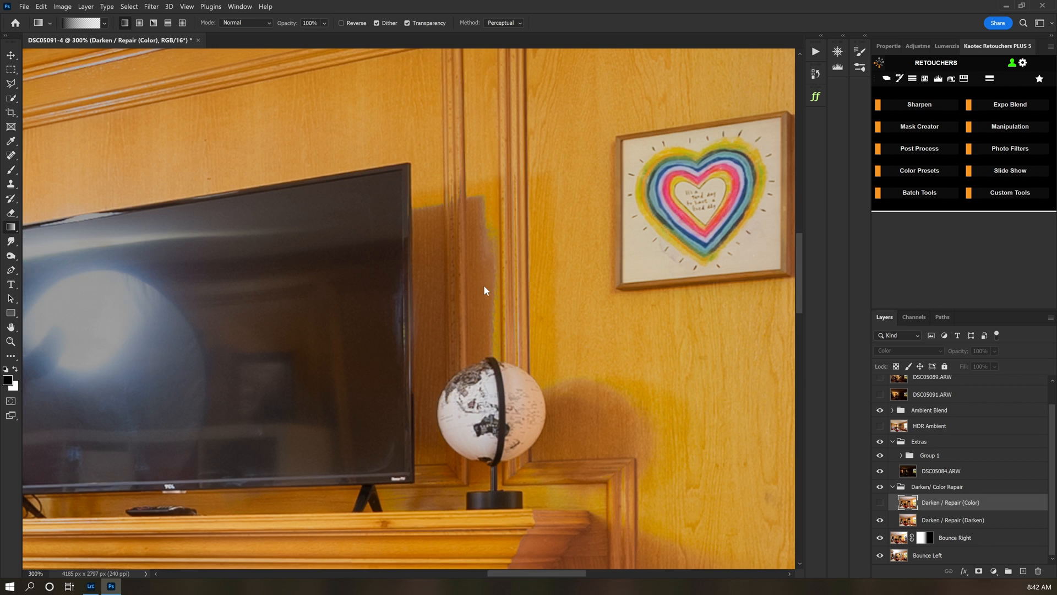
key("ctrl+o")
key("Escape")
key("ctrl+0")
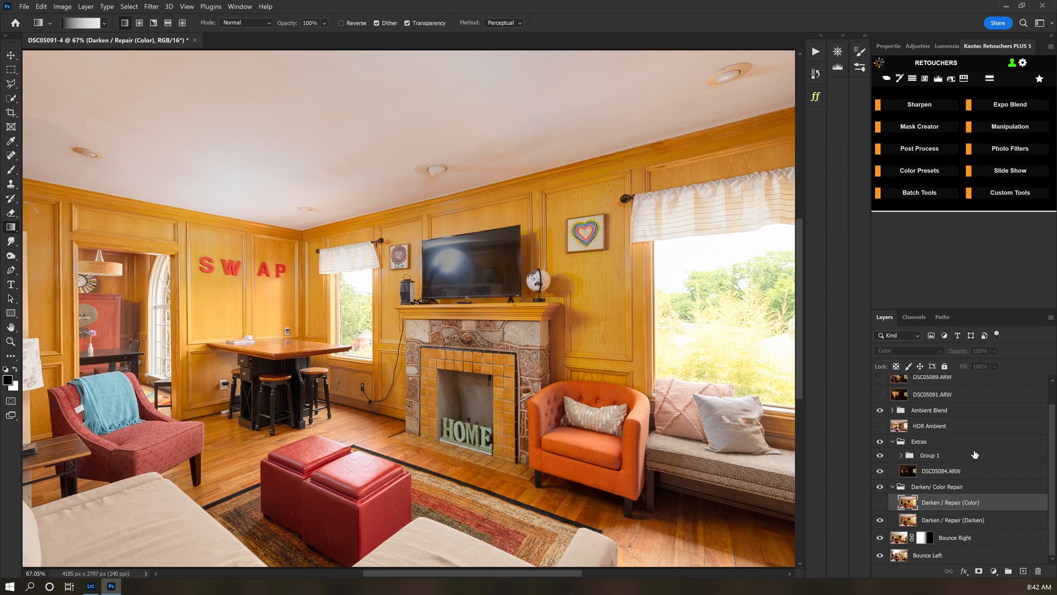
Expand the Ambient Blend group and invert the HDR Ambient (50% Color) layer's mask to white
left_click(892, 410)
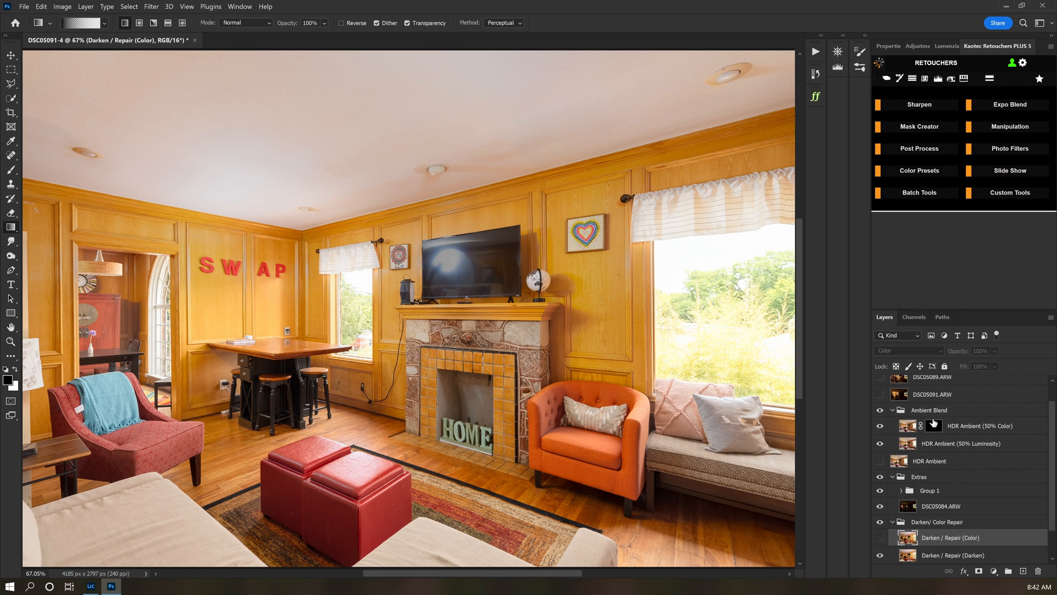
left_click(974, 432)
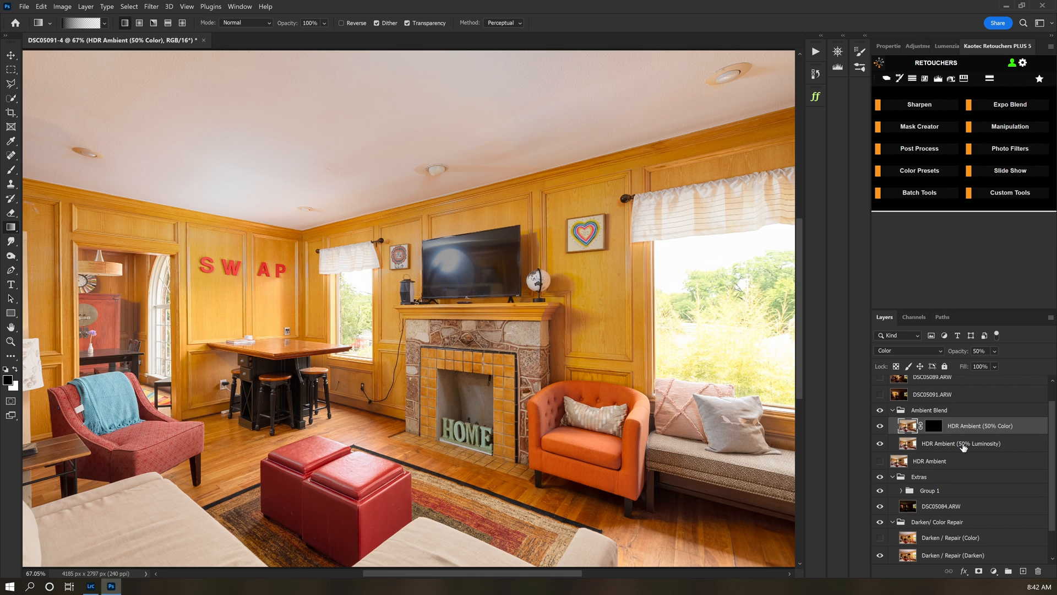
left_click(962, 446)
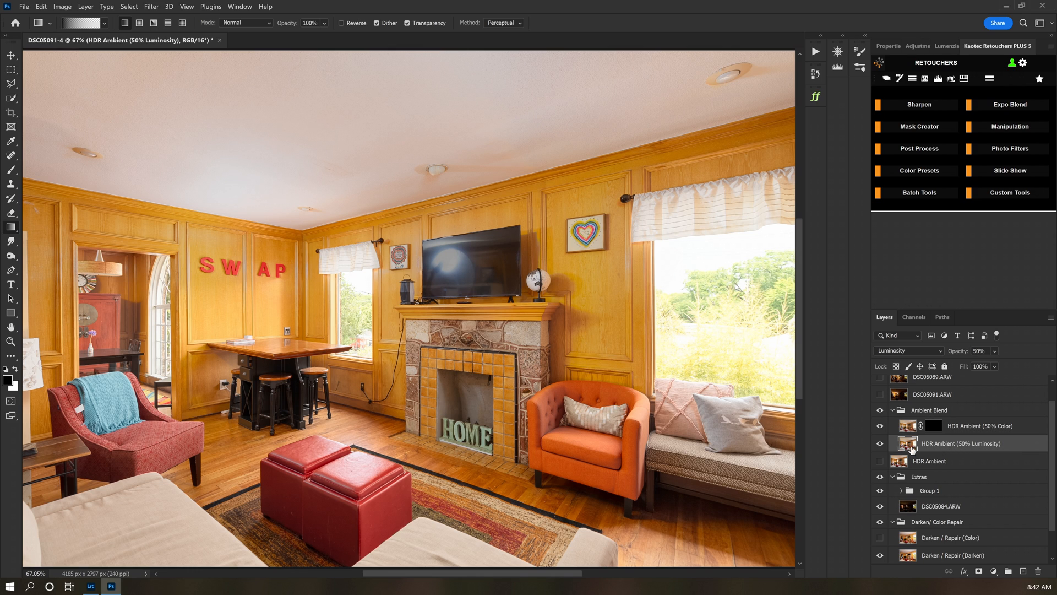
left_click(963, 433)
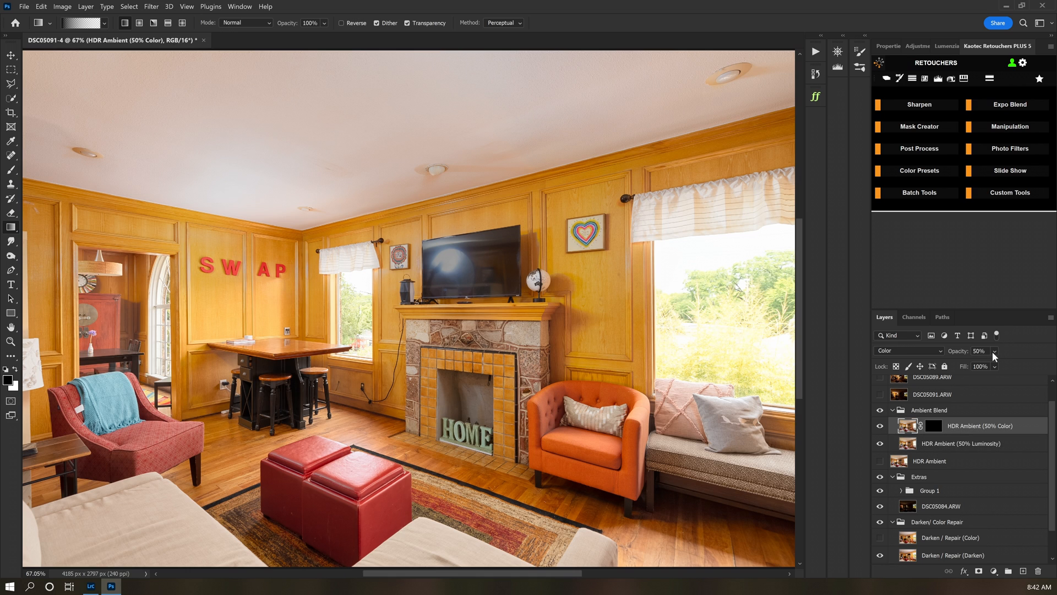
left_click(938, 429)
key("ctrl+i")
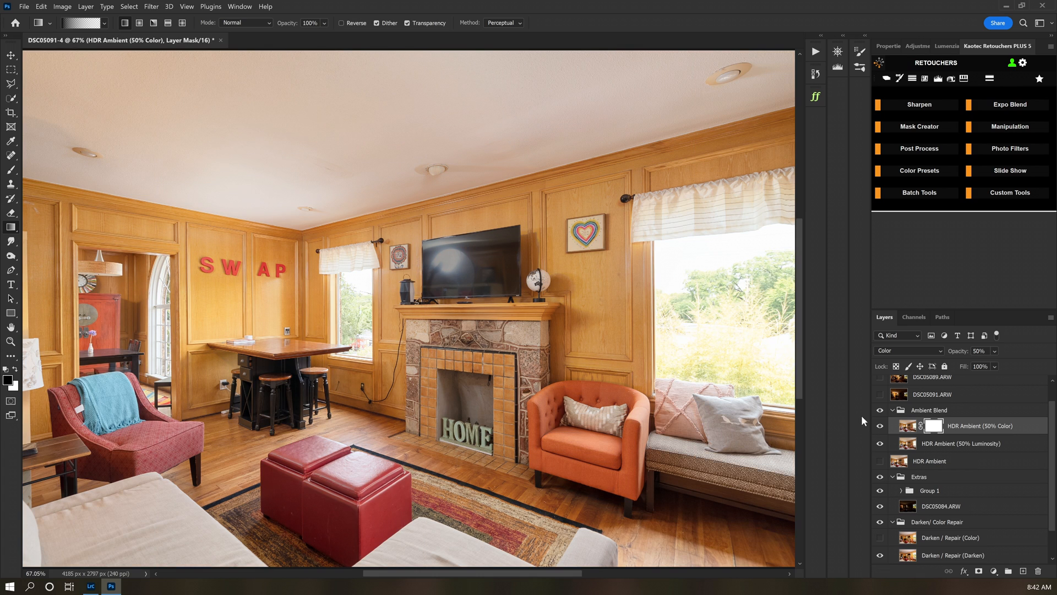
Compare the wall color around the globe with the HDR Ambient (50% Color) layer hidden and shown
left_click(590, 326)
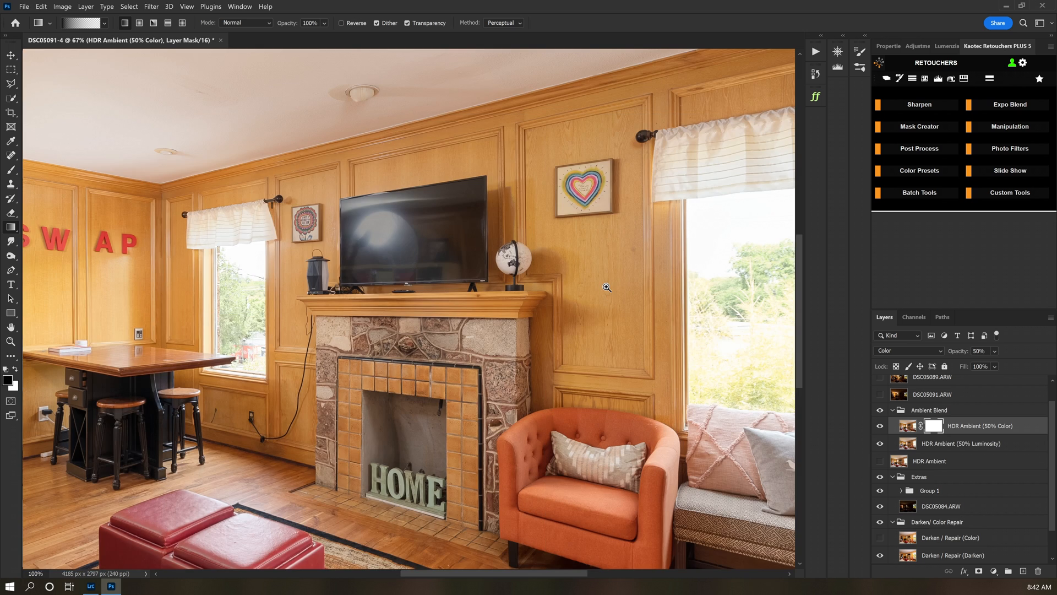
left_click(606, 284)
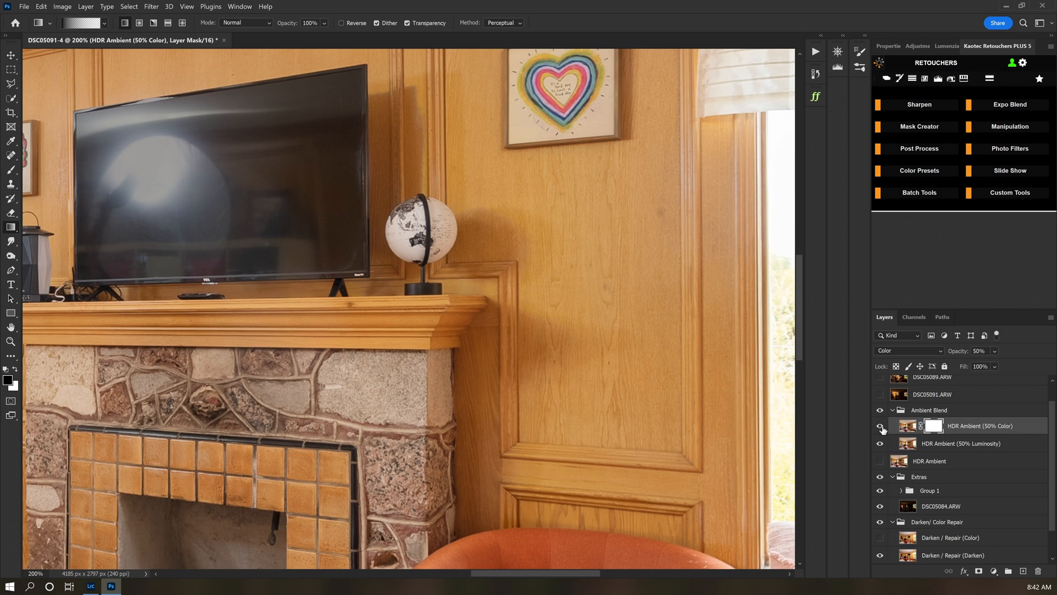
left_click(880, 426)
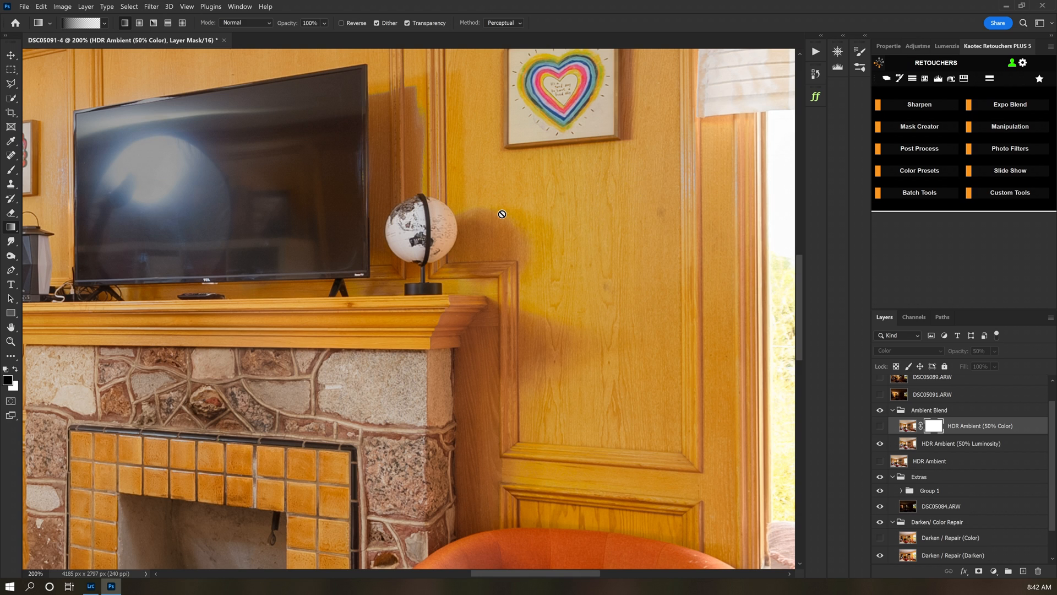
left_click(880, 426)
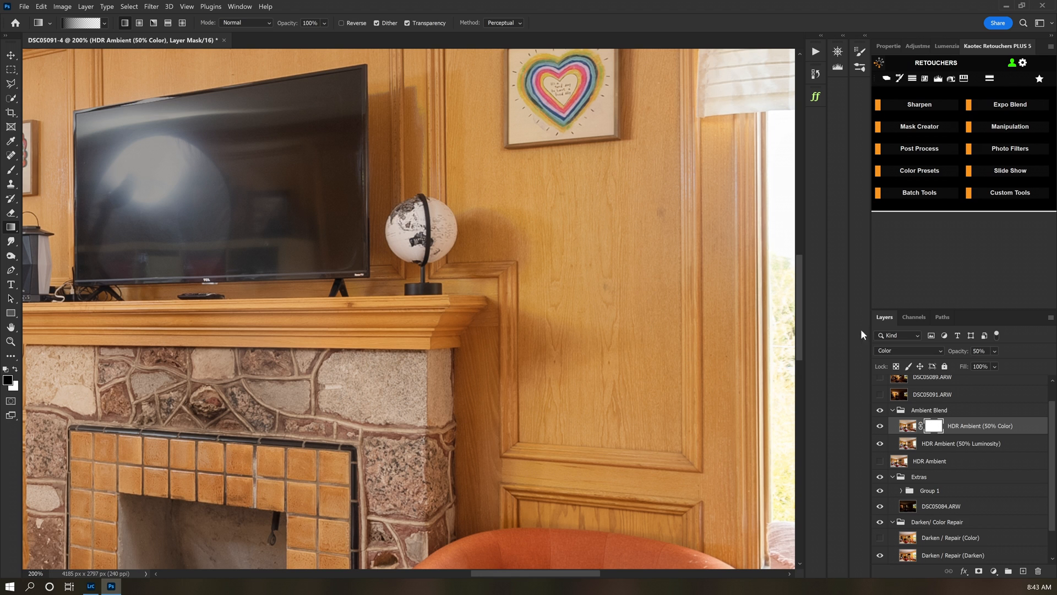
Try the HDR Ambient (50% Color) layer at 100% opacity, and restore it to 50%
left_click(994, 352)
left_click_drag(1011, 365, 1042, 366)
left_click(985, 429)
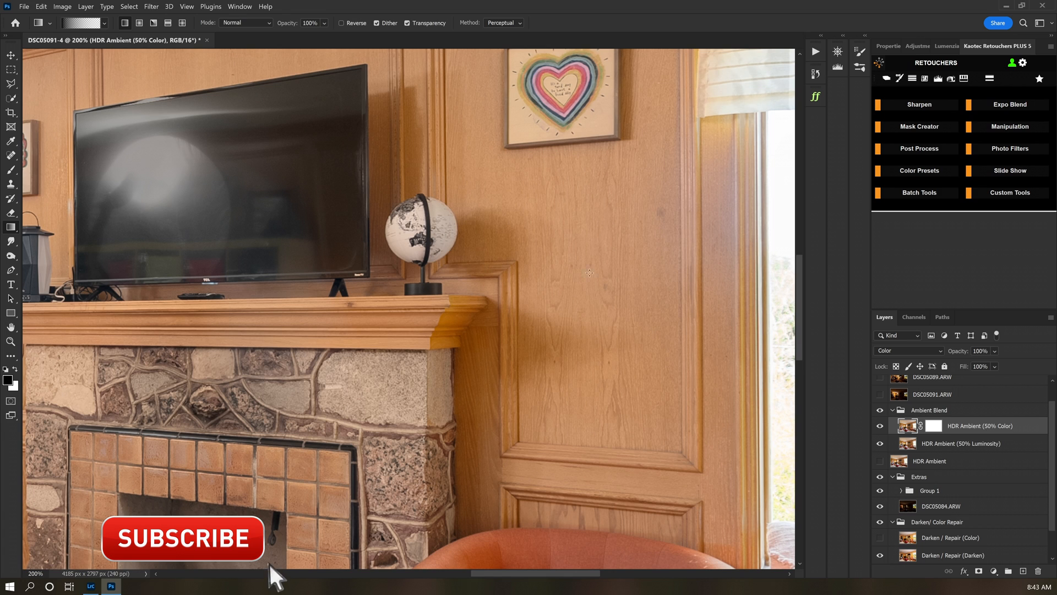
left_click(994, 351)
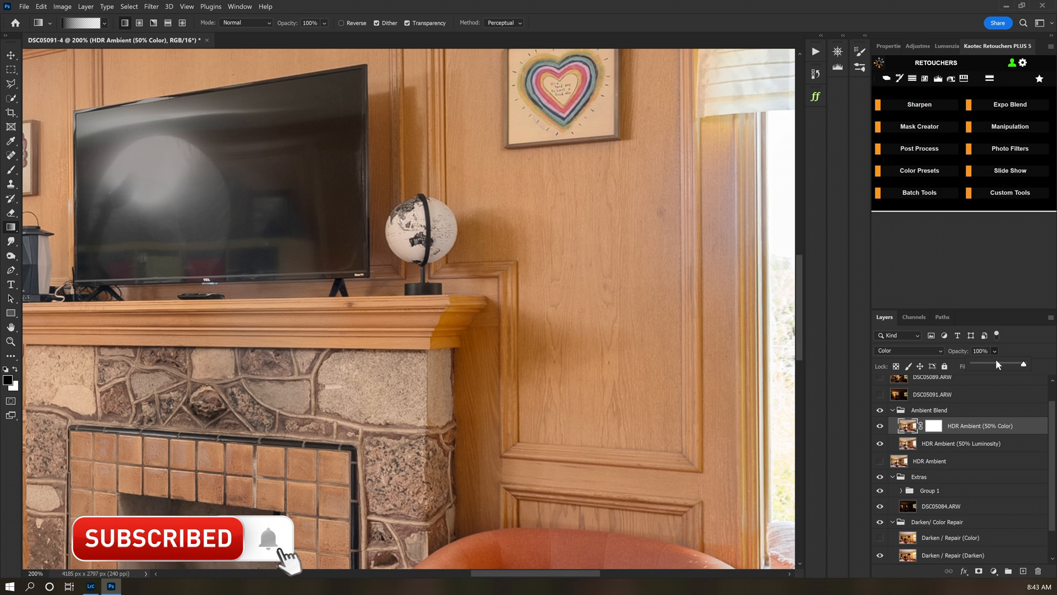
left_click(999, 365)
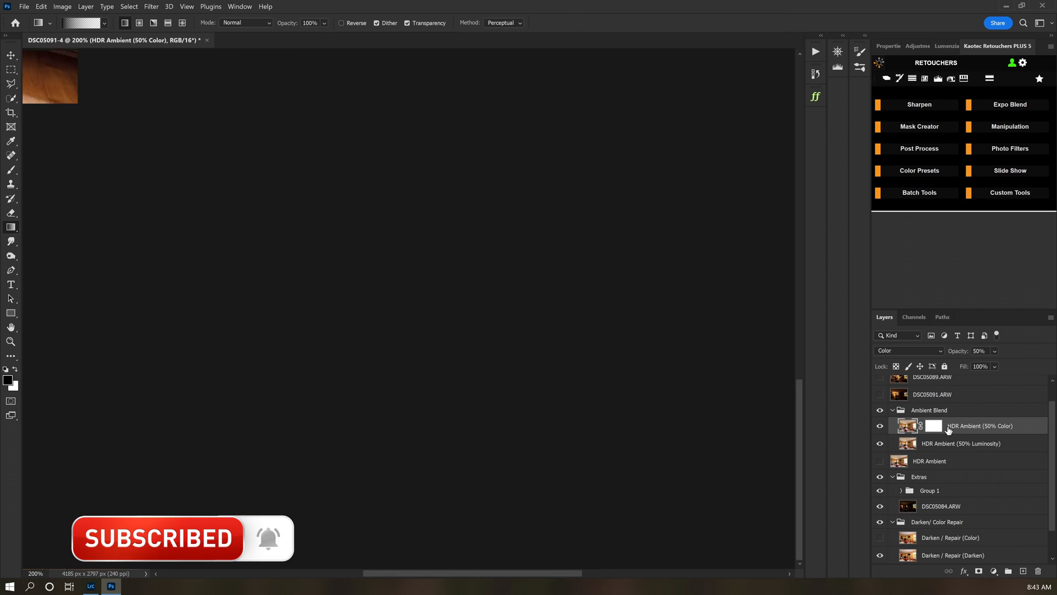
Compare the full image with the HDR Ambient (50% Color) layer hidden and shown
key("ctrl+0")
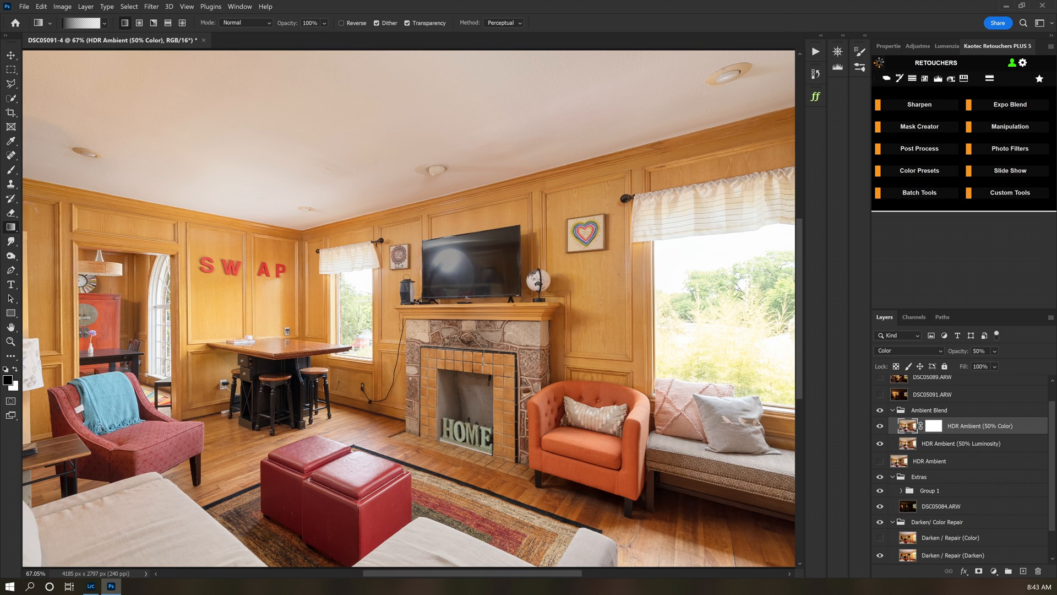
left_click(879, 427)
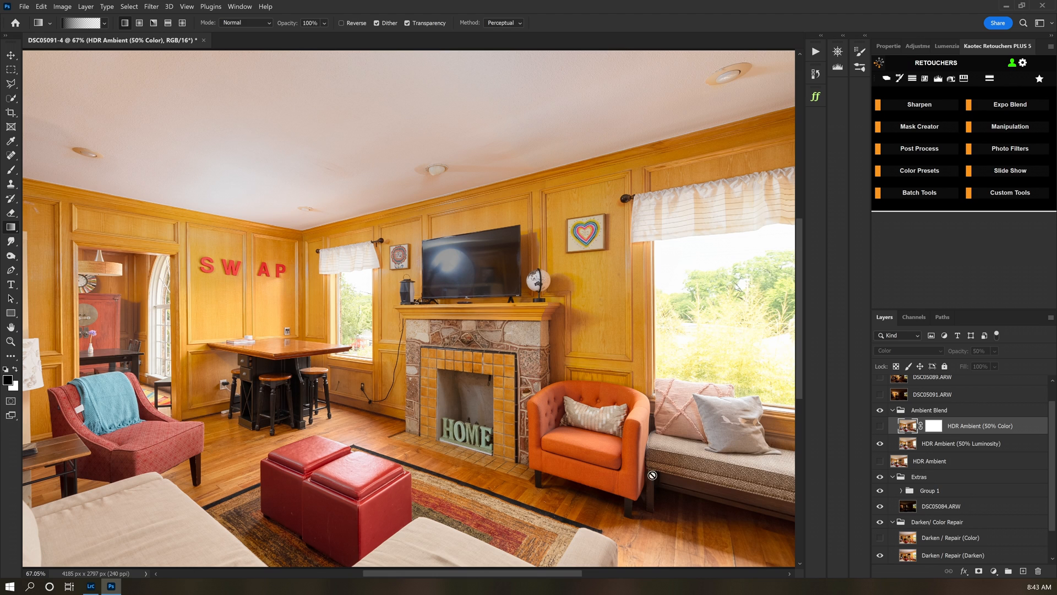
left_click(880, 426)
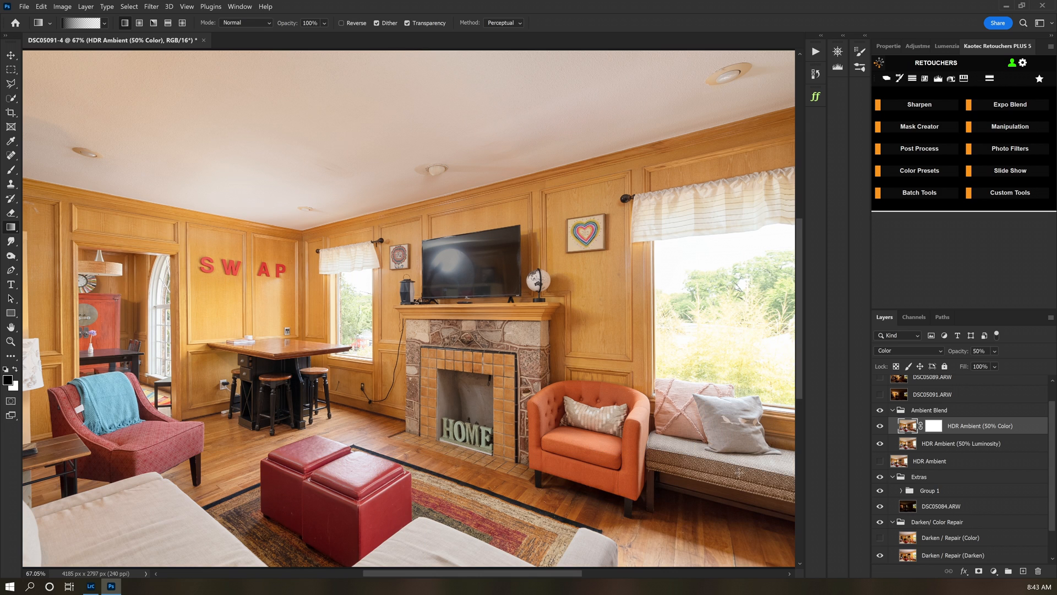
Paint black on the HDR Ambient (50% Color) layer's mask over the sofas, ottoman, chair and floor, using a soft brush up to 800 px
left_click(937, 428)
key("b")
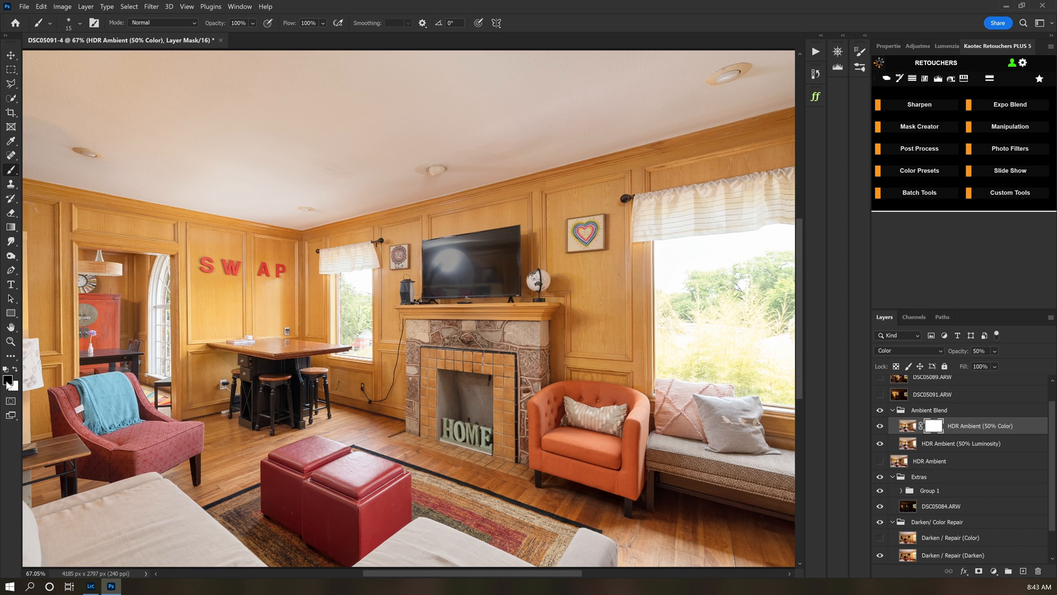
key("bracketright")
key("bracketright")
key("bracketright")
key("bracketright")
key("bracketright")
key("bracketright")
key("bracketright")
key("bracketright")
key("bracketright")
key("bracketright")
key("bracketright")
key("bracketright")
key("bracketleft")
key("bracketleft")
key("bracketright")
key("bracketright")
key("bracketright")
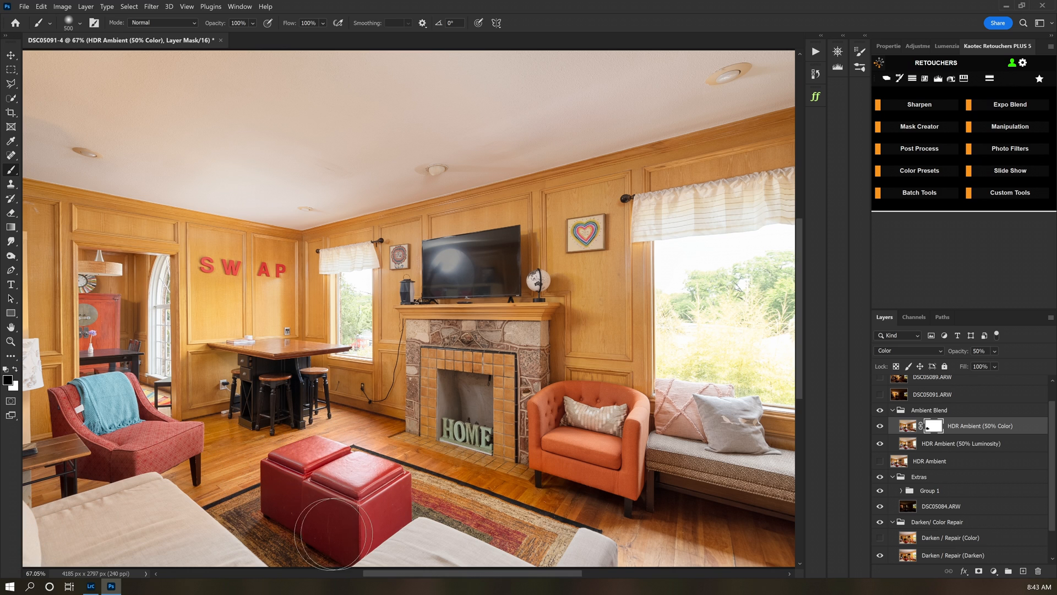
key("bracketright")
key("bracketright")
key("bracketright")
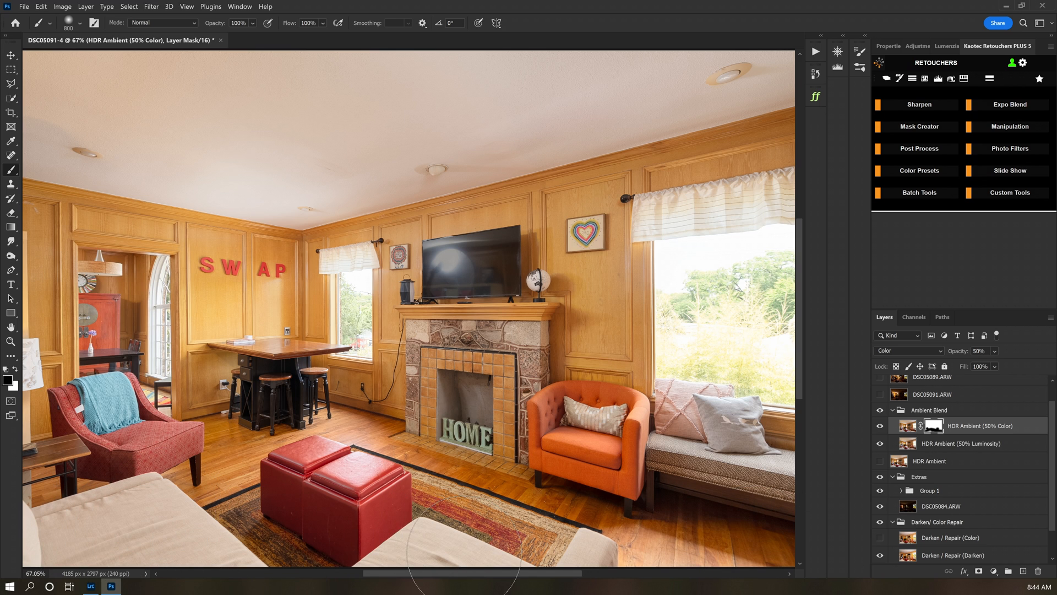
Paint black with a smaller brush on the HDR Ambient (50% Color) mask to restore the color of the wooden table
key("bracketleft")
key("bracketleft")
key("bracketleft")
key("bracketleft")
key("bracketleft")
key("bracketleft")
key("bracketleft")
key("bracketleft")
key("bracketleft")
key("bracketleft")
key("bracketleft")
key("bracketleft")
key("bracketleft")
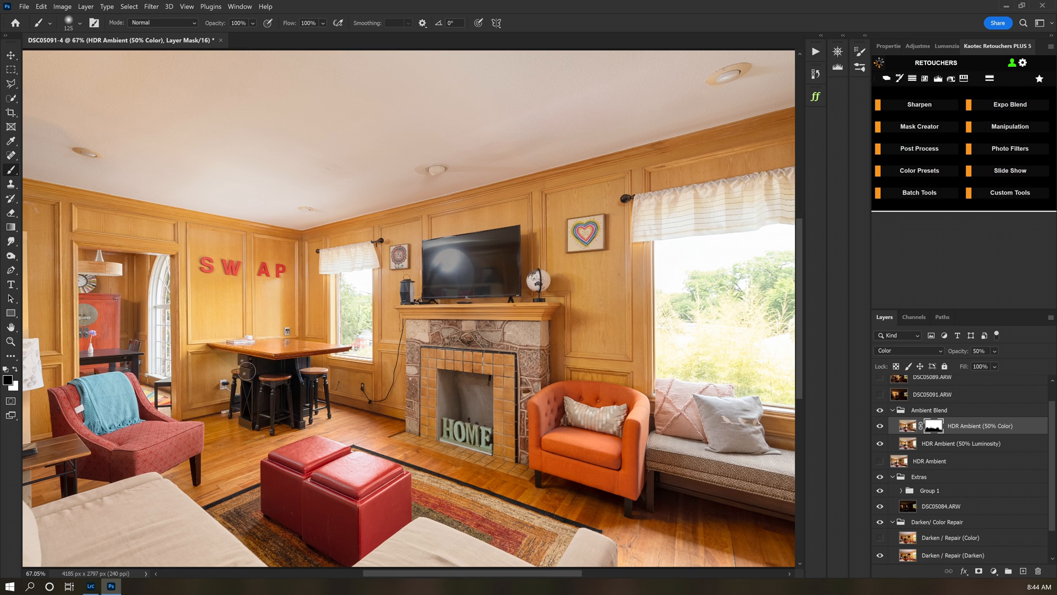
key("bracketright")
key("bracketright")
key("bracketright")
key("bracketright")
key("bracketright")
key("bracketright")
Compare the image with the HDR Ambient (50% Color) layer hidden and shown, and collapse the Ambient Blend and Extras groups
left_click(880, 426)
left_click(880, 426)
left_click(893, 410)
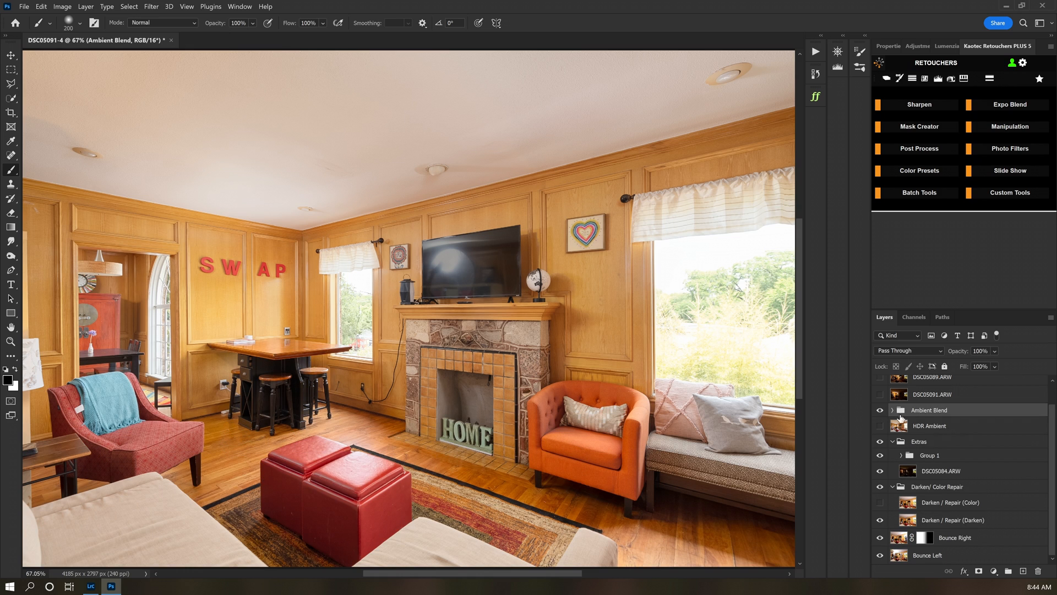
left_click(893, 441)
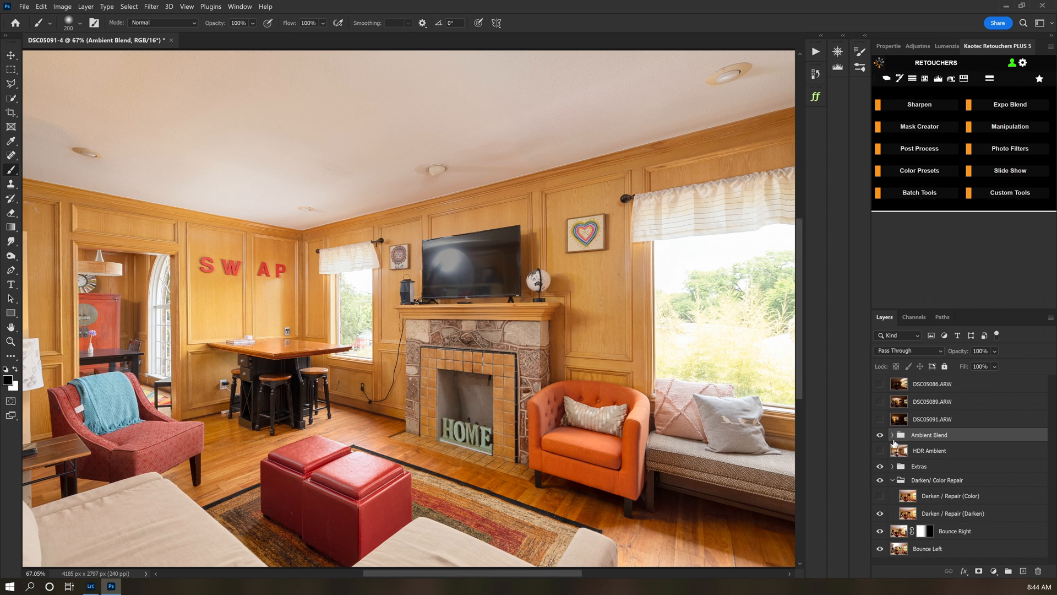
Show the DSC05086.ARW, DSC05089.ARW and DSC05091.ARW layers and set their blend mode to Darken
left_click(880, 383)
left_click(918, 384)
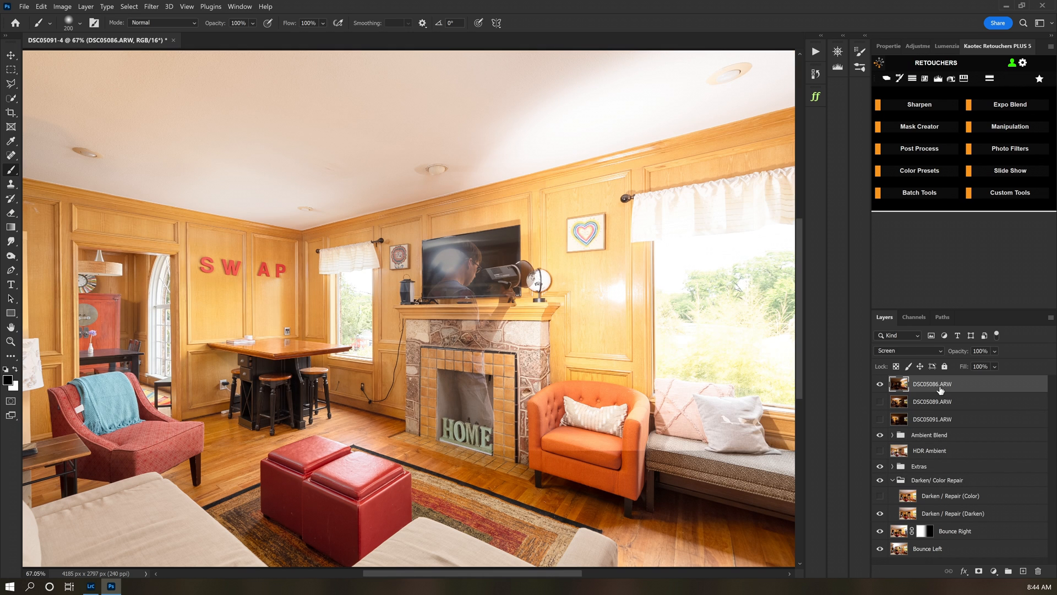
left_click(879, 419)
left_click(880, 402)
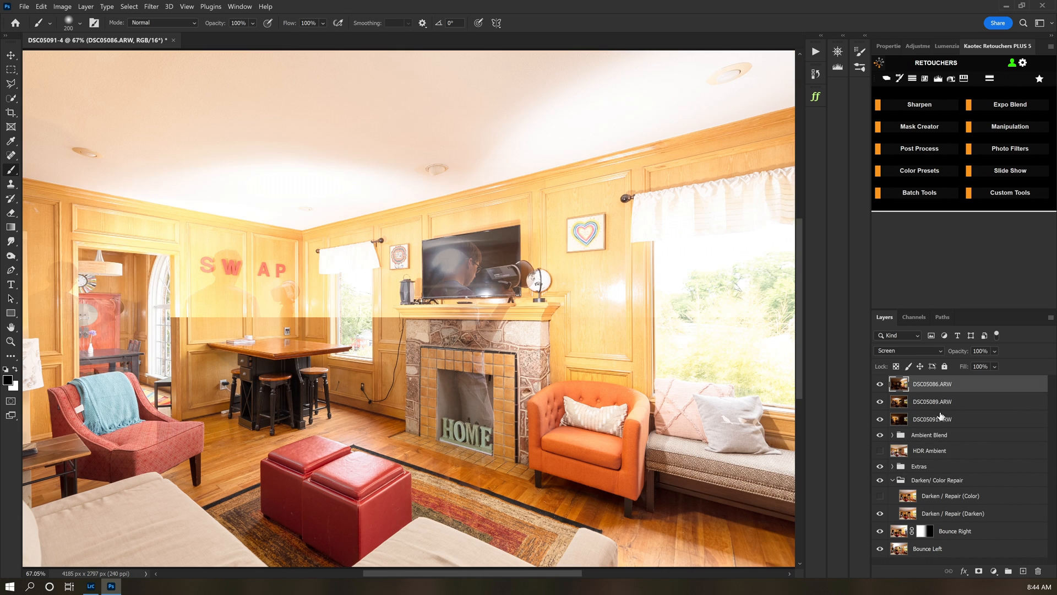
left_click(930, 419, "shift")
left_click(897, 349)
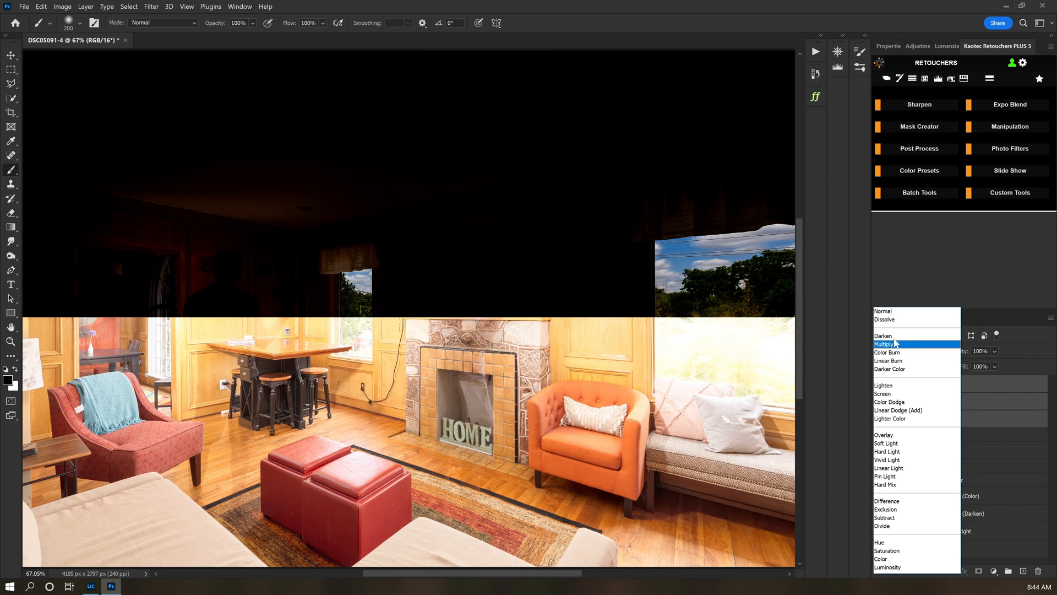
left_click(894, 334)
Hide DSC05089.ARW and DSC05091.ARW, and mask DSC05086.ARW to a rectangular selection around the large window's view
left_click(880, 402)
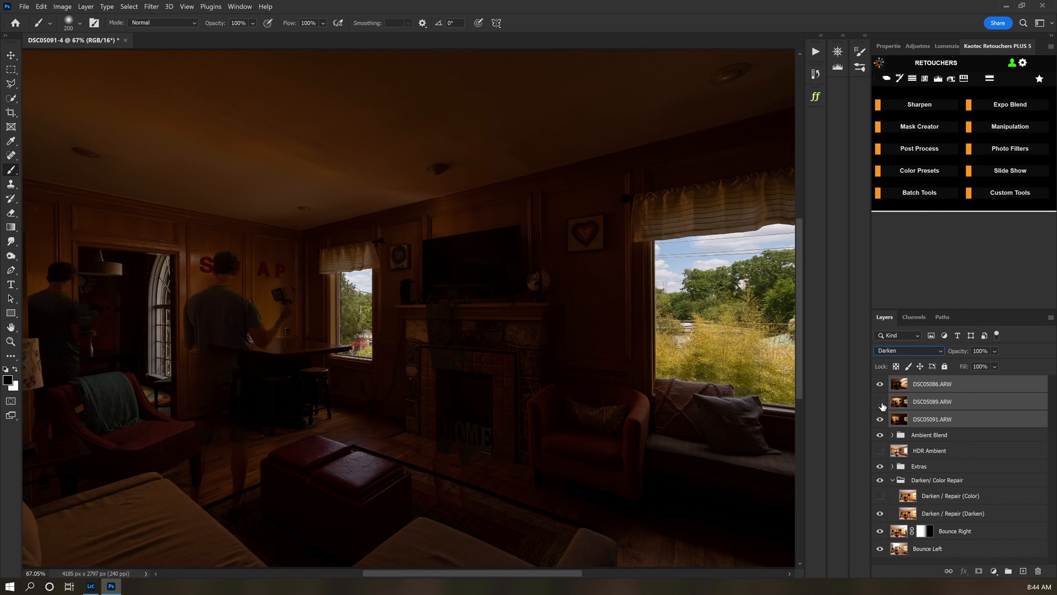
left_click(880, 419)
left_click(923, 384)
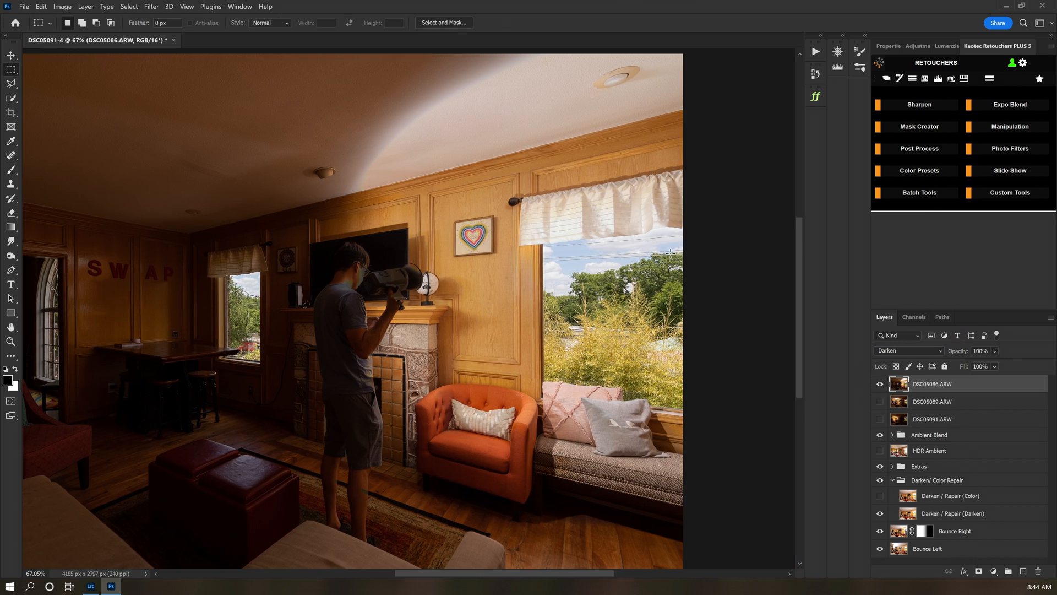
left_click_drag(682, 212, 537, 417)
left_click(979, 571)
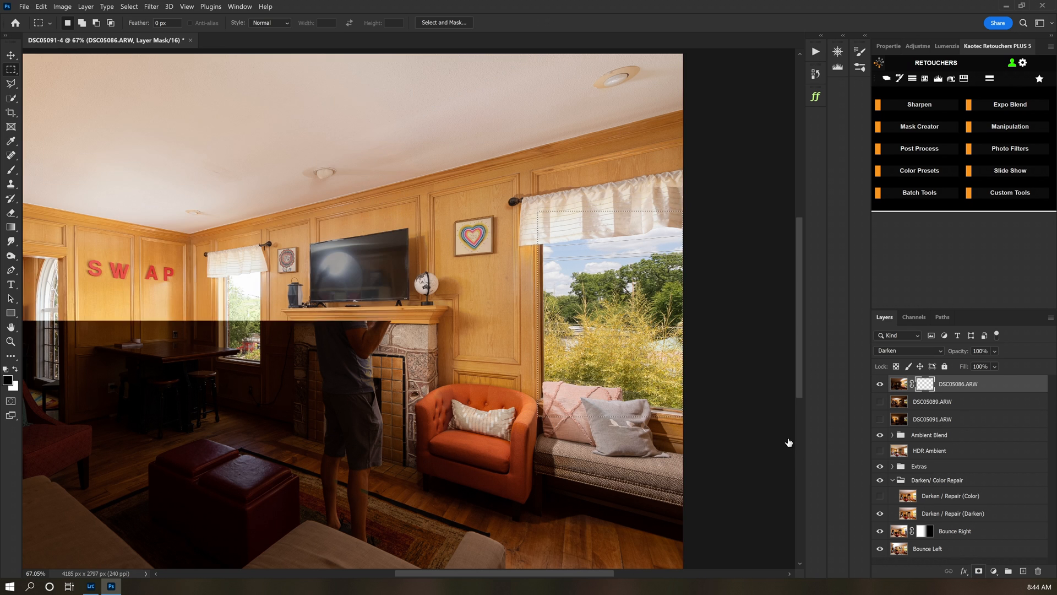
Paint black on the DSC05086.ARW mask over the pillows below the large window and the curtain valance above it
key("b")
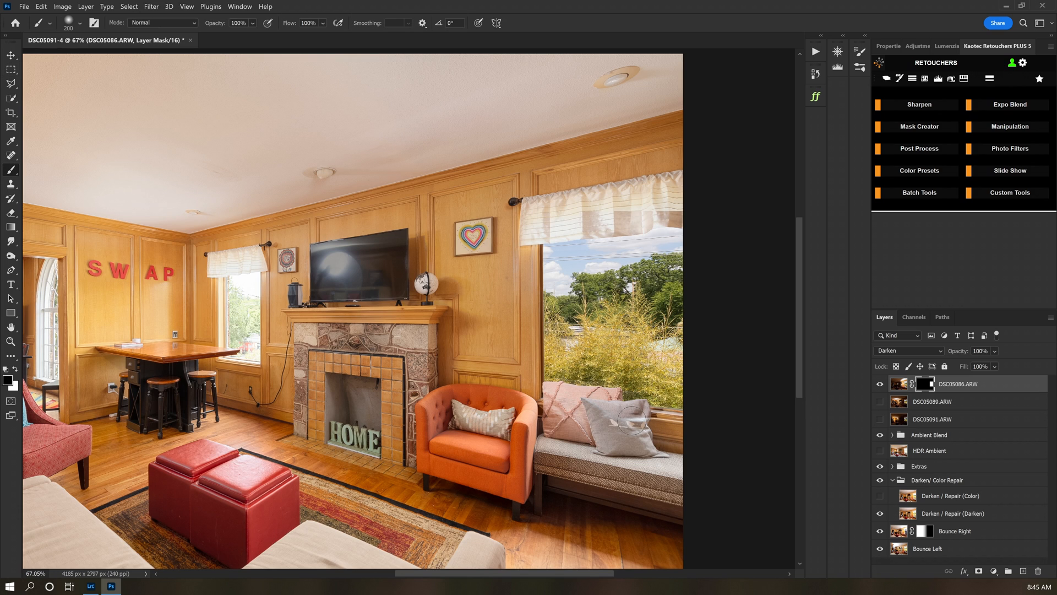
mouse_move(649, 418)
left_mouse_down()
mouse_move(609, 412)
mouse_move(633, 406)
left_mouse_up()
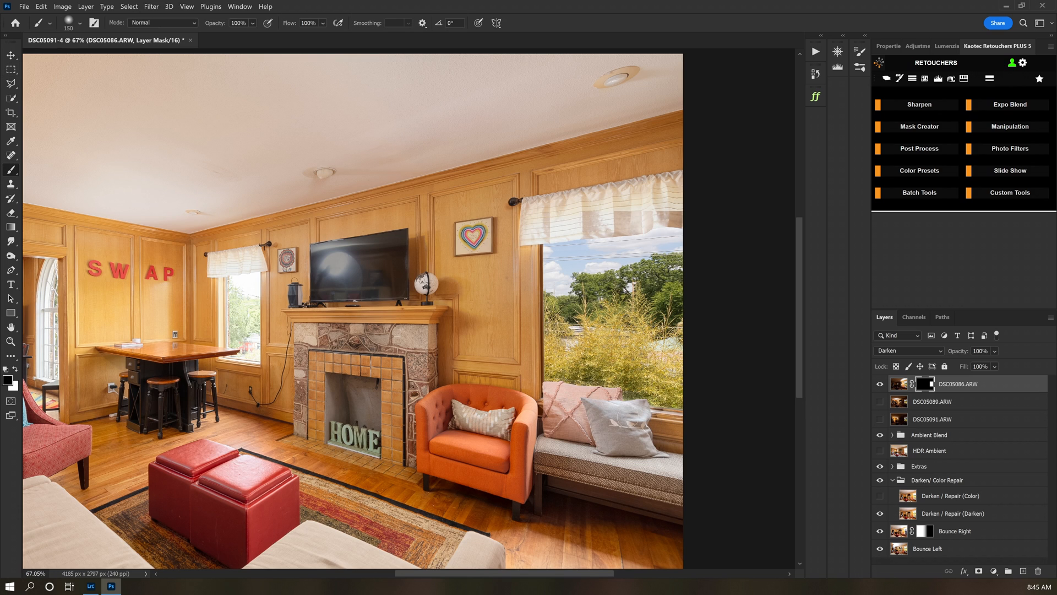
key("bracketleft")
key("bracketleft")
key("bracketright")
key("bracketright")
mouse_move(538, 212)
left_mouse_down()
mouse_move(571, 227)
mouse_move(668, 206)
mouse_move(688, 206)
mouse_move(646, 213)
mouse_move(692, 219)
mouse_move(623, 225)
left_mouse_up()
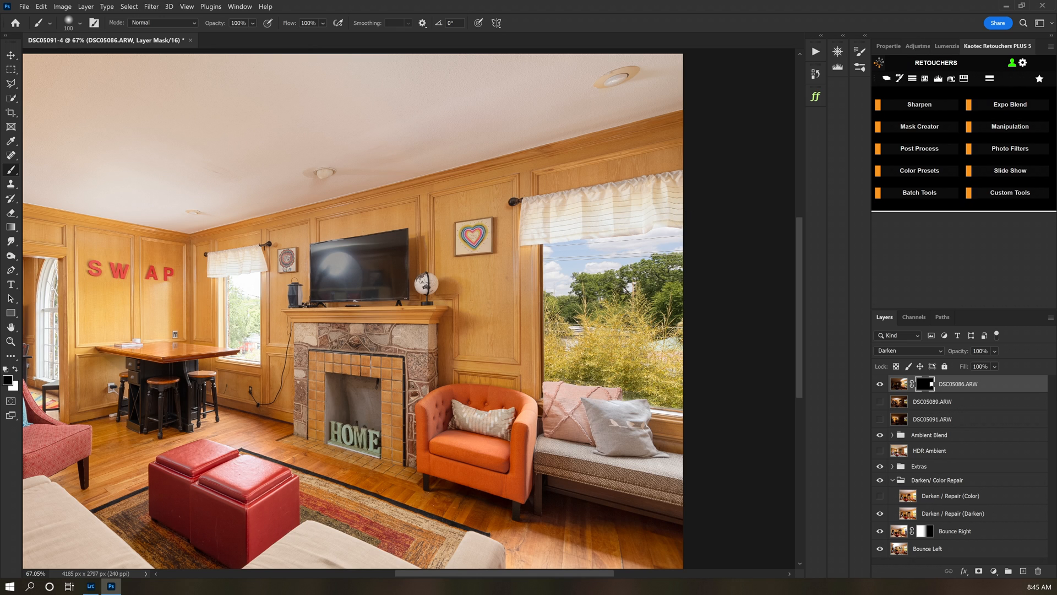
Show the DSC05089.ARW layer and add a black mask to it
left_click(881, 403)
left_click(901, 404)
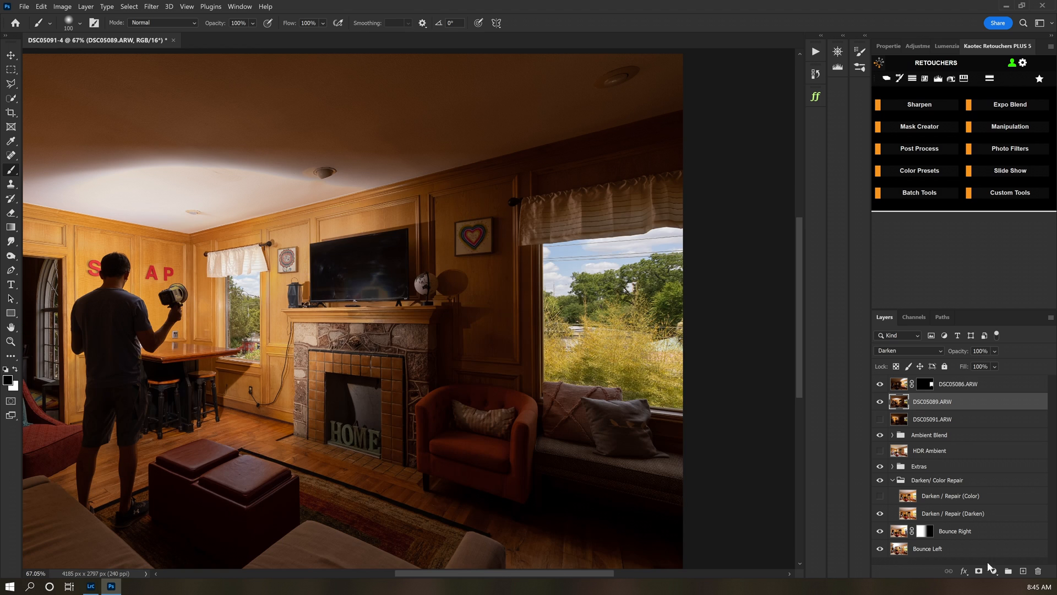
left_click(979, 571, "alt")
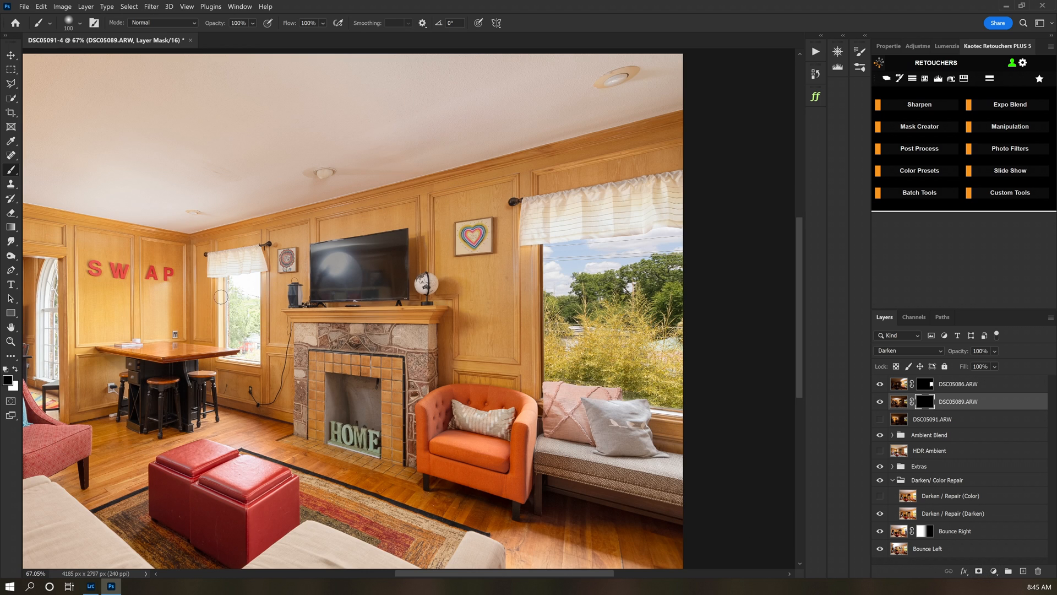
Paint white on the DSC05089.ARW mask over the glass of the small window beside the table
key("x")
left_click(223, 276)
left_click(221, 349, "shift")
left_click(258, 359, "shift")
left_click(255, 278, "shift")
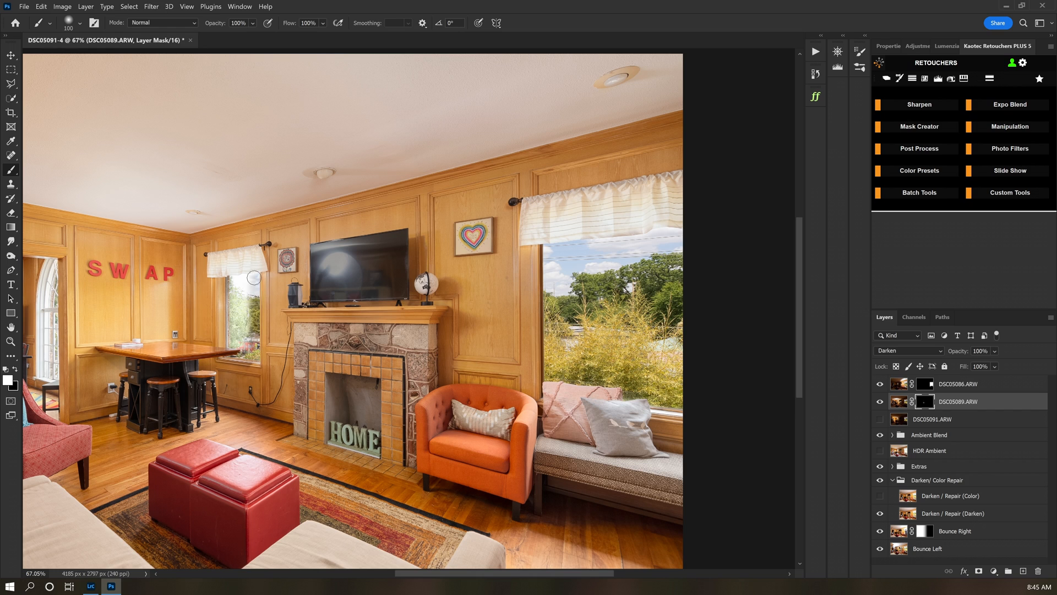
mouse_move(236, 282)
left_mouse_down()
mouse_move(229, 349)
mouse_move(253, 355)
mouse_move(247, 285)
mouse_move(237, 336)
left_mouse_up()
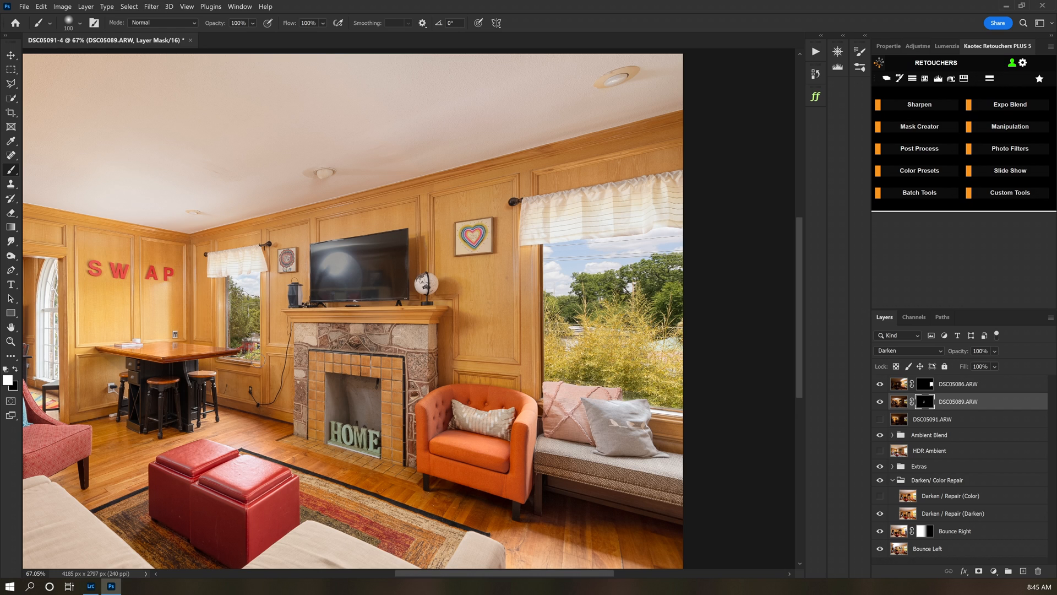
mouse_move(254, 294)
left_mouse_down()
mouse_move(257, 279)
mouse_move(230, 278)
mouse_move(228, 336)
left_mouse_up()
Paint black with a 60 px brush on the DSC05089.ARW mask along the small window's lower edge
key("x")
key("bracketleft")
key("bracketleft")
left_click(264, 372, "shift")
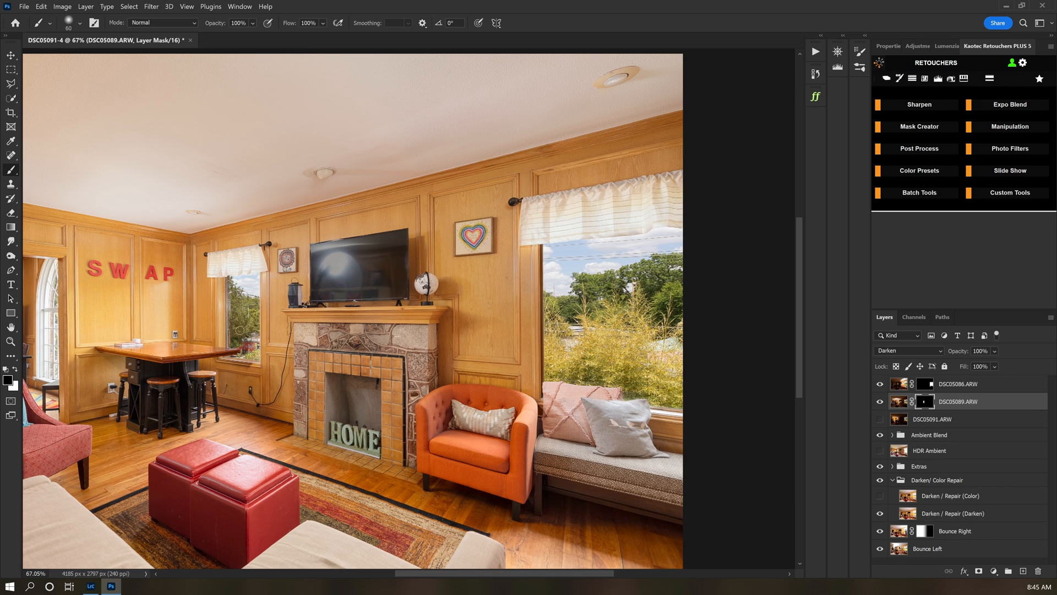
left_click(221, 363, "shift")
Inspect the DSC05091.ARW layer around the doorway's arched window, and delete that layer
scroll(507, 326, "left", 3)
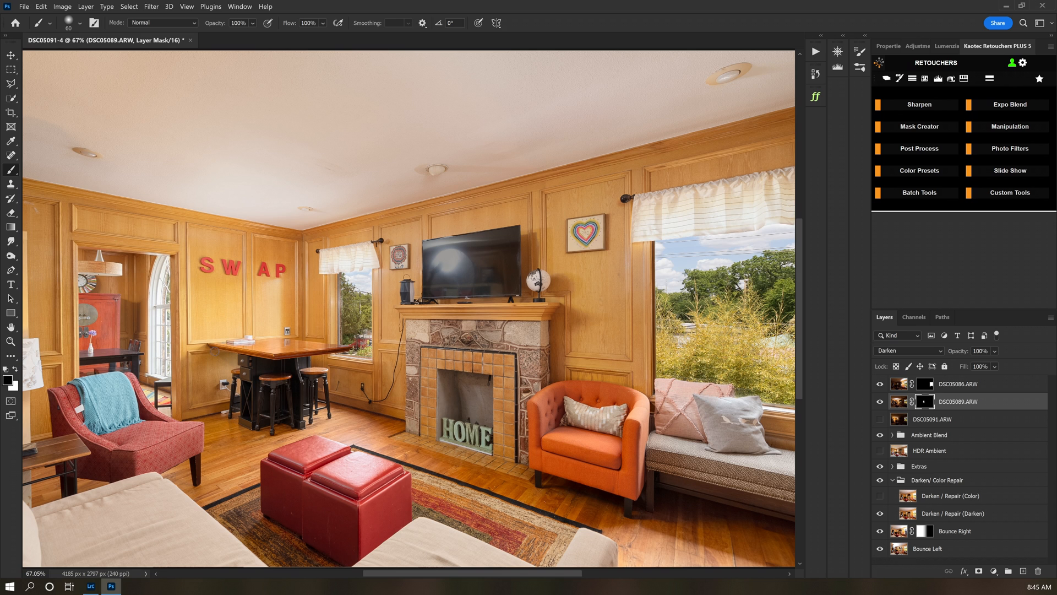
left_click(881, 419)
left_click(911, 421)
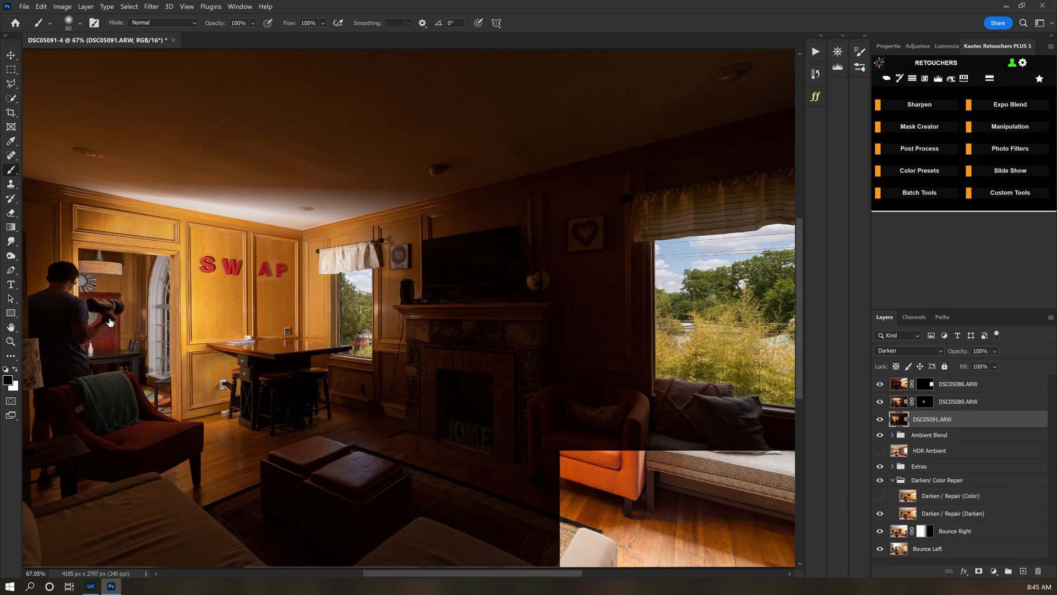
left_click(143, 314, "ctrl")
left_click(143, 313, "ctrl")
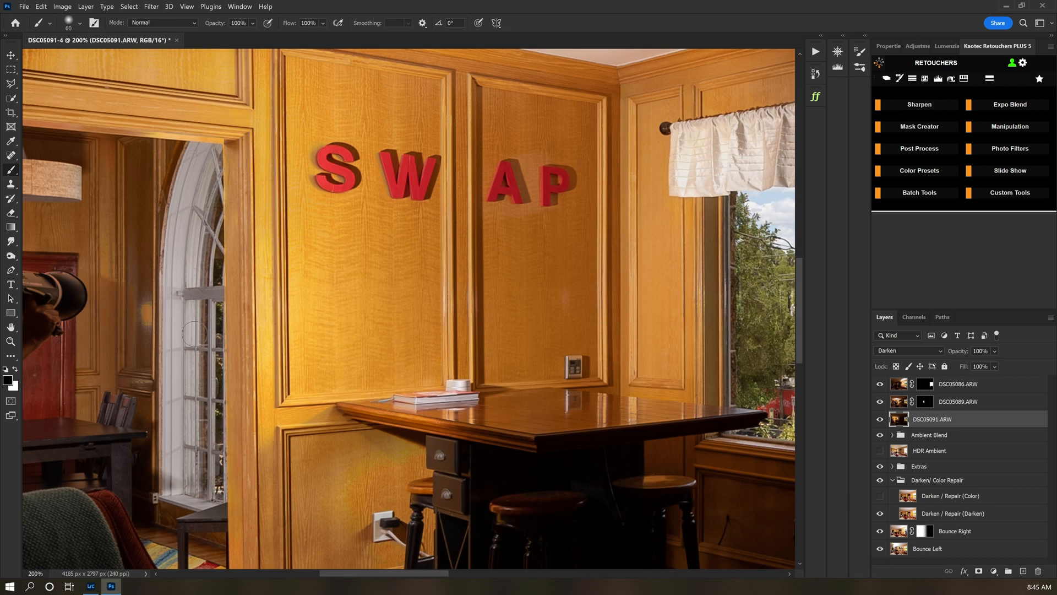
left_click(880, 419)
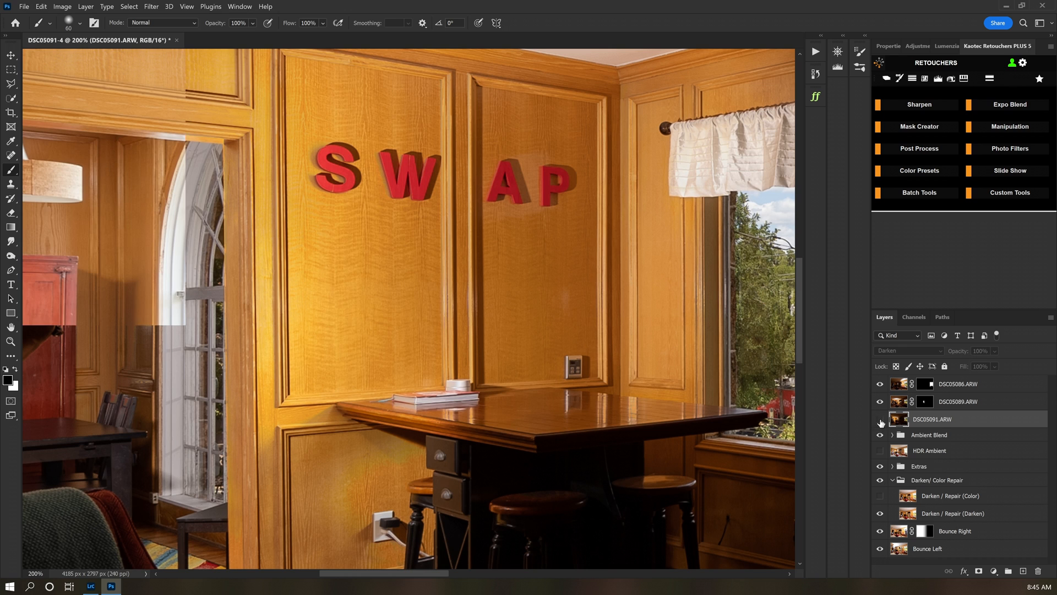
key("Delete")
key("ctrl+0")
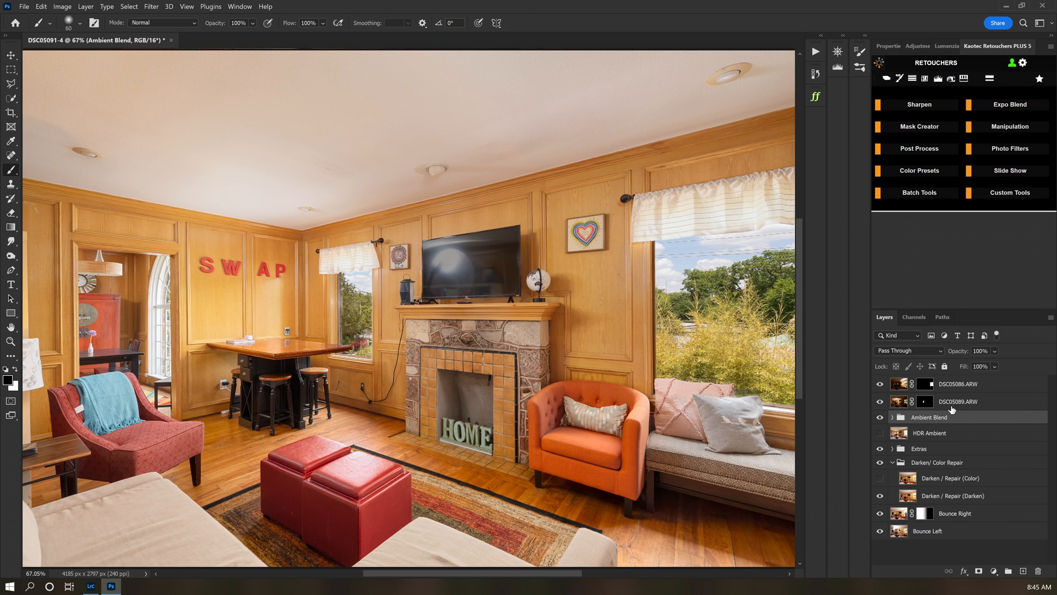
View the HDR Ambient layer on its own, and restore the visibility of the other layers
key("v")
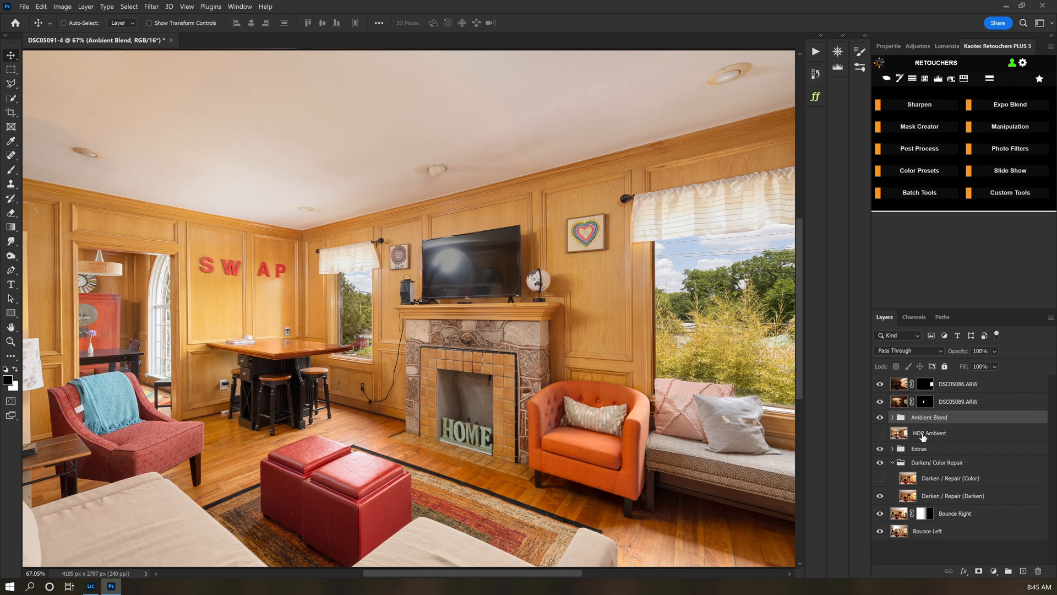
left_click(880, 432, "alt")
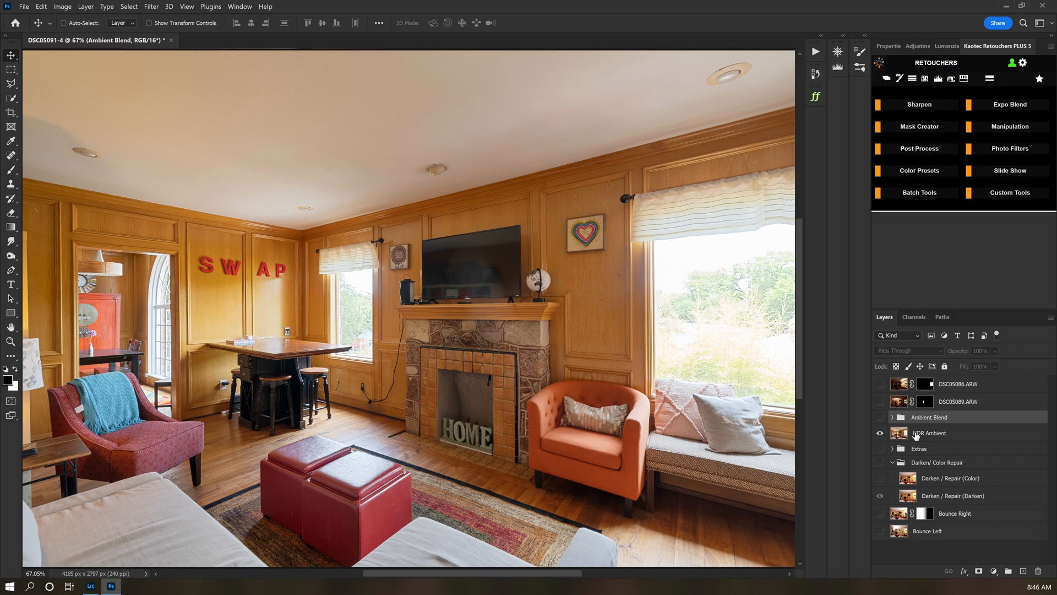
left_click(880, 433, "alt")
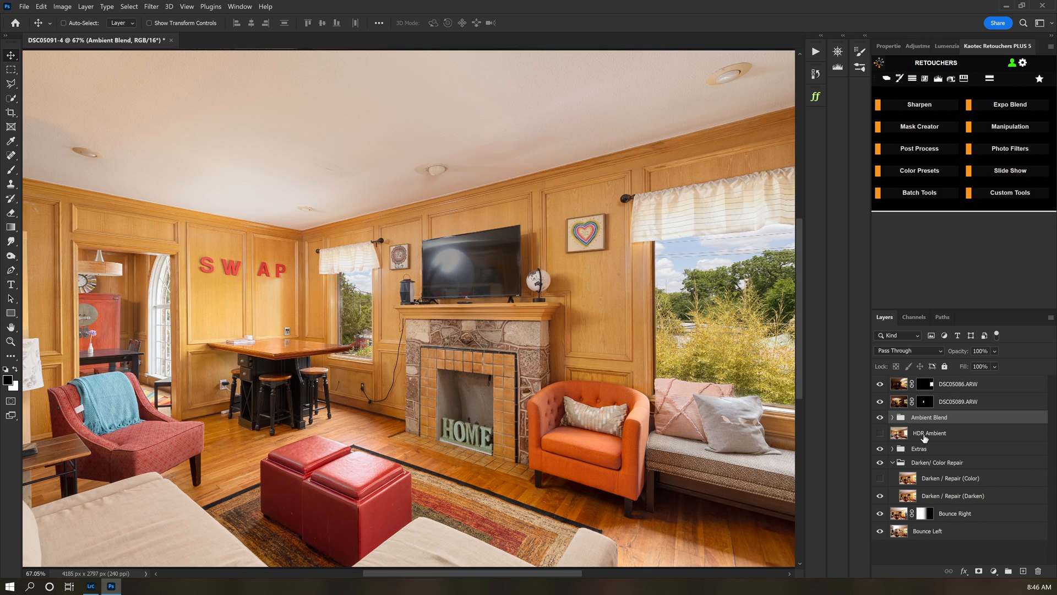
Move the HDR Ambient layer to the top of the stack, show it and mask it to a Quick Selection of the ceiling
left_click_drag(925, 435, 925, 381)
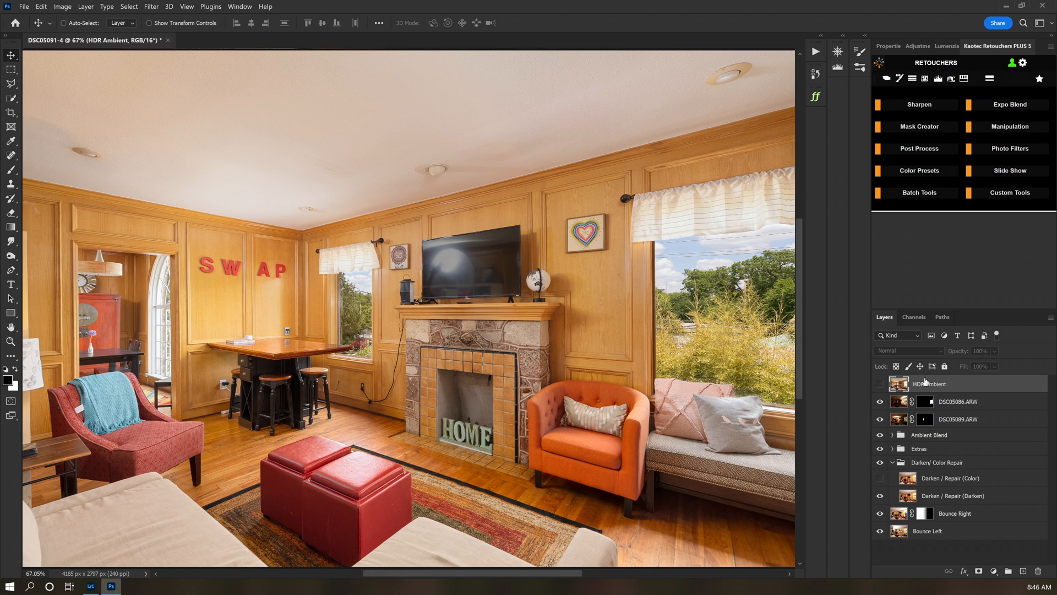
key("w")
left_click(416, 116)
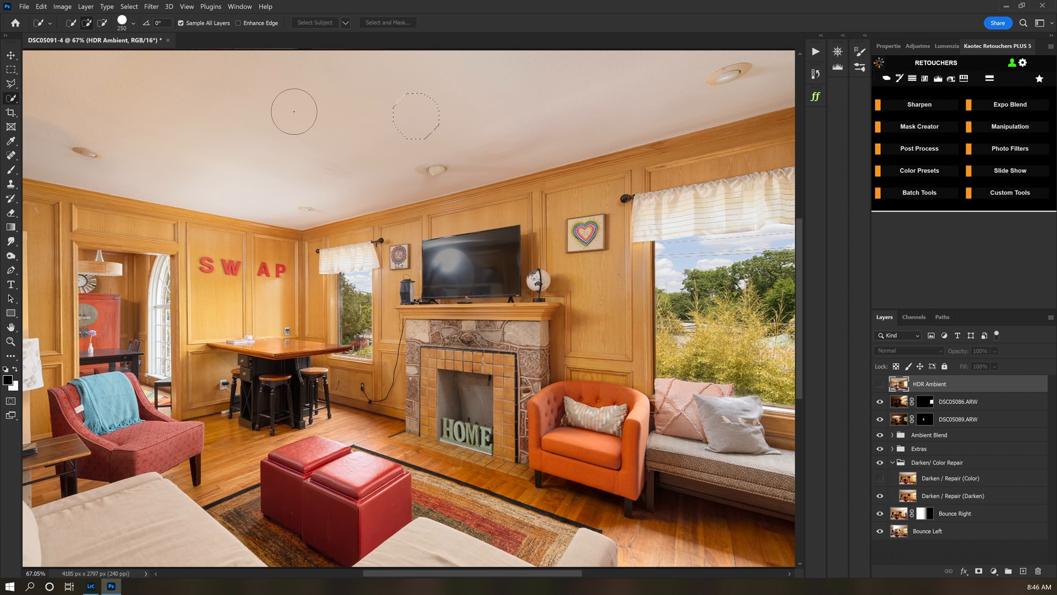
left_click_drag(294, 112, 273, 109)
left_click(880, 384)
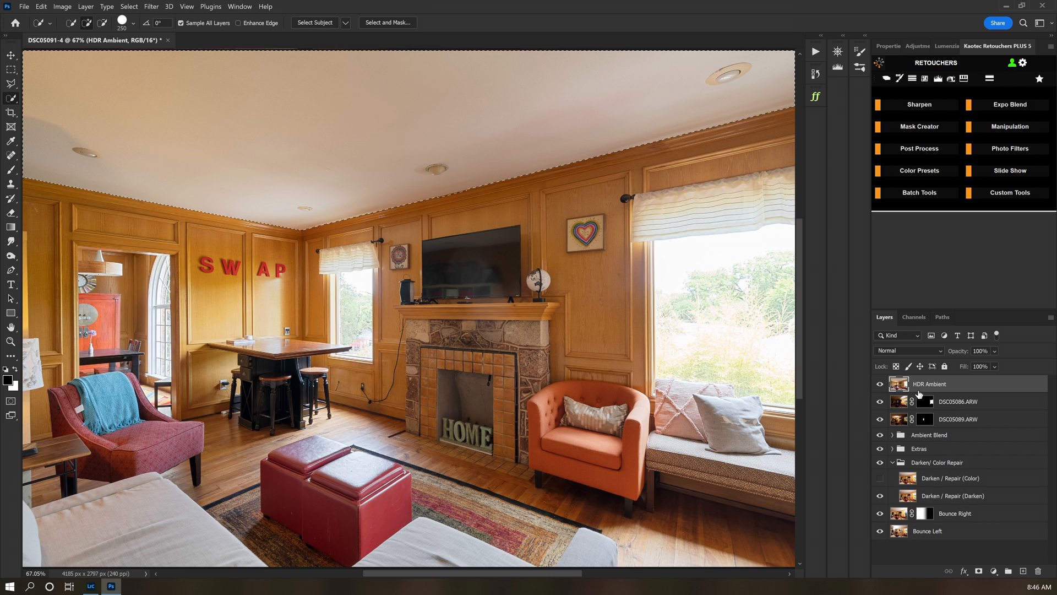
left_click(980, 571)
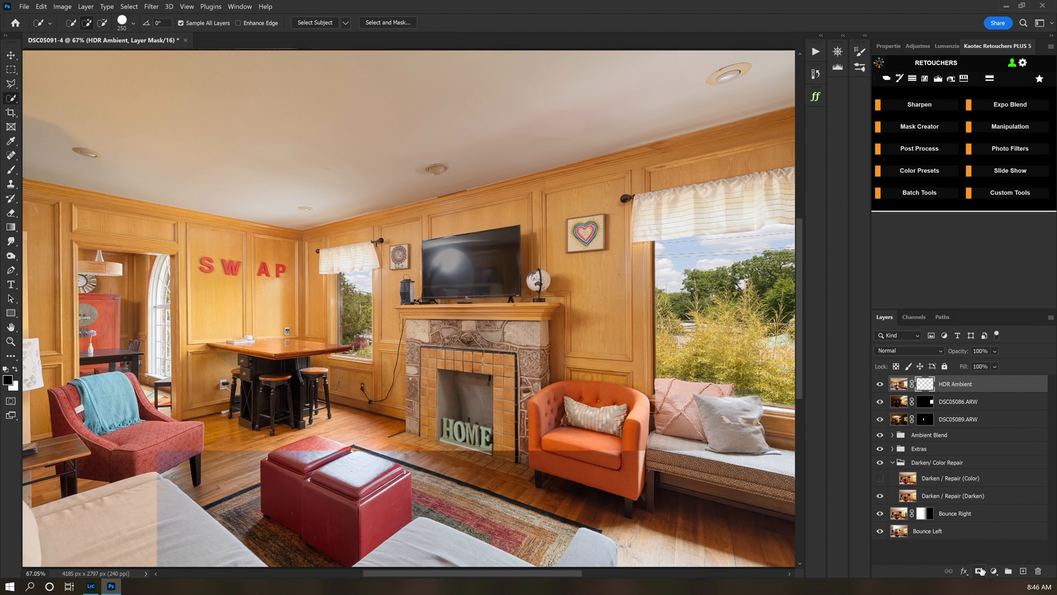
Brighten the HDR Ambient layer's image by slightly raising the RGB midtones with Curves
key("v")
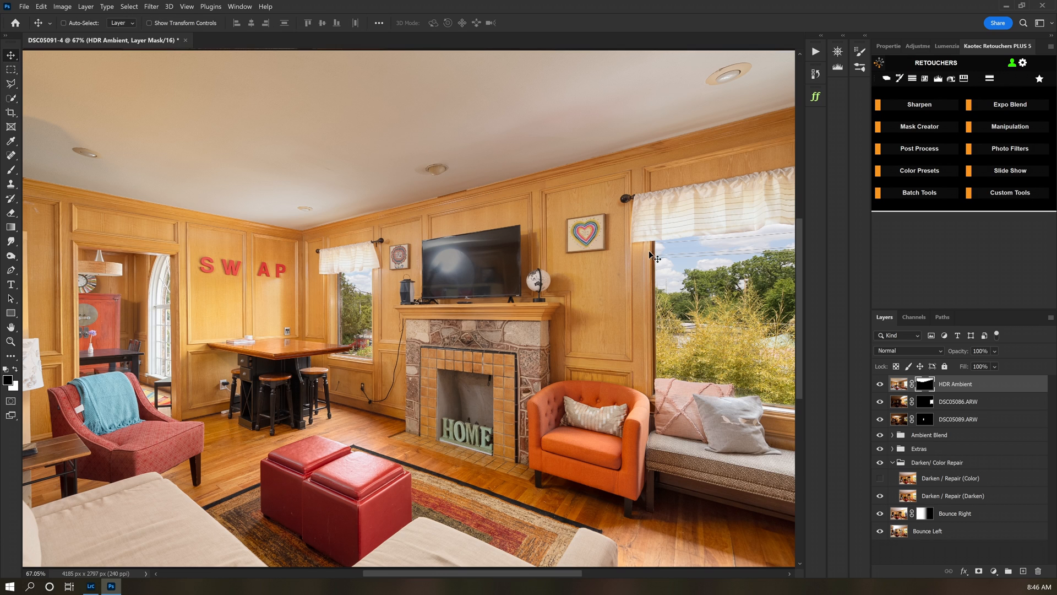
left_click(901, 387)
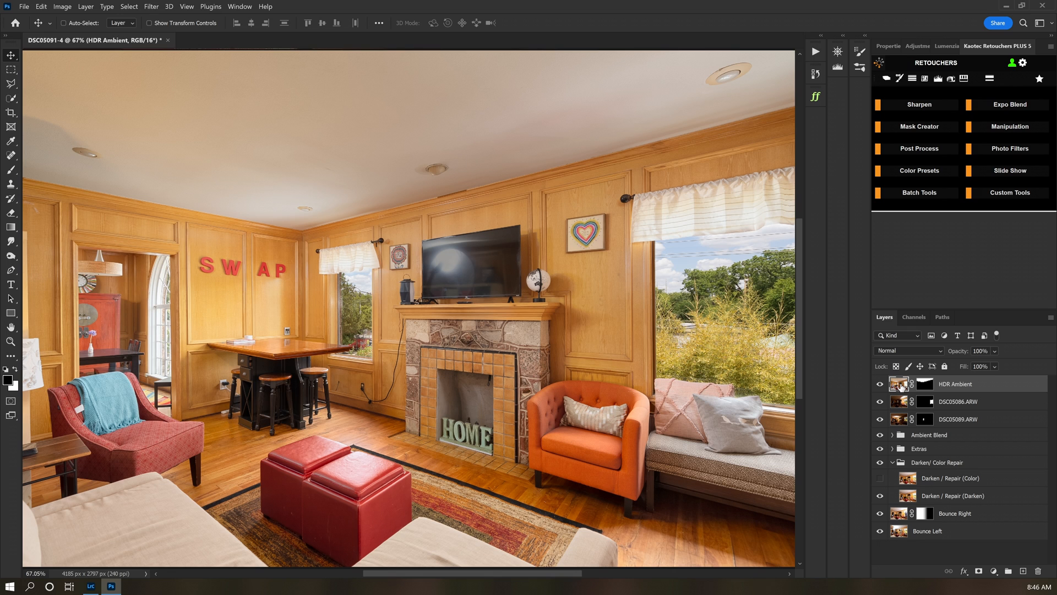
key("ctrl")
key("ctrl+m")
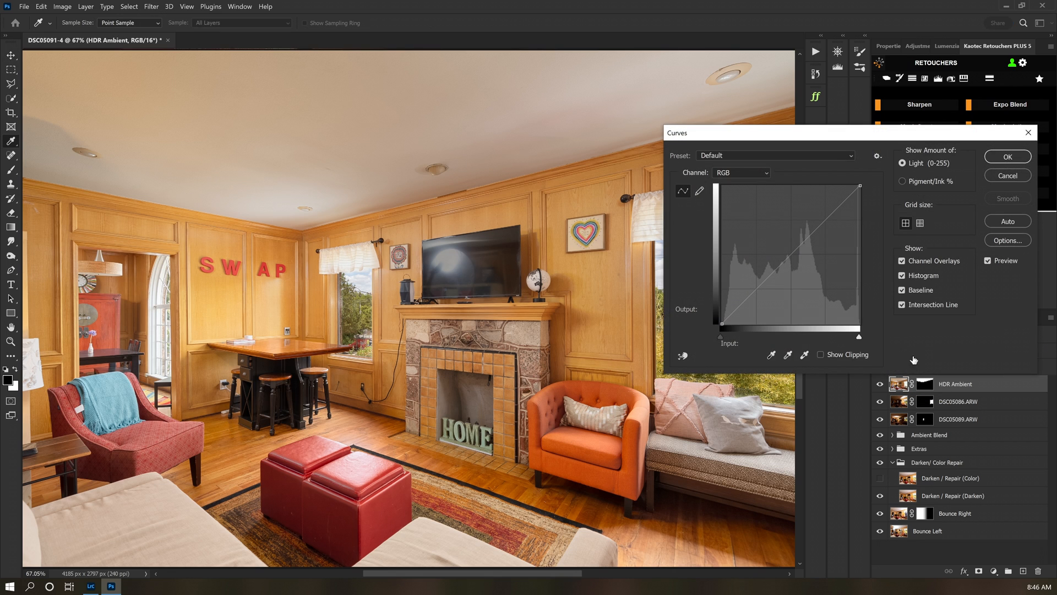
left_click_drag(791, 254, 786, 243)
left_click(1008, 157)
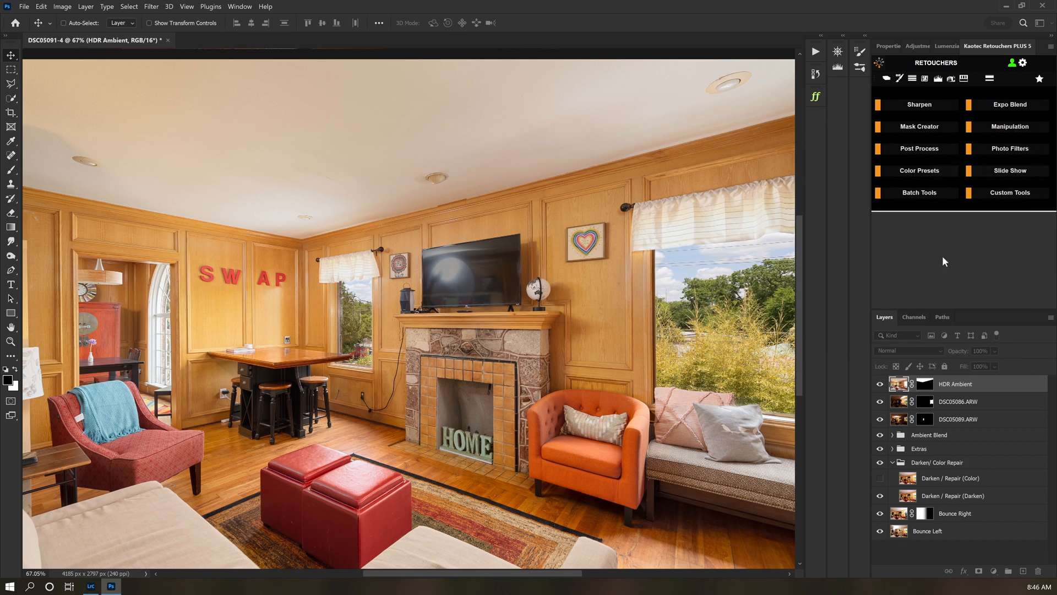
Compare the ceiling with the HDR Ambient layer hidden, view the Extras group on its own, and restore the layers' visibility
left_click(880, 384)
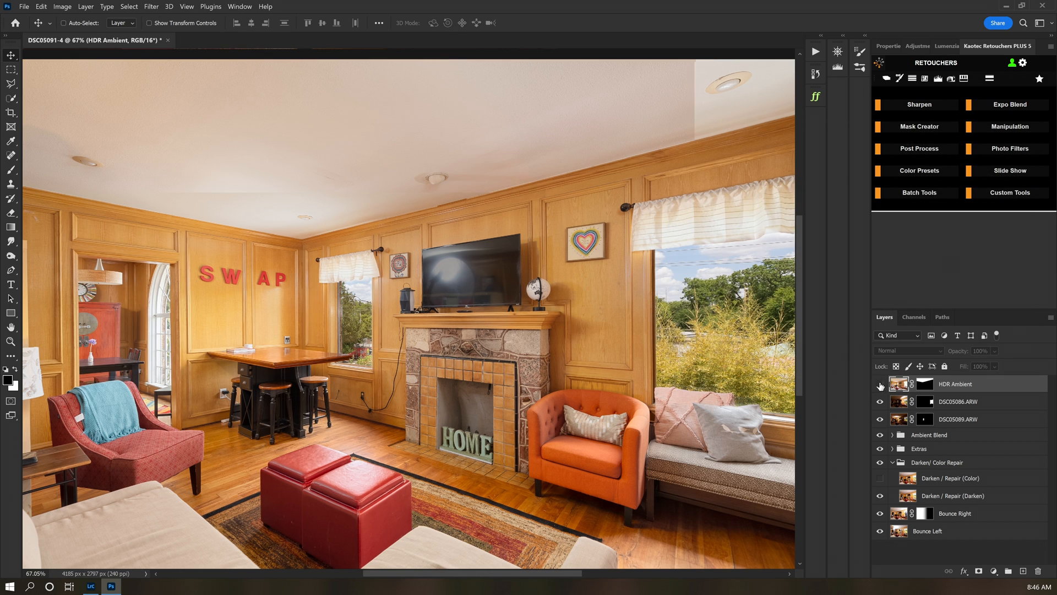
left_click(457, 181)
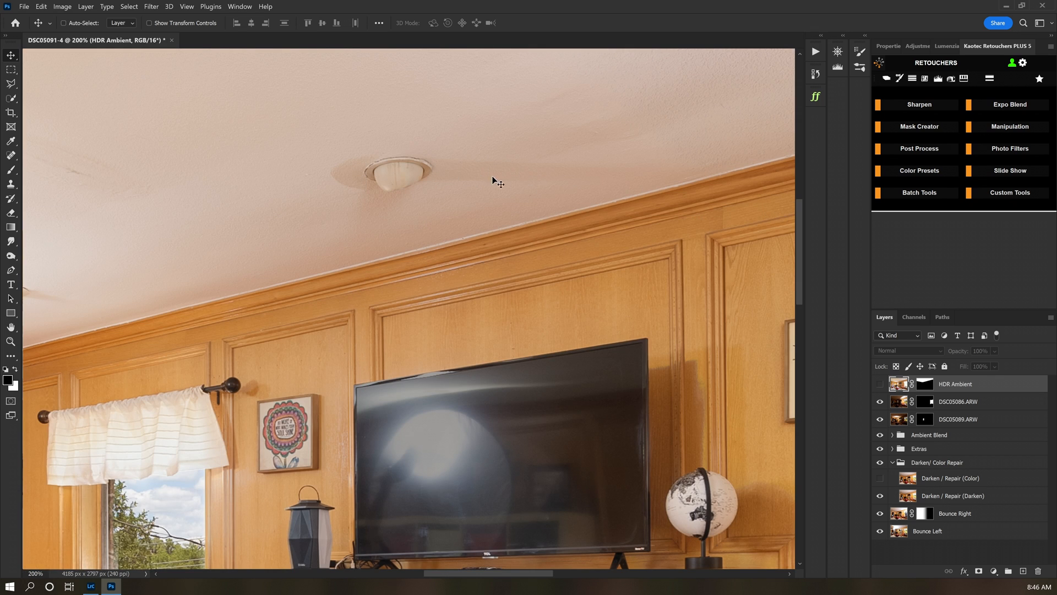
key("ctrl+0")
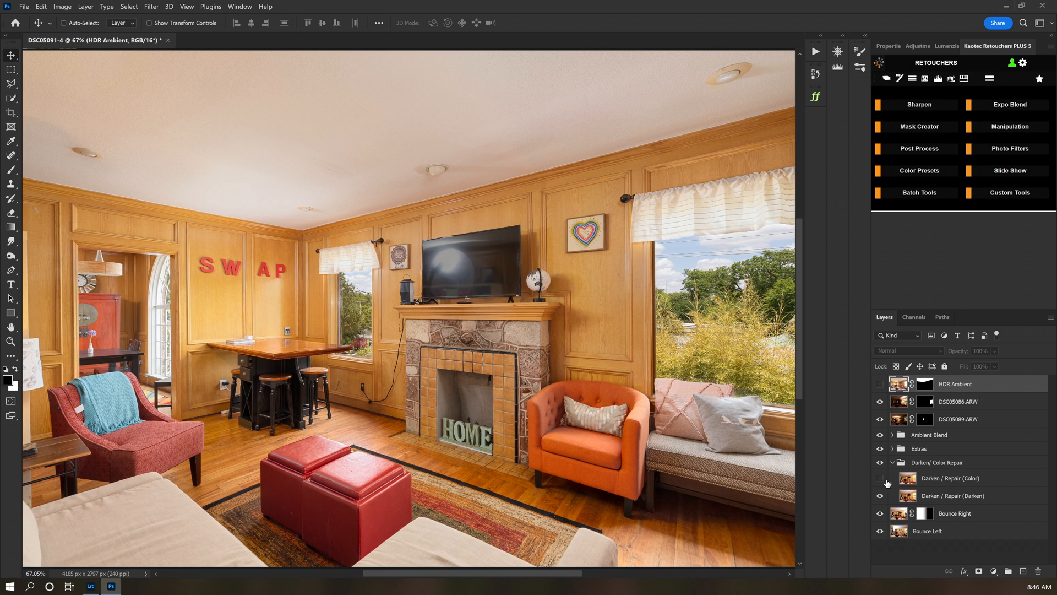
left_click(880, 449, "alt")
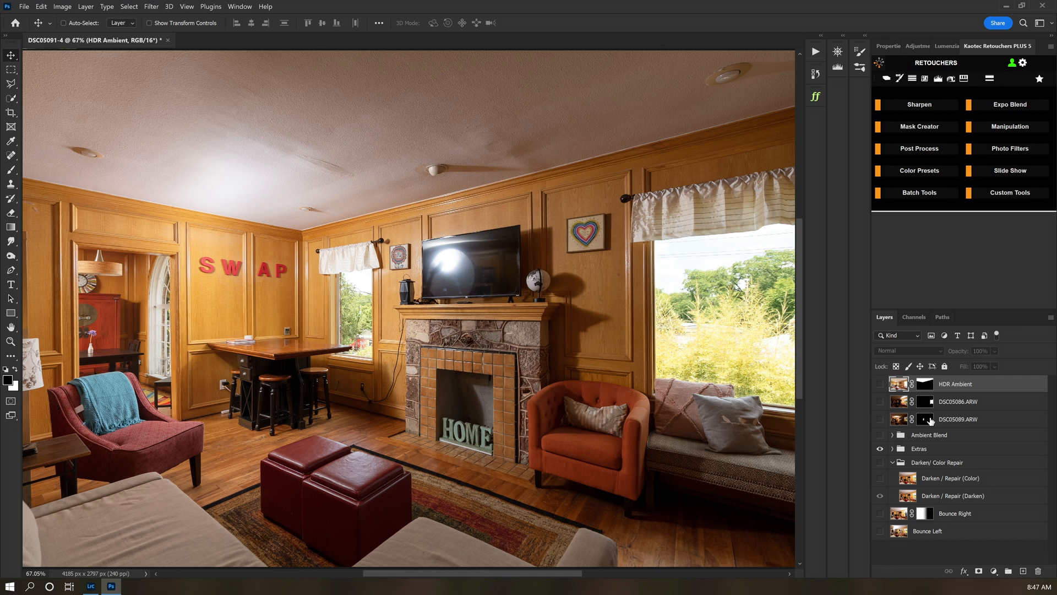
left_click(880, 449, "alt")
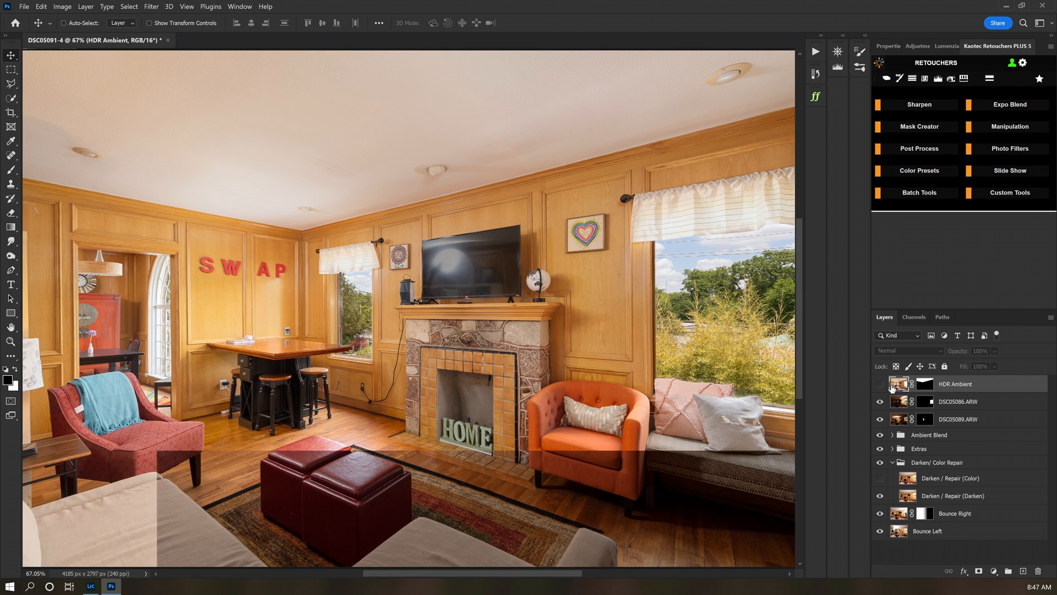
left_click(880, 383)
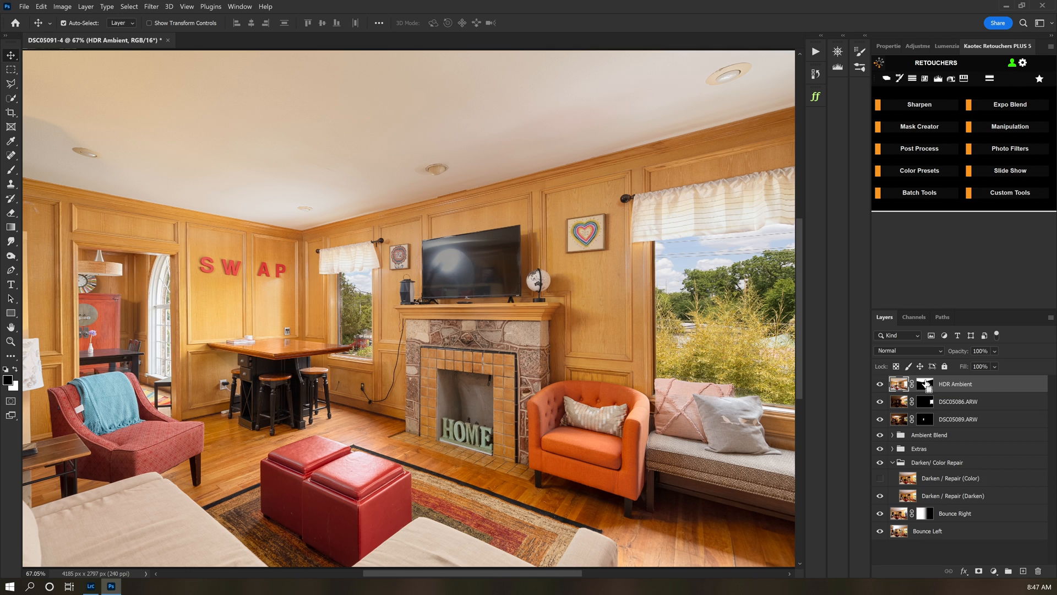
Set the HDR Ambient layer's saturation to -38 and slightly raise its lightness with Hue/Saturation
key("ctrl+u")
left_click_drag(720, 228, 706, 230)
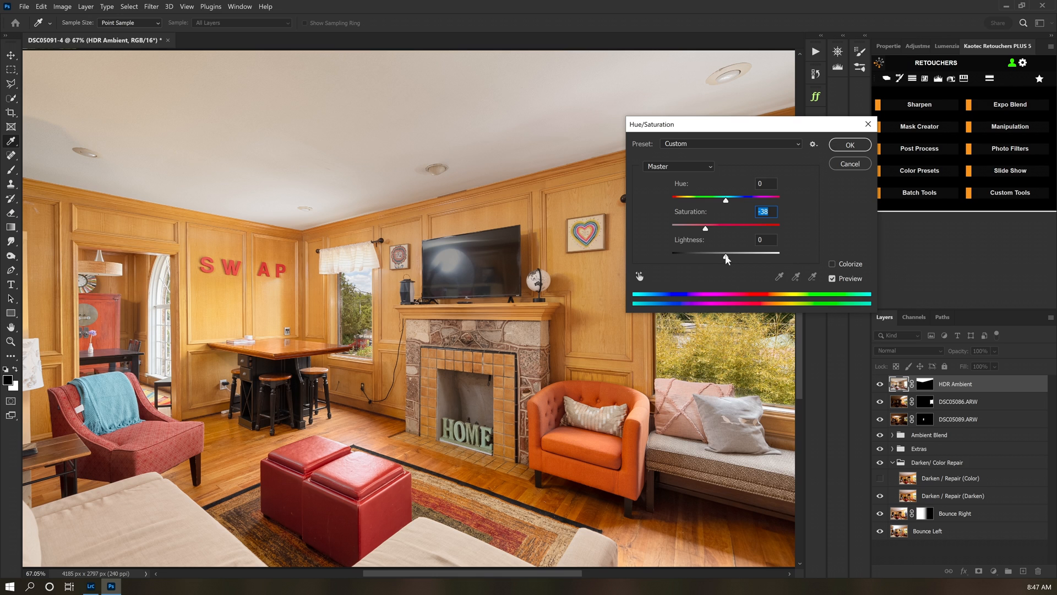
left_click_drag(726, 258, 730, 259)
left_click(854, 146)
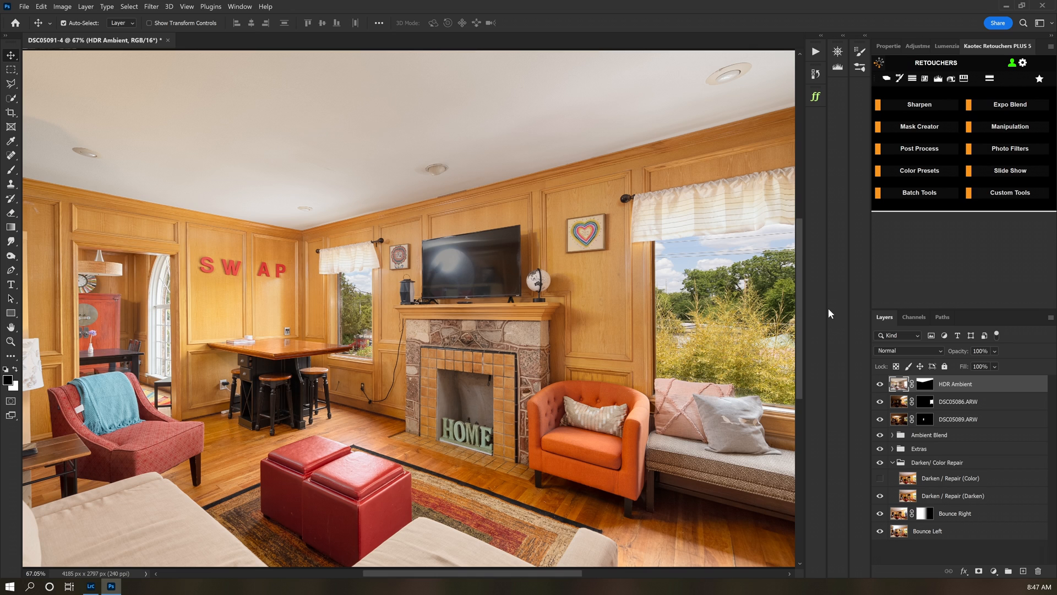
Stamp all visible layers into a new layer and adjust it in Camera Raw with automatic tone, Shadows +22 and Blacks -23
key("ctrl+shift+alt+e")
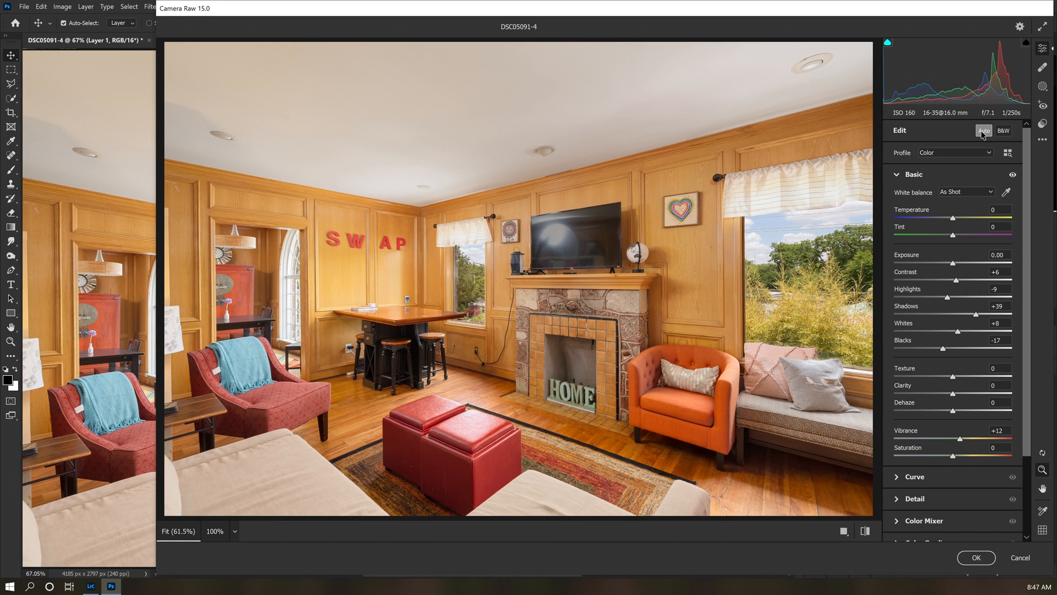
double_click(977, 315)
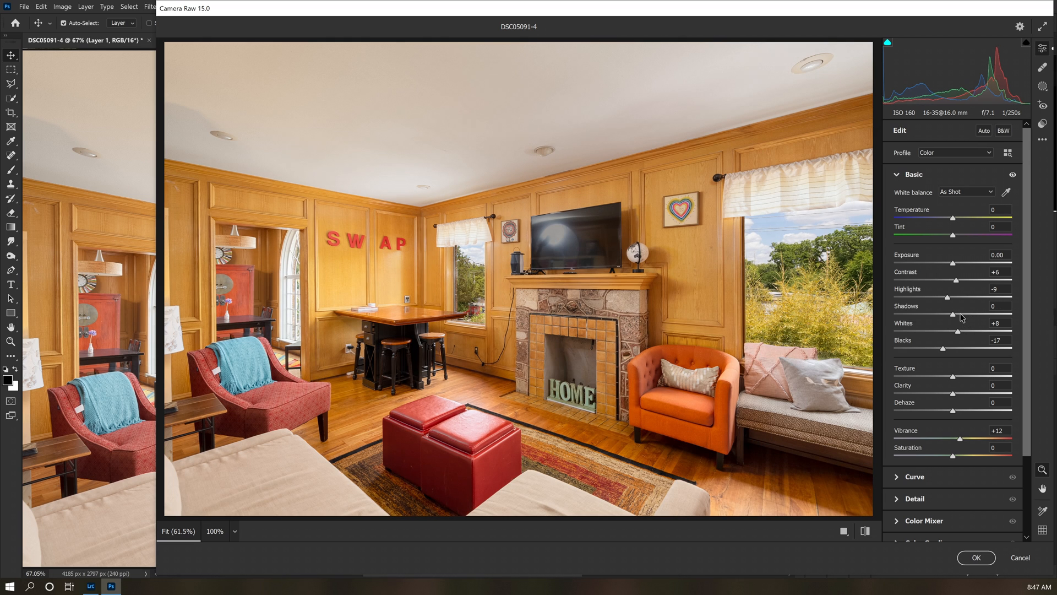
left_click(961, 315)
left_click_drag(943, 349, 939, 351)
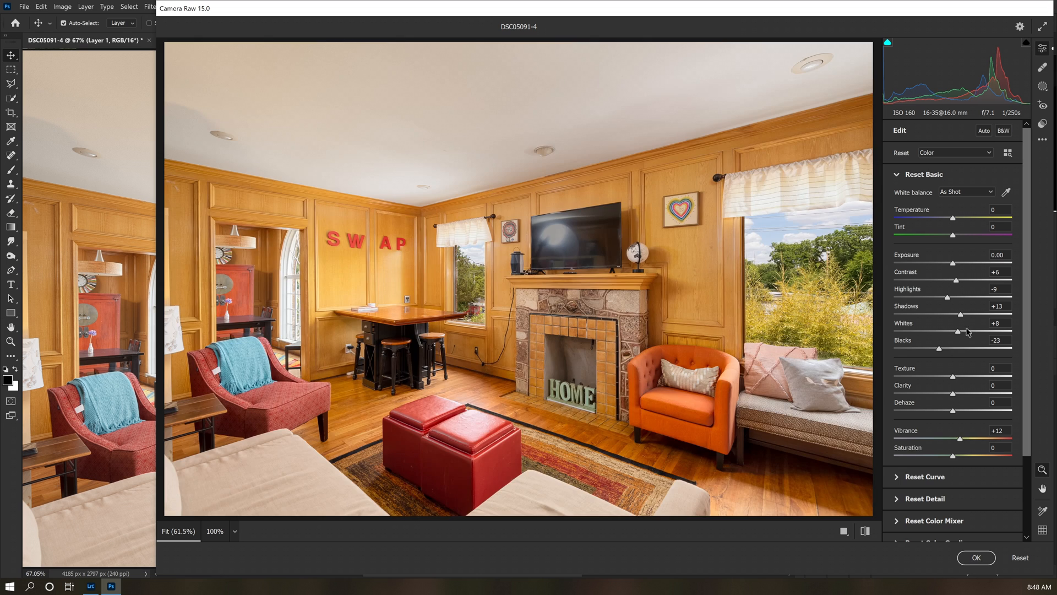
left_click_drag(961, 315, 966, 312)
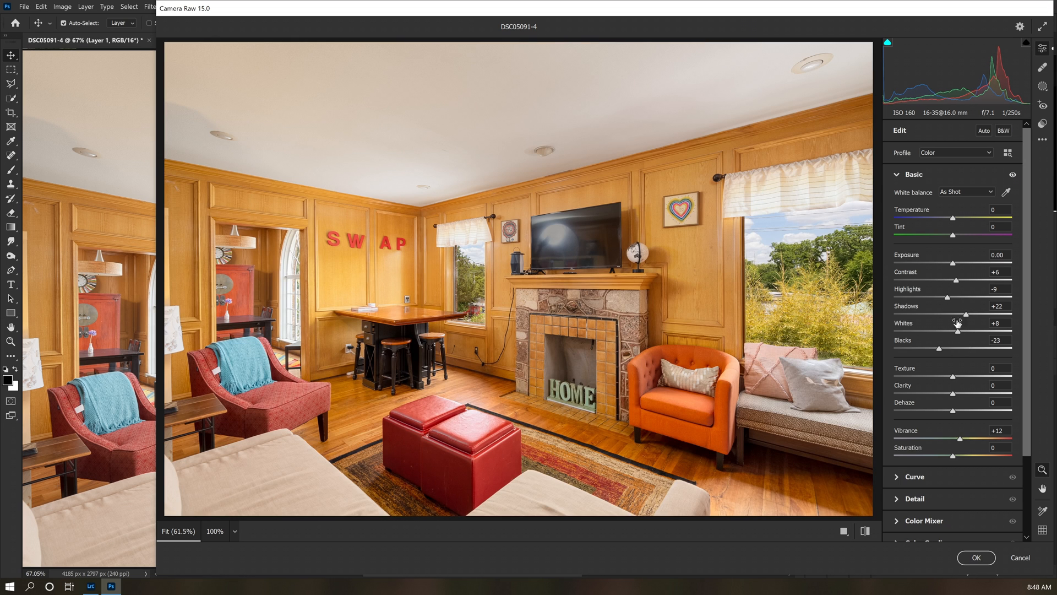
Set Whites to +21, apply the Camera Raw adjustments to the merged layer, and delete that layer
left_click_drag(957, 331, 982, 329)
left_click(982, 331, "alt")
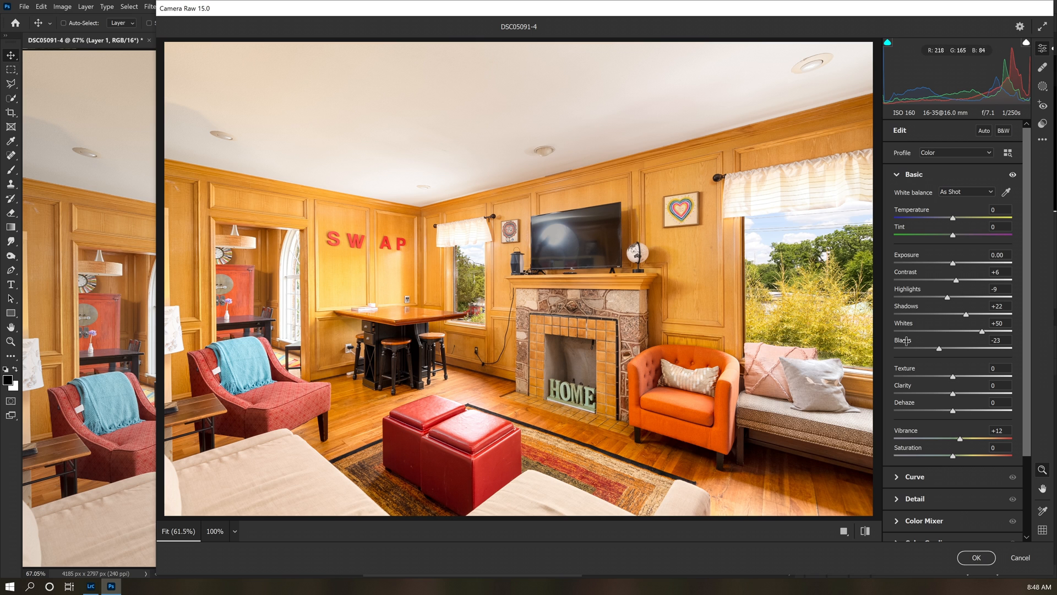
key("alt")
left_click_drag(981, 332, 968, 333)
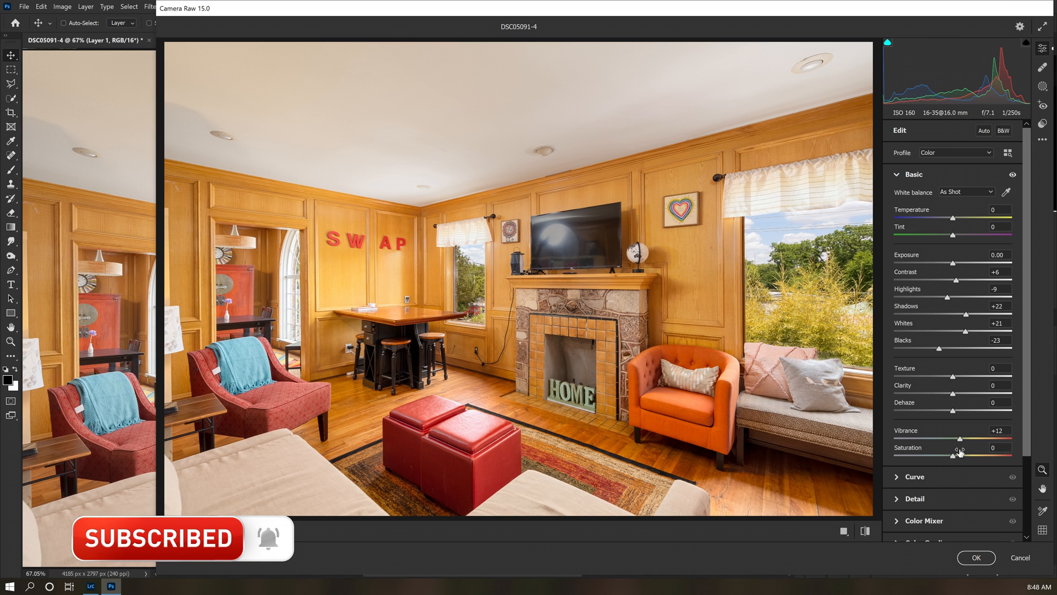
key("Return")
scroll(472, 196, "up", 2)
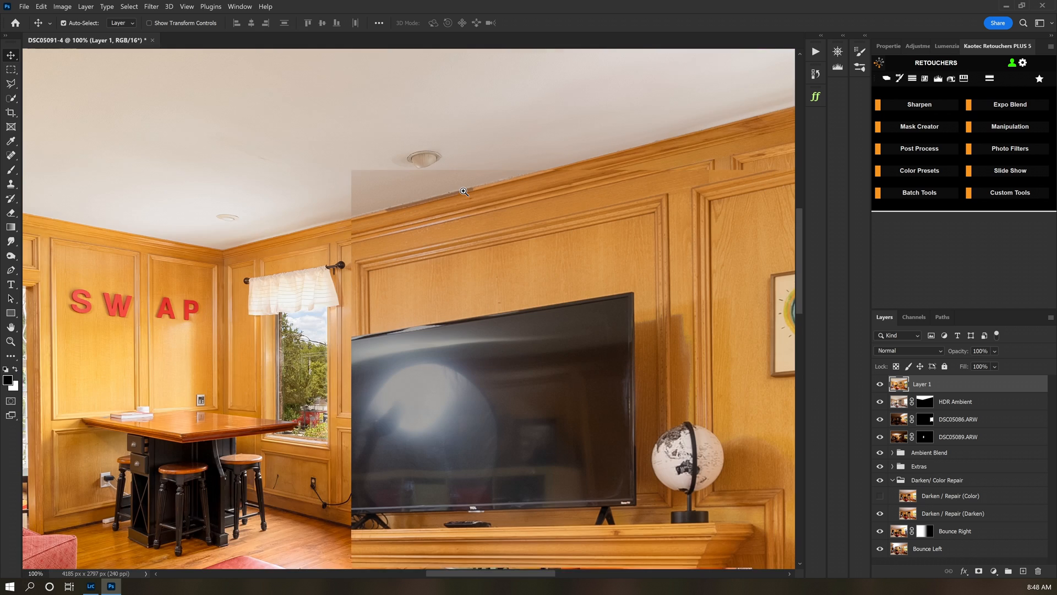
key("Delete")
Paint black with a 10 px brush on the HDR Ambient mask along the gray trim strip above the TV, and stamp all visible layers
left_click(925, 384)
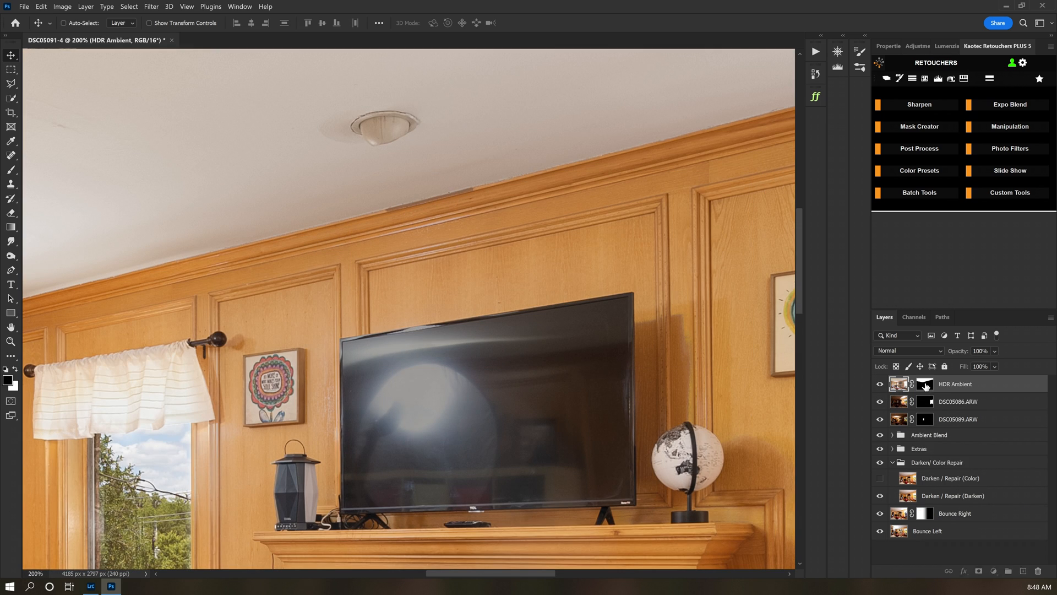
key("b")
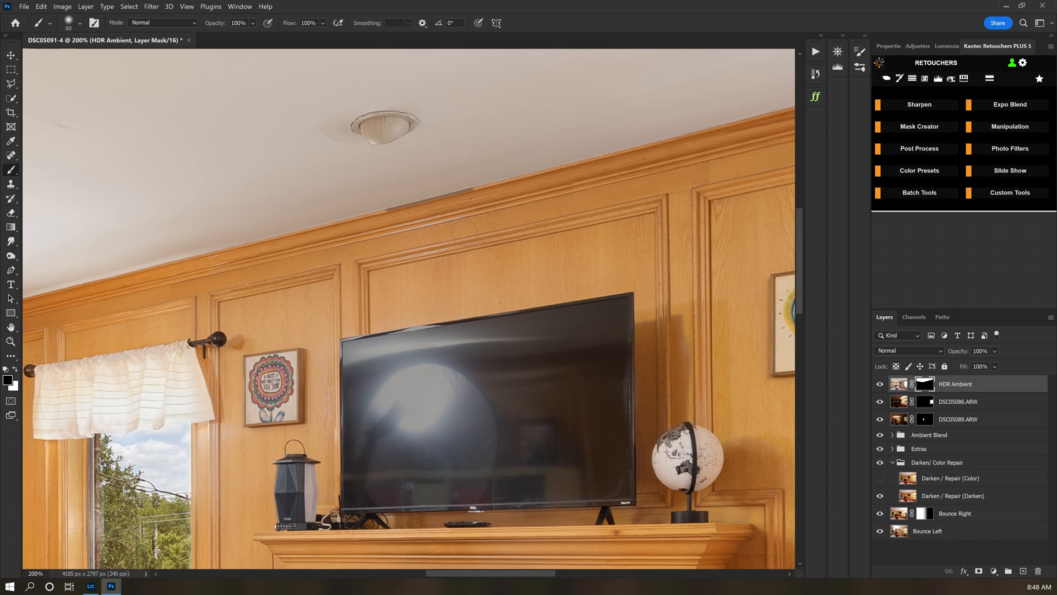
key("bracketleft")
key("bracketleft")
key("bracketleft")
key("bracketleft")
key("bracketleft")
key("bracketleft")
key("bracketleft")
key("bracketleft")
left_click(474, 189, "shift")
key("ctrl+0")
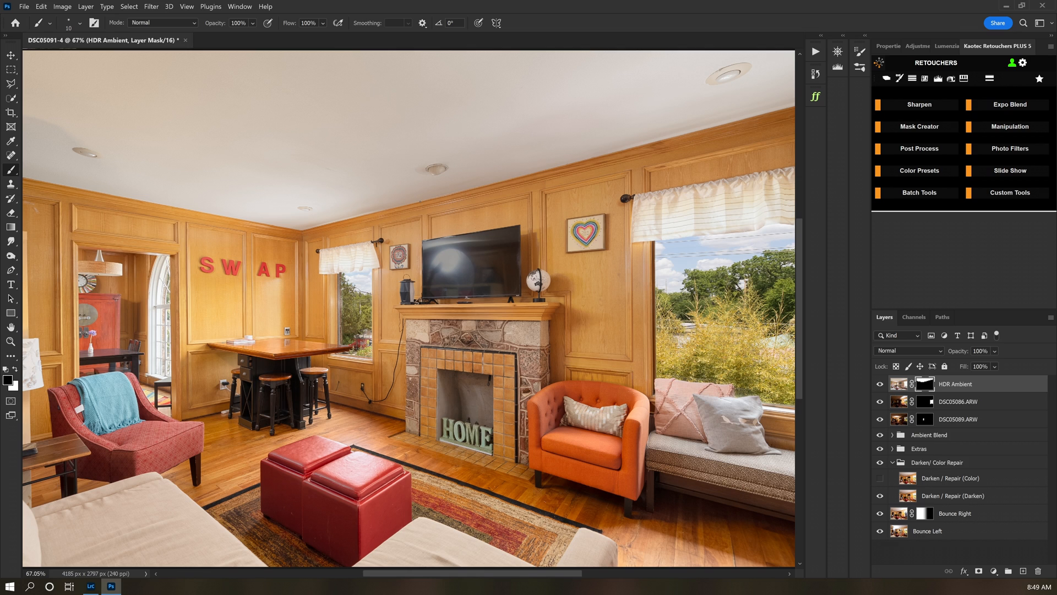
key("ctrl+shift+alt+e")
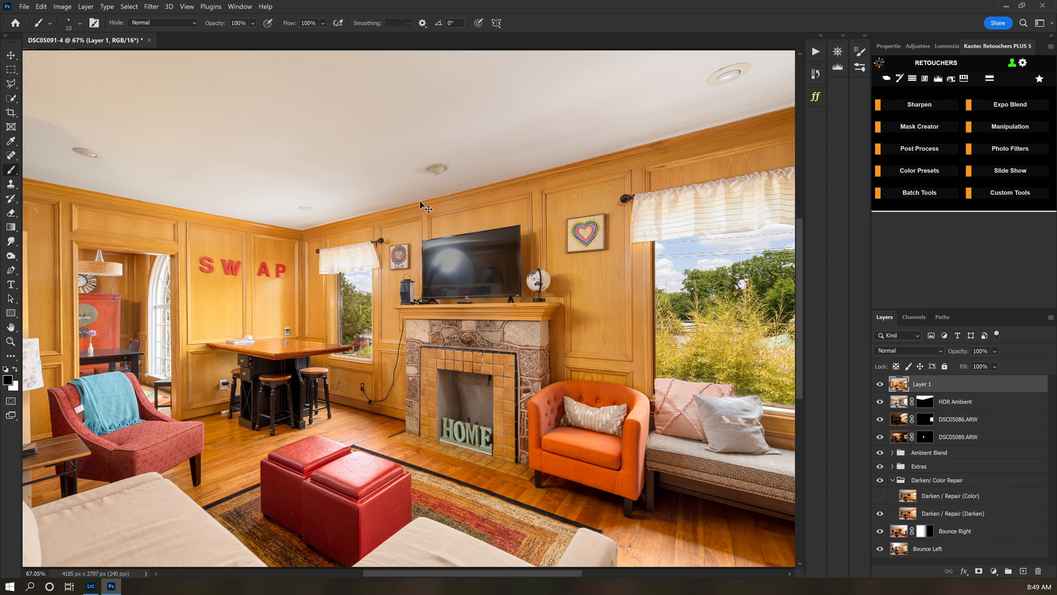
key("ctrl+m")
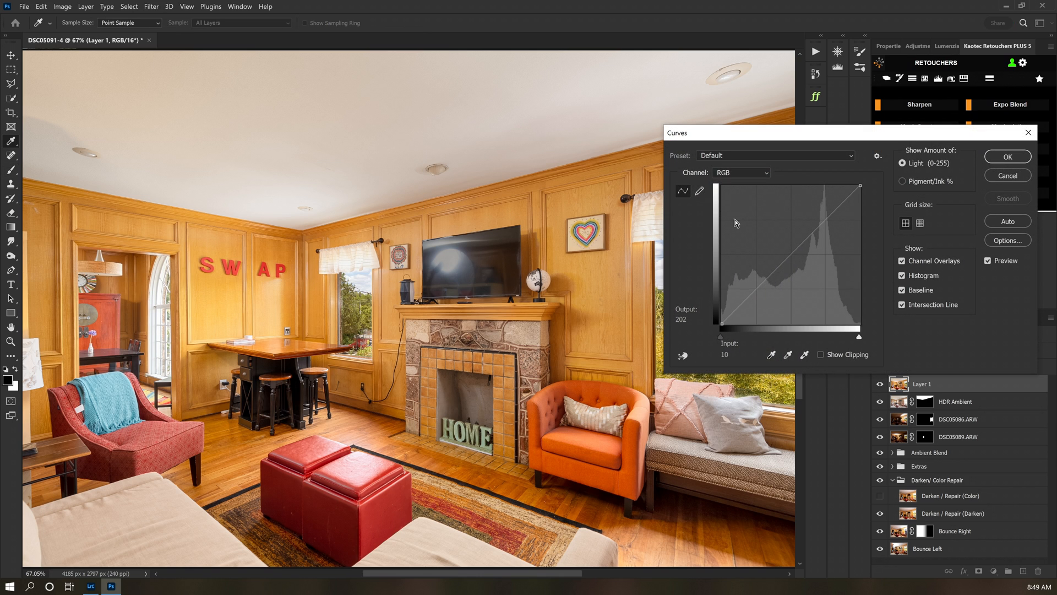
key("Escape")
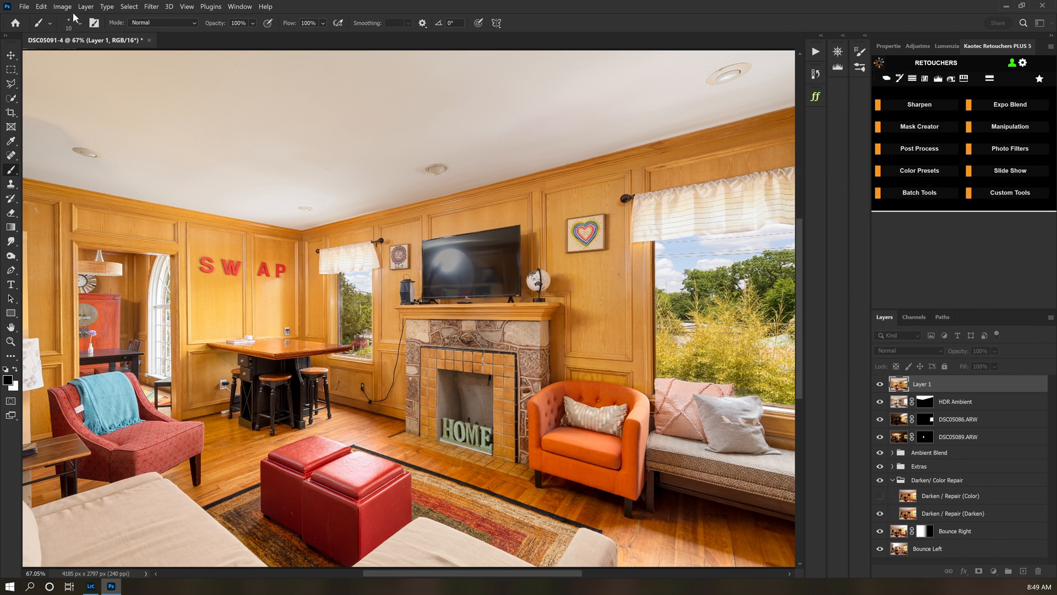
left_click(69, 8)
mouse_move(126, 33)
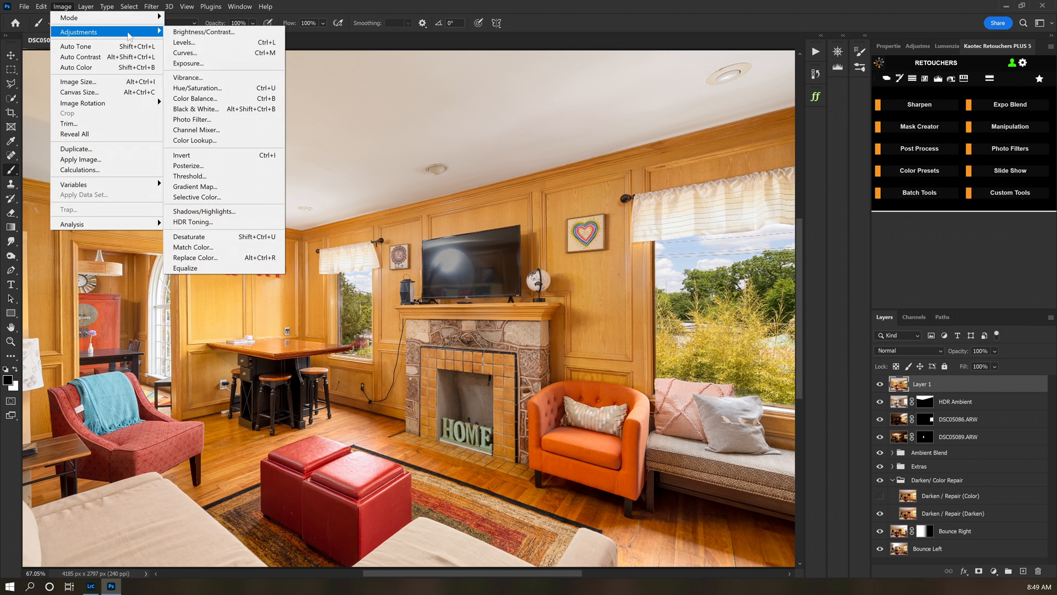
left_click(209, 53)
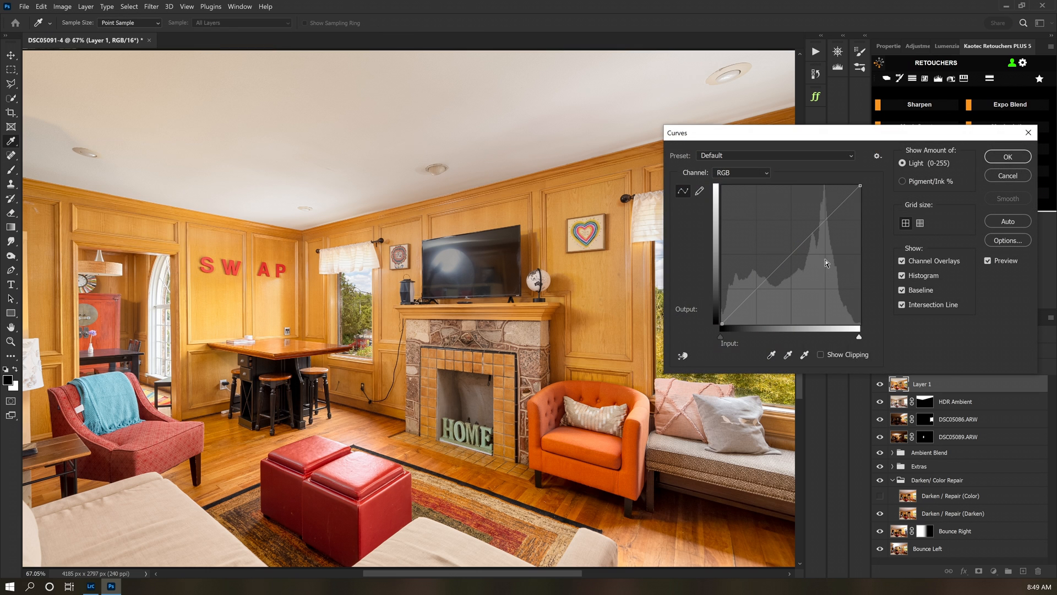
left_click_drag(795, 255, 791, 252)
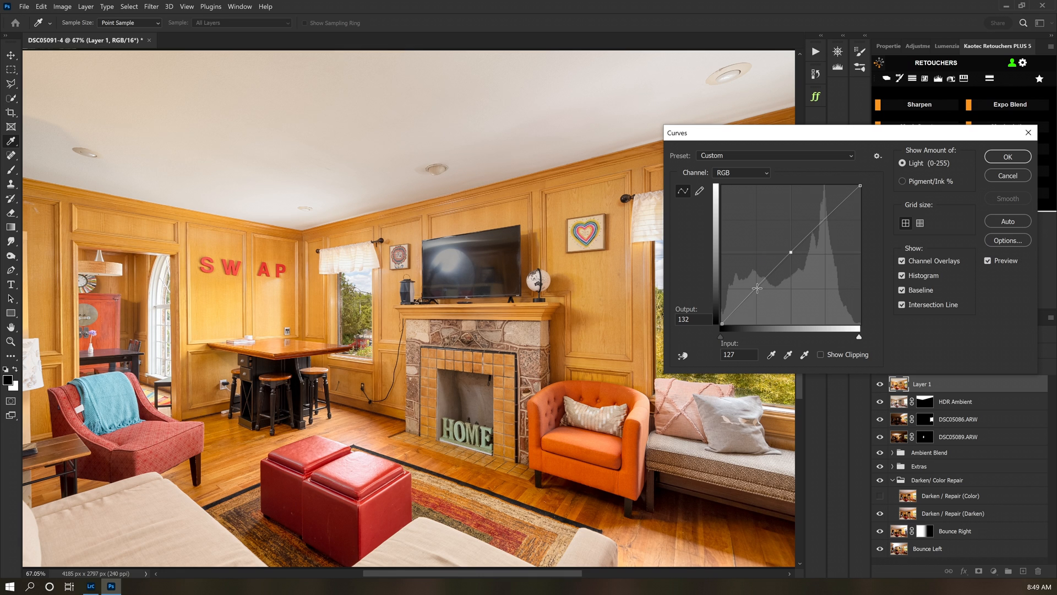
left_click_drag(756, 288, 756, 290)
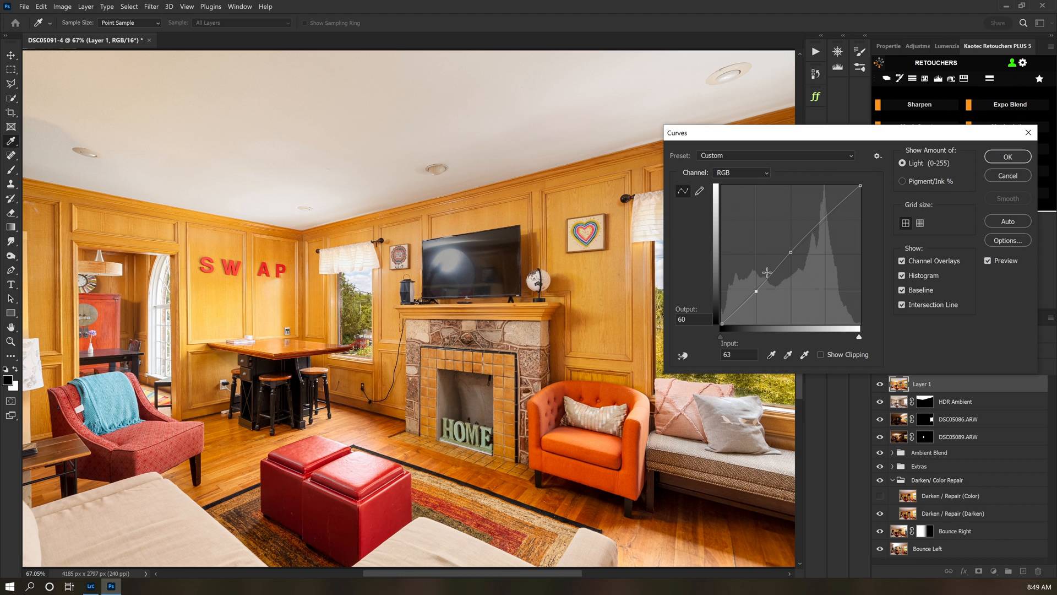
left_click(1006, 175)
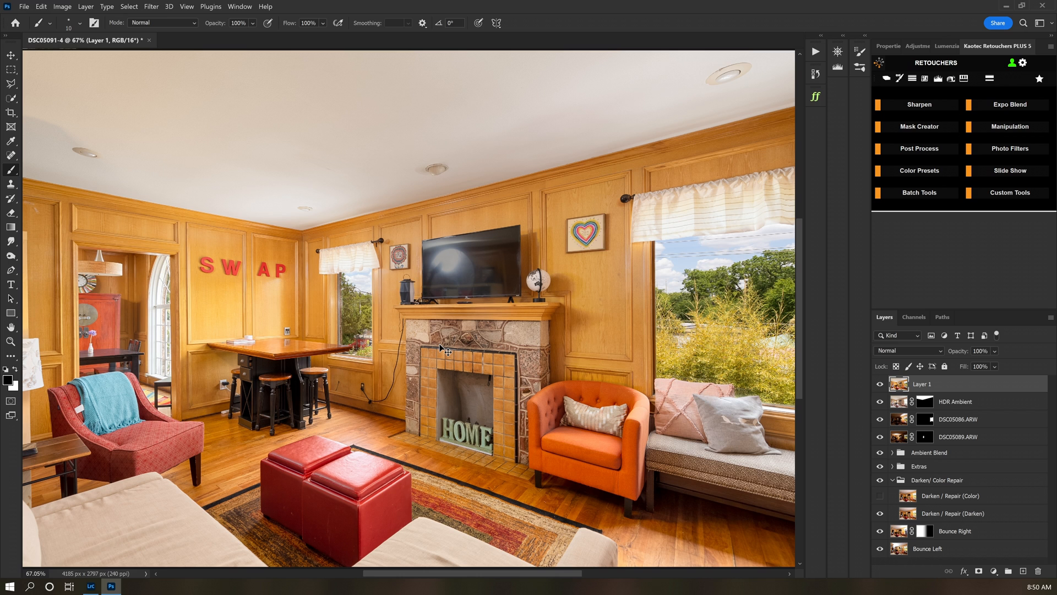
Sharpen the merged image with the Sharp No Edge action, using Unsharp Mask at 120% amount, 1.9 px radius and threshold 0
left_click(370, 355, "alt")
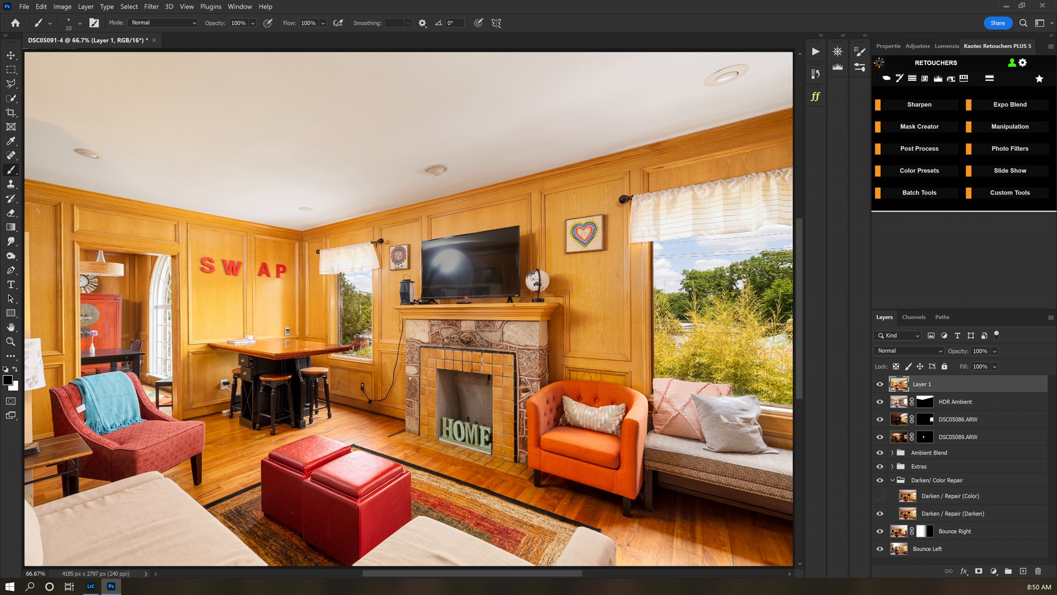
left_click(815, 98)
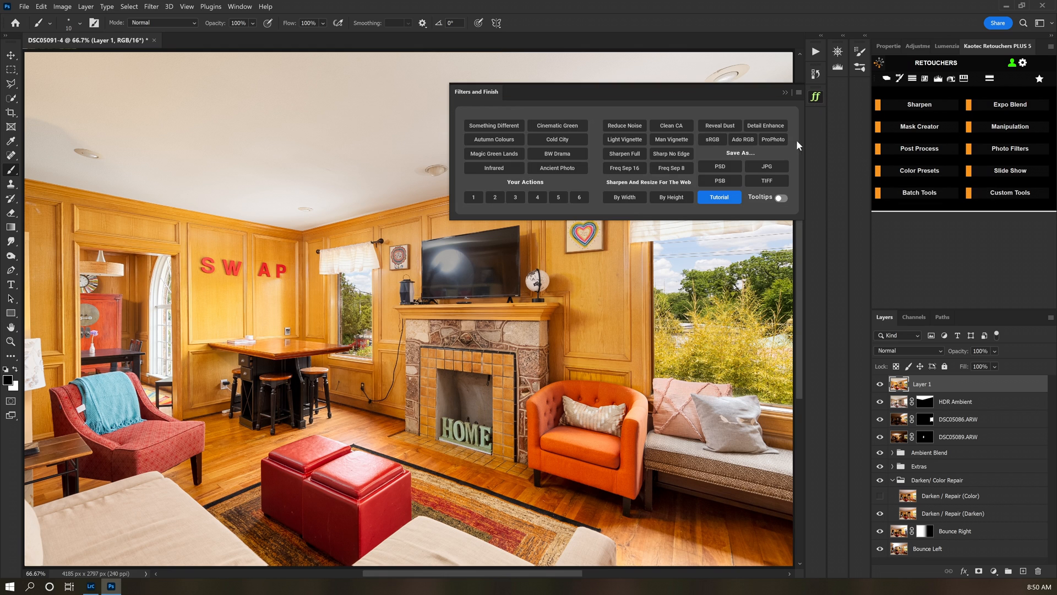
left_click(682, 155)
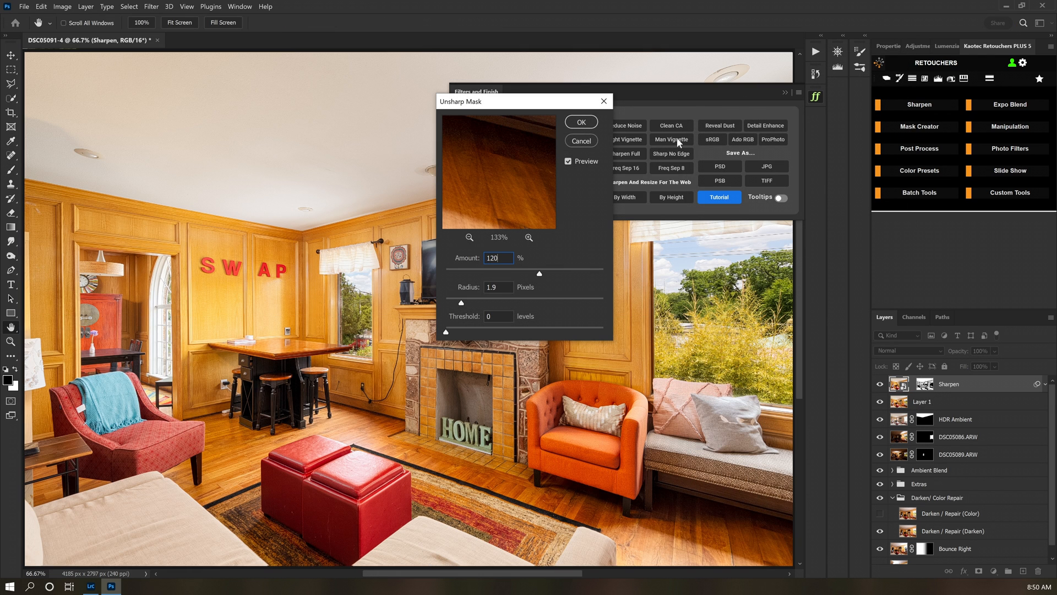
key("Return")
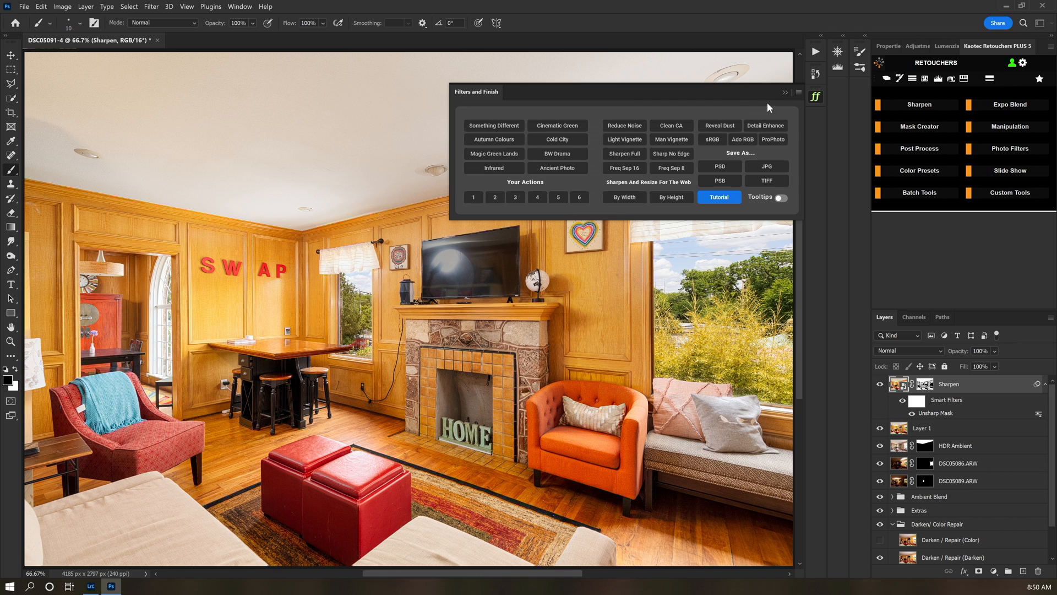
left_click(785, 93)
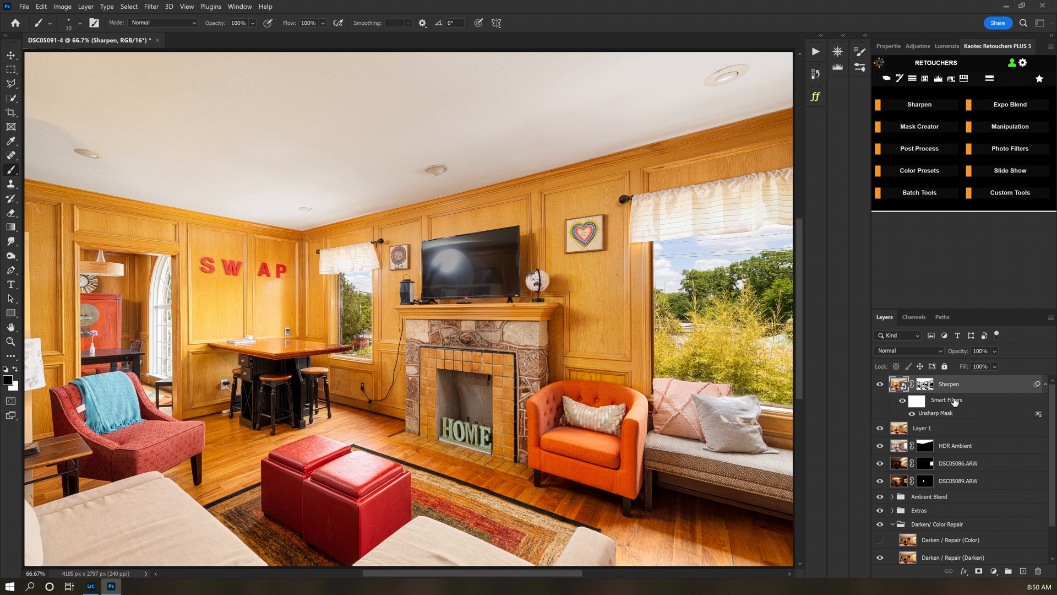
Merge the Sharpen layer with Layer 1, and place a duplicate of the Darken / Repair (Darken) layer above all other layers
left_click(952, 430, "shift")
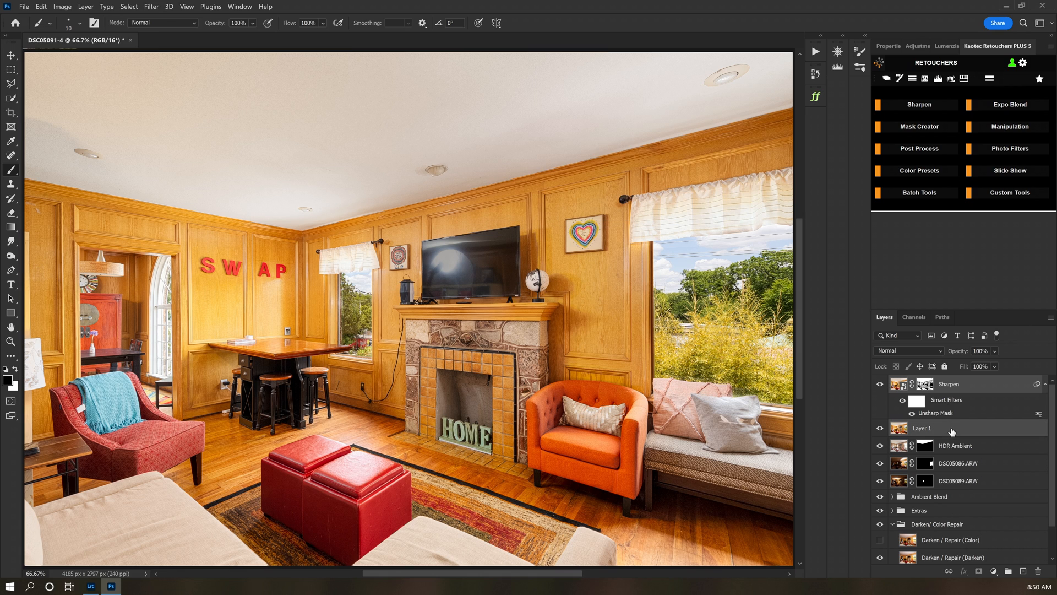
key("ctrl+e")
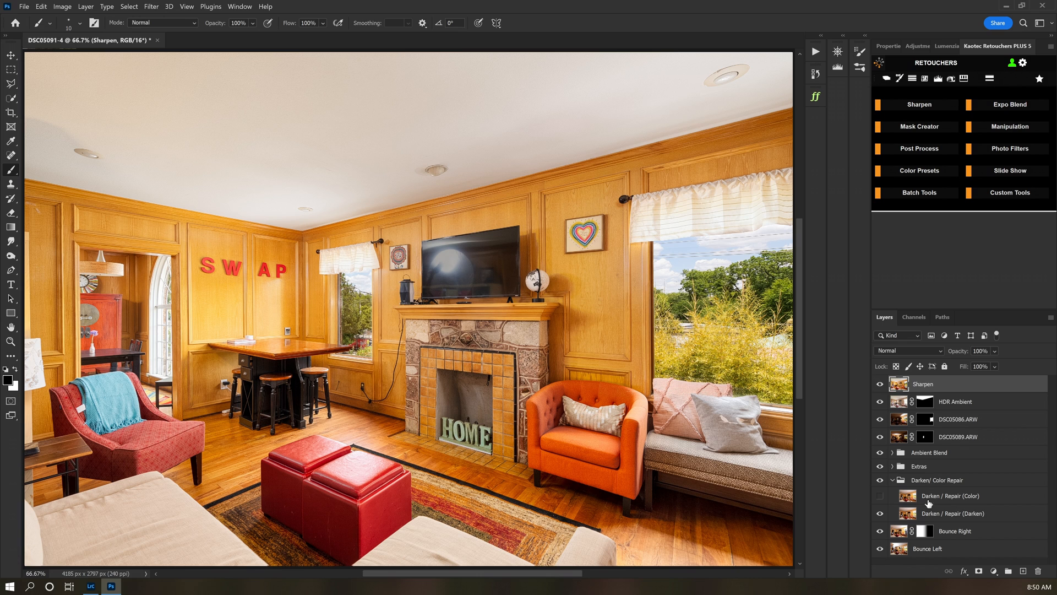
left_click(934, 513)
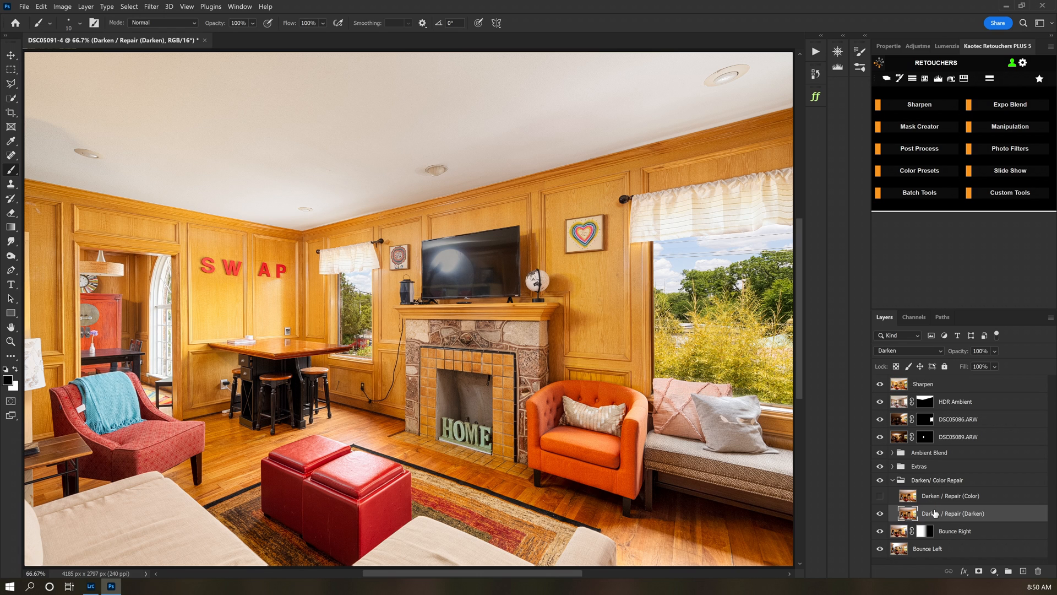
key("ctrl+j")
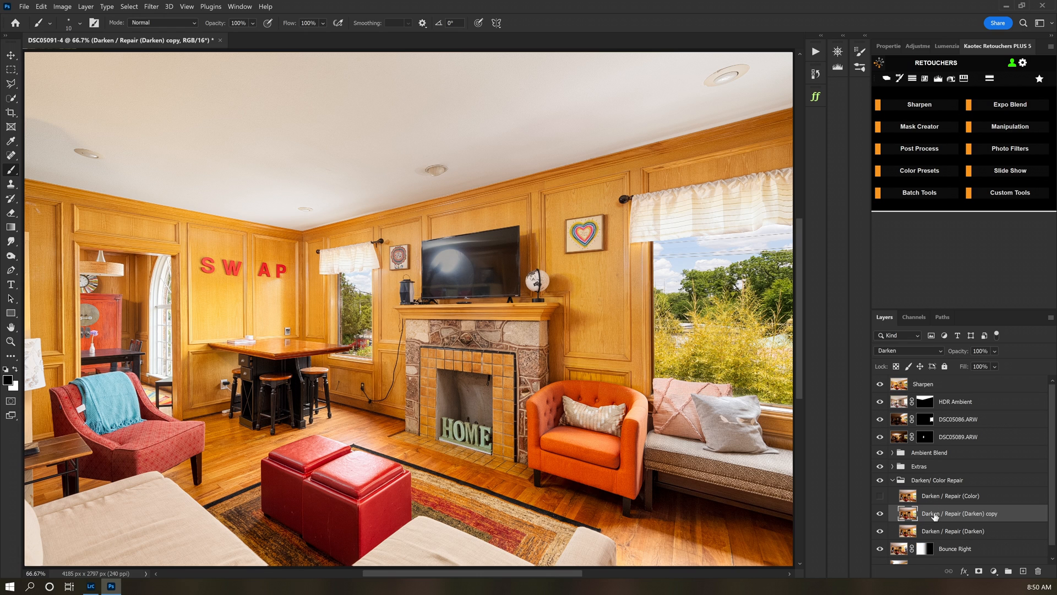
mouse_move(934, 515)
left_mouse_down()
mouse_move(928, 530)
mouse_move(941, 506)
mouse_move(946, 380)
left_mouse_up()
Select the TV screen with the Quick Selection tool and mask the Darken / Repair (Darken) copy to that selection
key("w")
left_click_drag(482, 264, 504, 294)
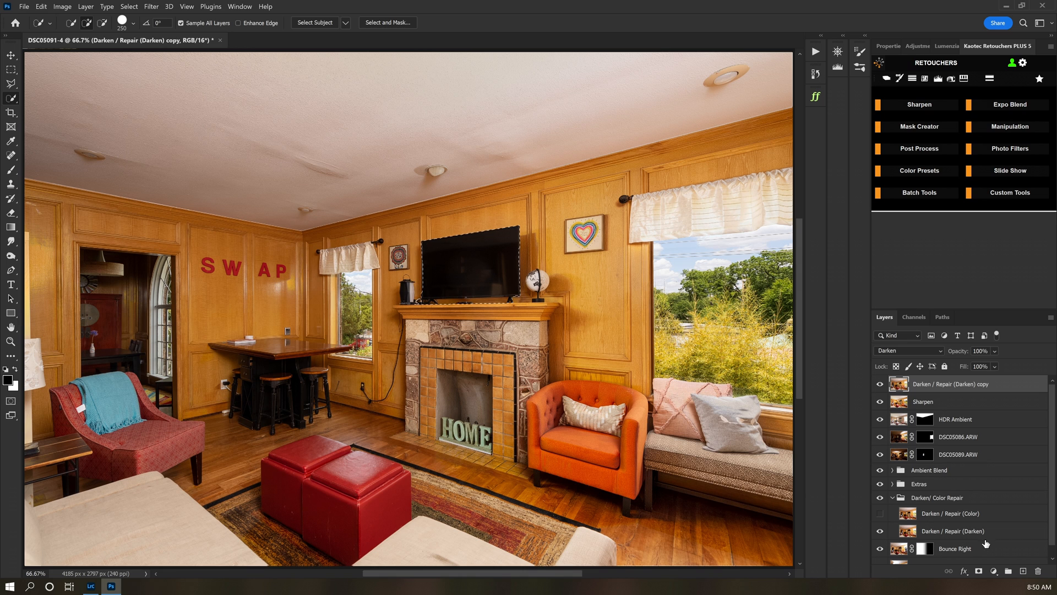
left_click(980, 572)
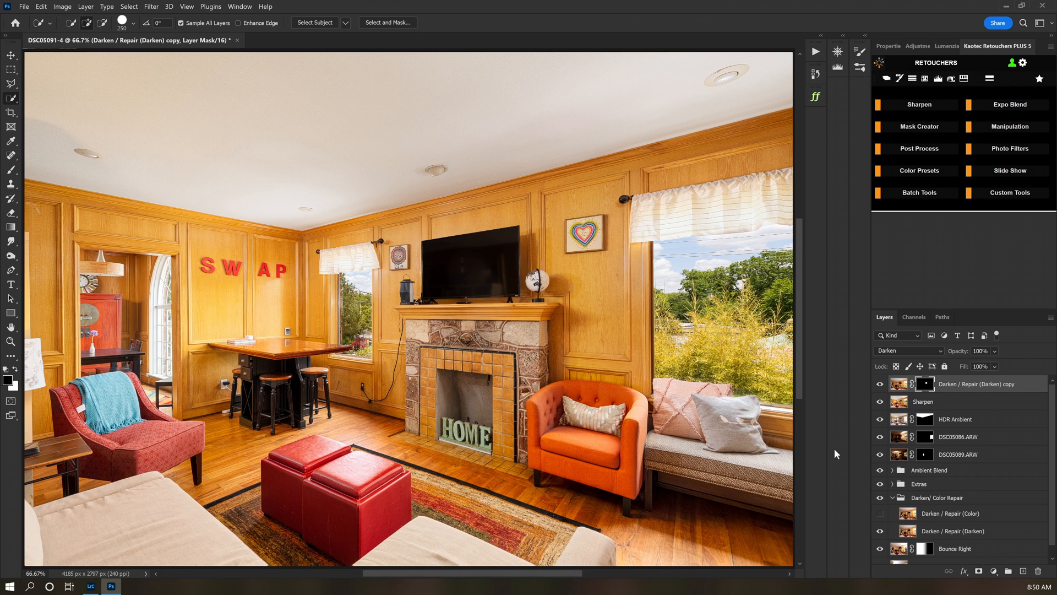
Compare the TV screen with the darkened copy shown and hidden, and with its mask disabled and enabled, including a close-up
left_click(880, 383)
left_click(880, 383)
left_click(879, 383)
left_click(879, 383)
left_click(925, 386, "shift")
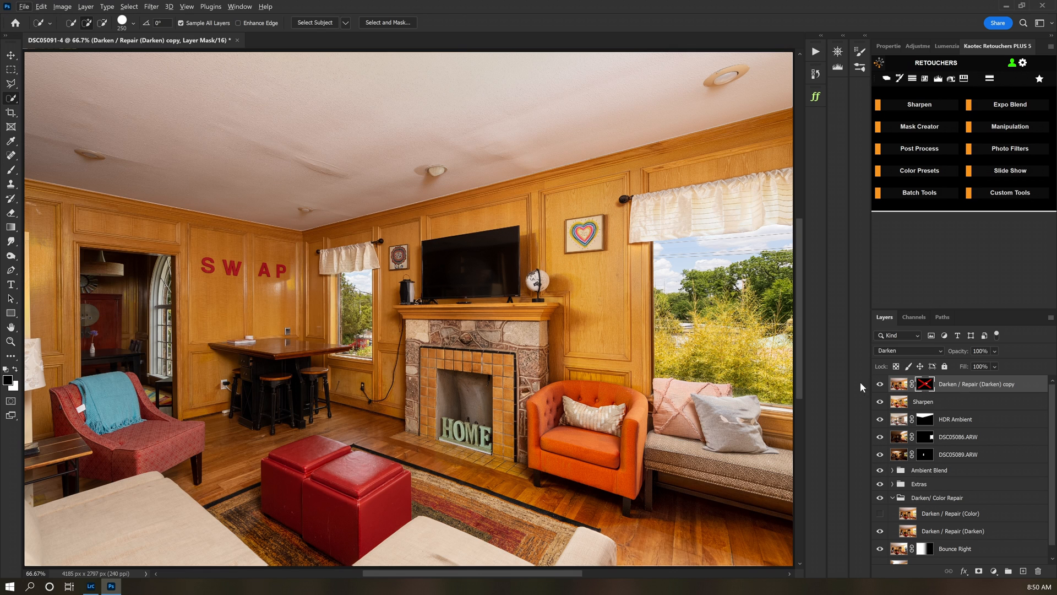
scroll(453, 274, "up", 2)
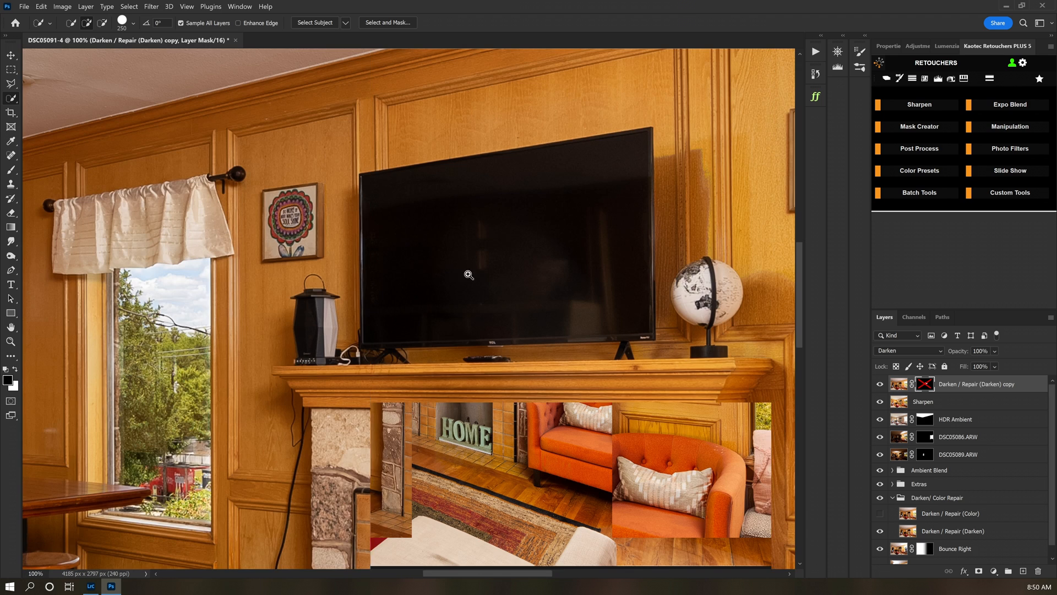
left_click(926, 390, "shift")
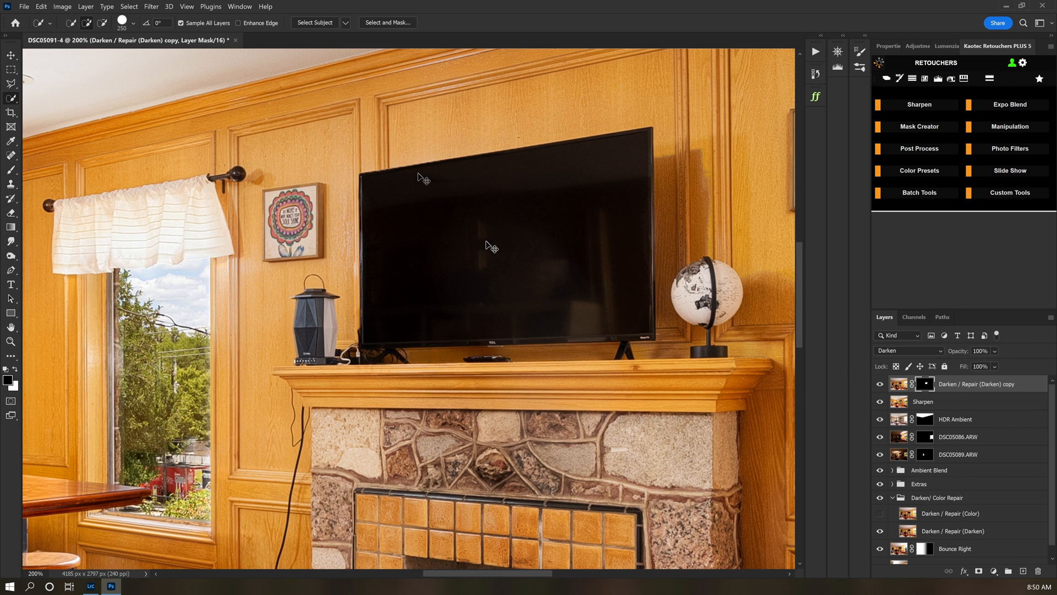
key("ctrl+0")
left_click(880, 384)
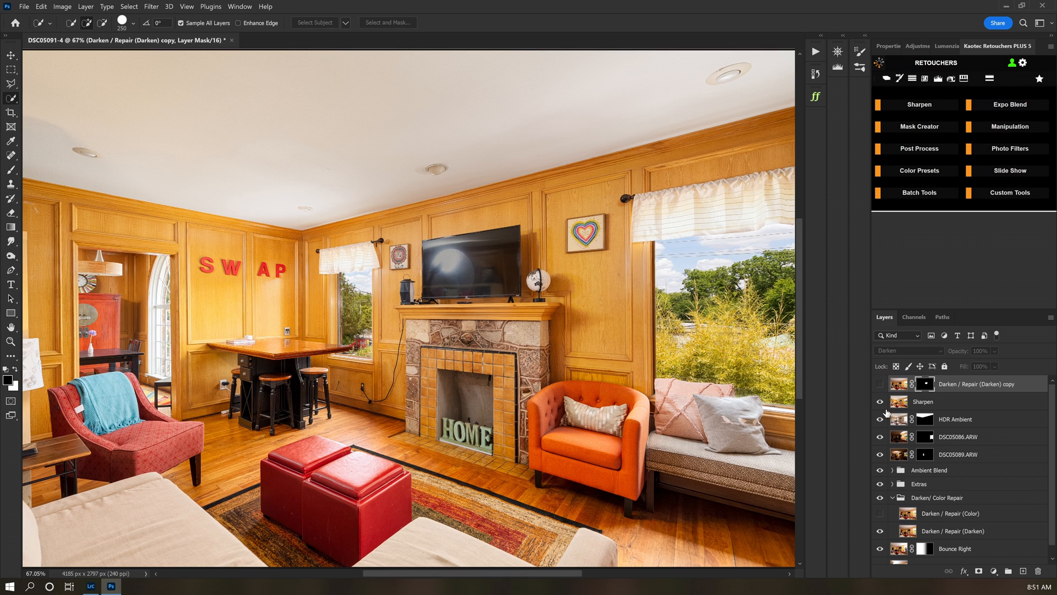
left_click(880, 385)
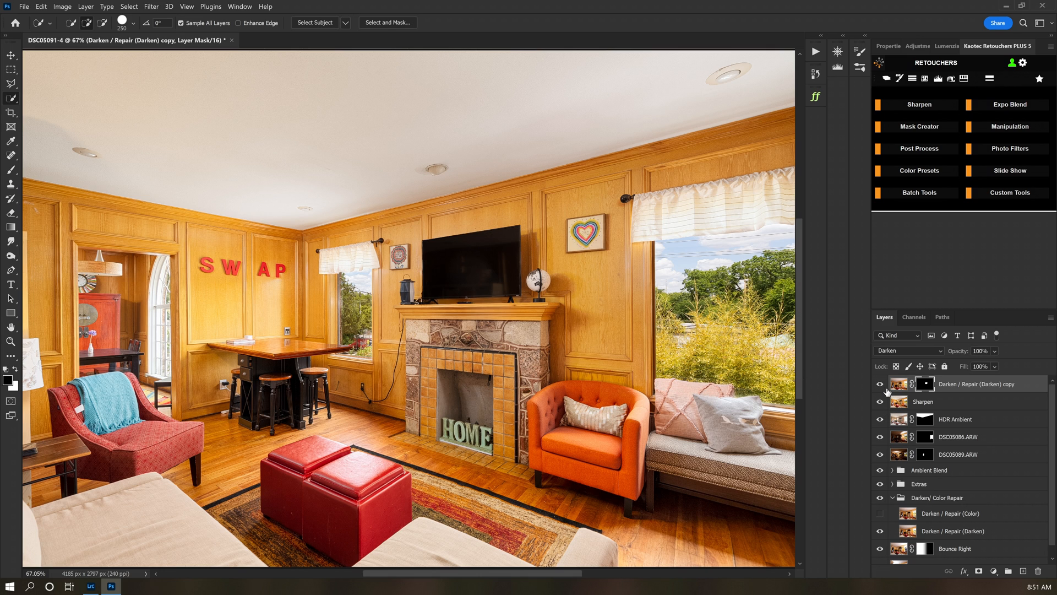
key("v")
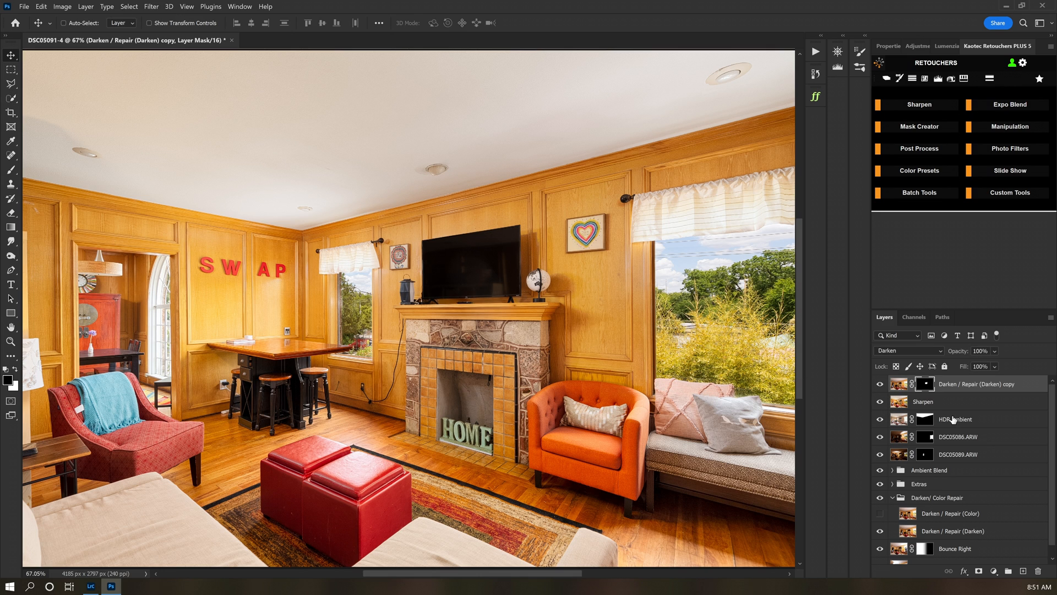